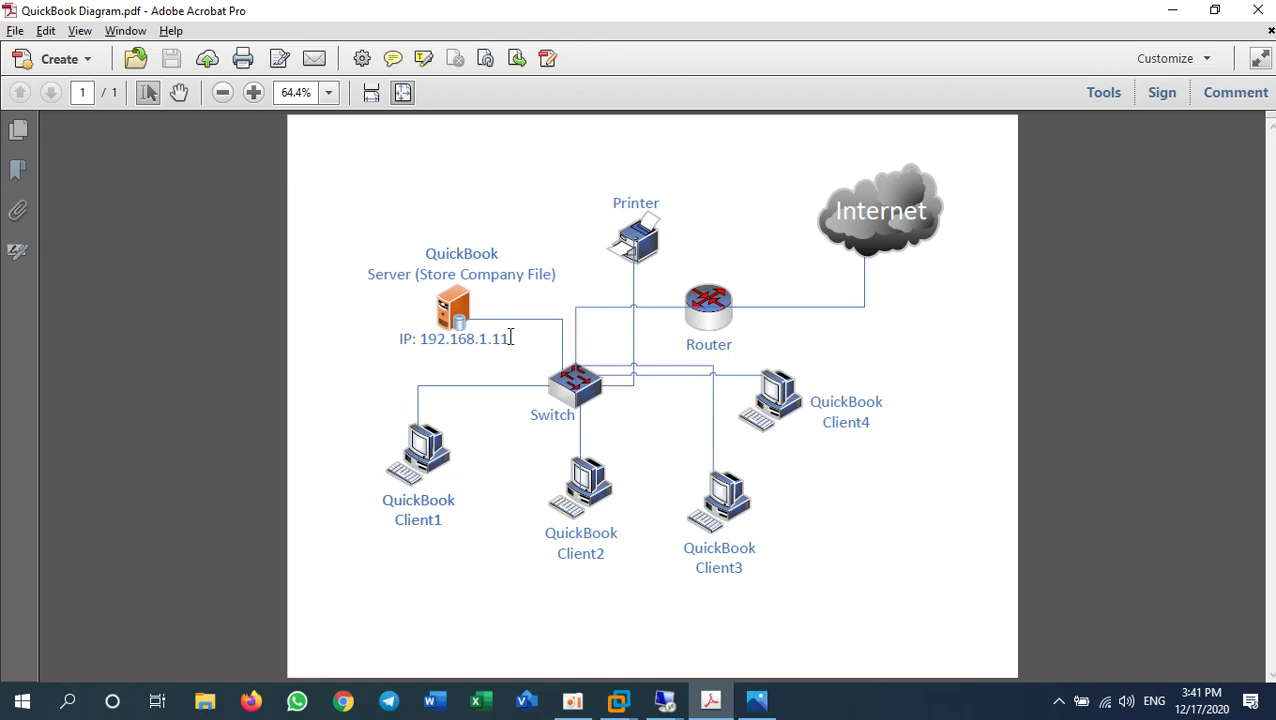
- Cancel the .NET Framework 3.5 install prompt on the 192.168.1.10 remote session
key("ctrl+a")
left_click(470, 522)
left_click(680, 700)
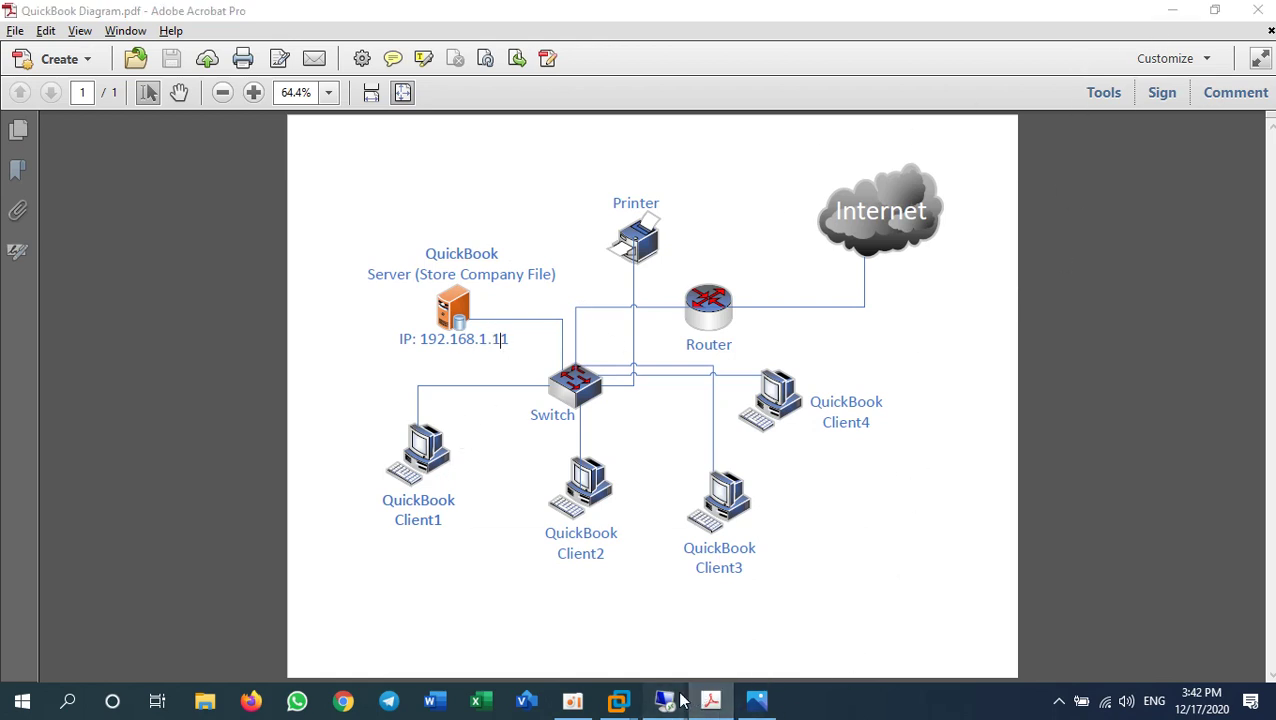
mouse_move(552, 608)
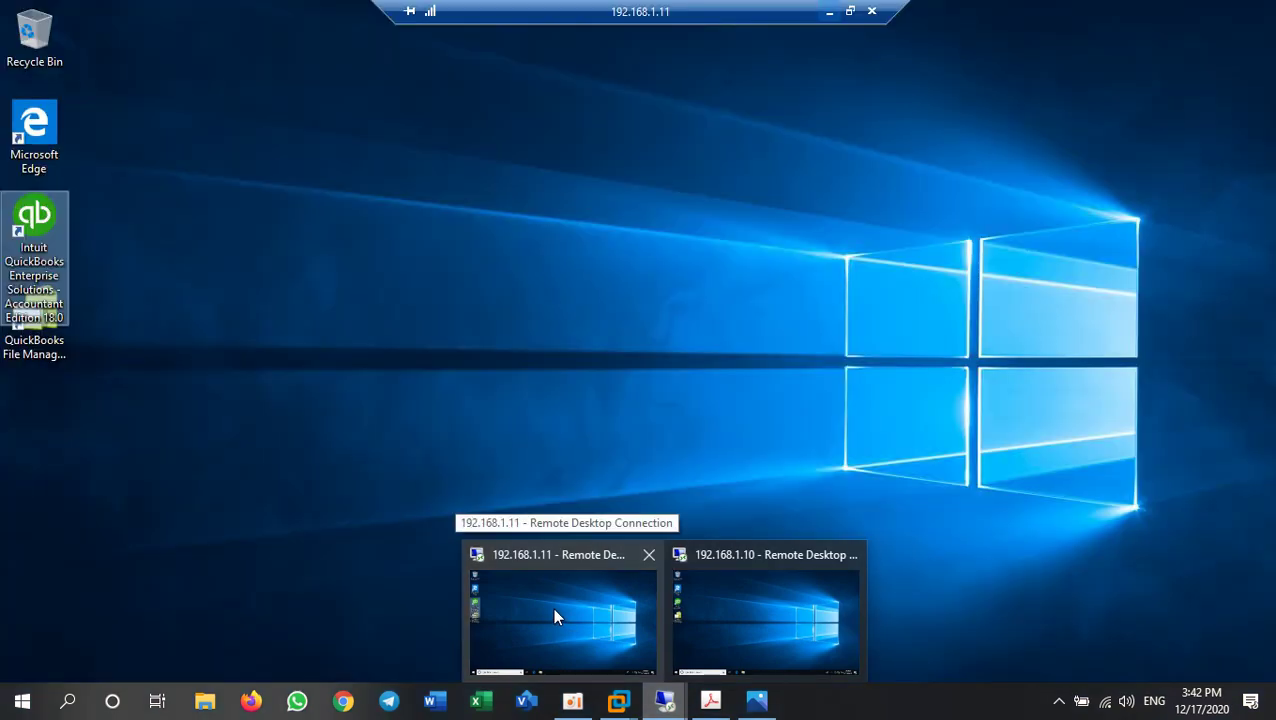
left_click(555, 617)
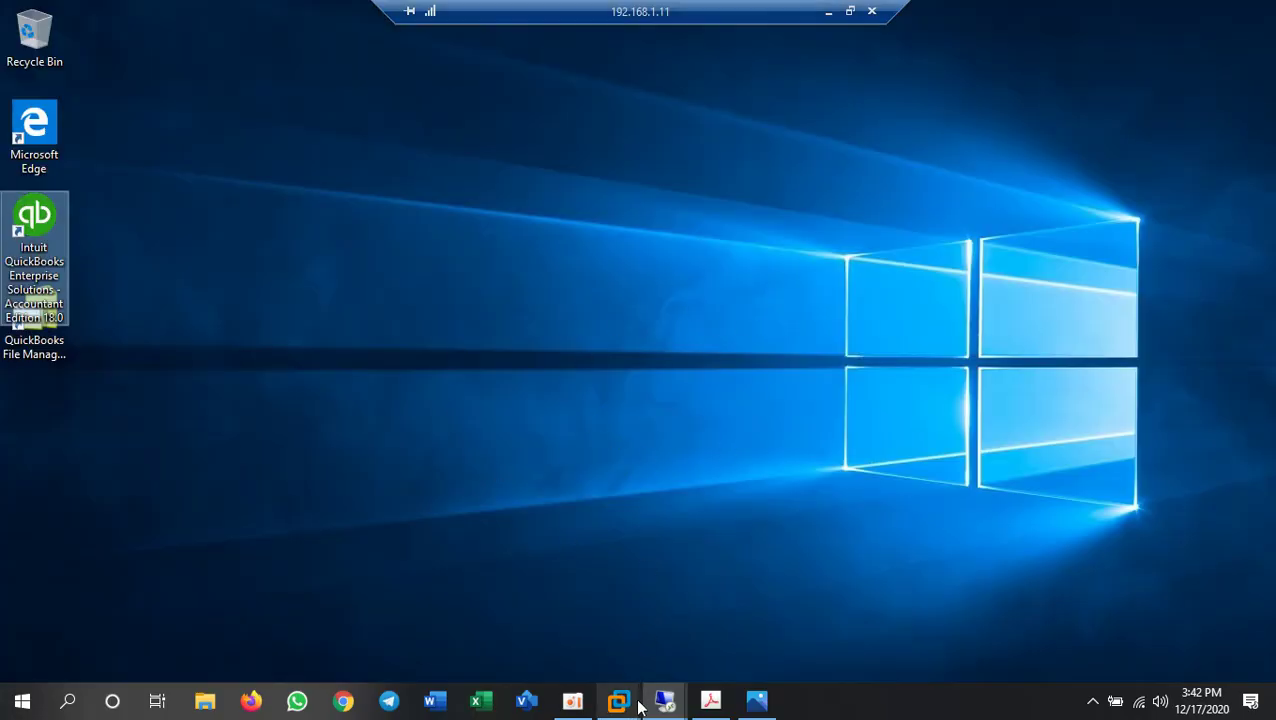
mouse_move(663, 700)
left_click(745, 616)
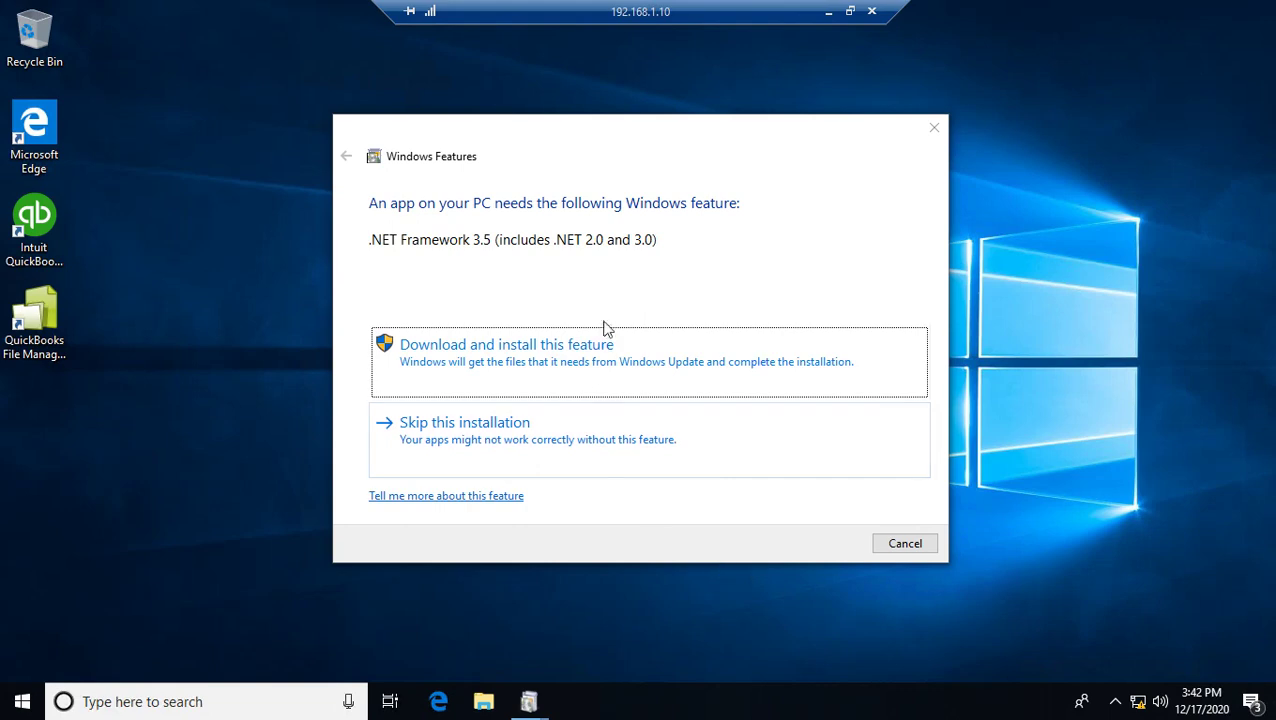
left_click(913, 550)
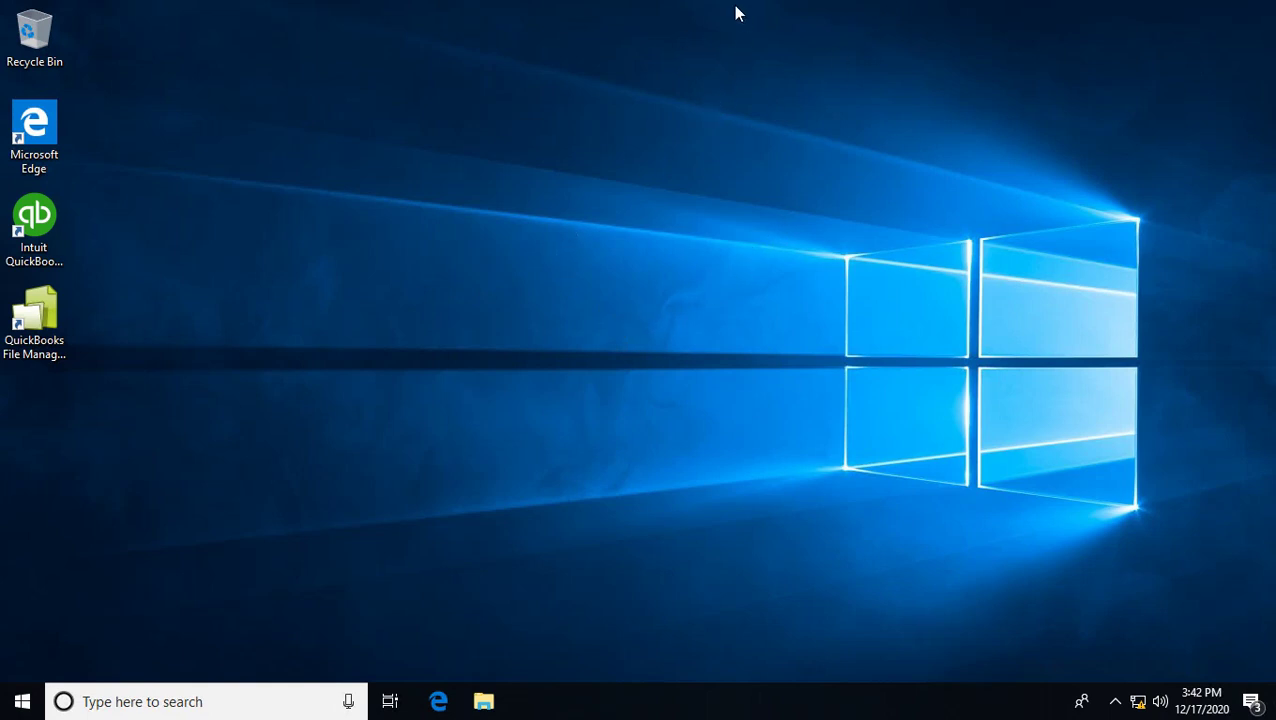
- Minimize the 192.168.1.10 and 192.168.1.11 sessions to return to the diagram
mouse_move(738, 14)
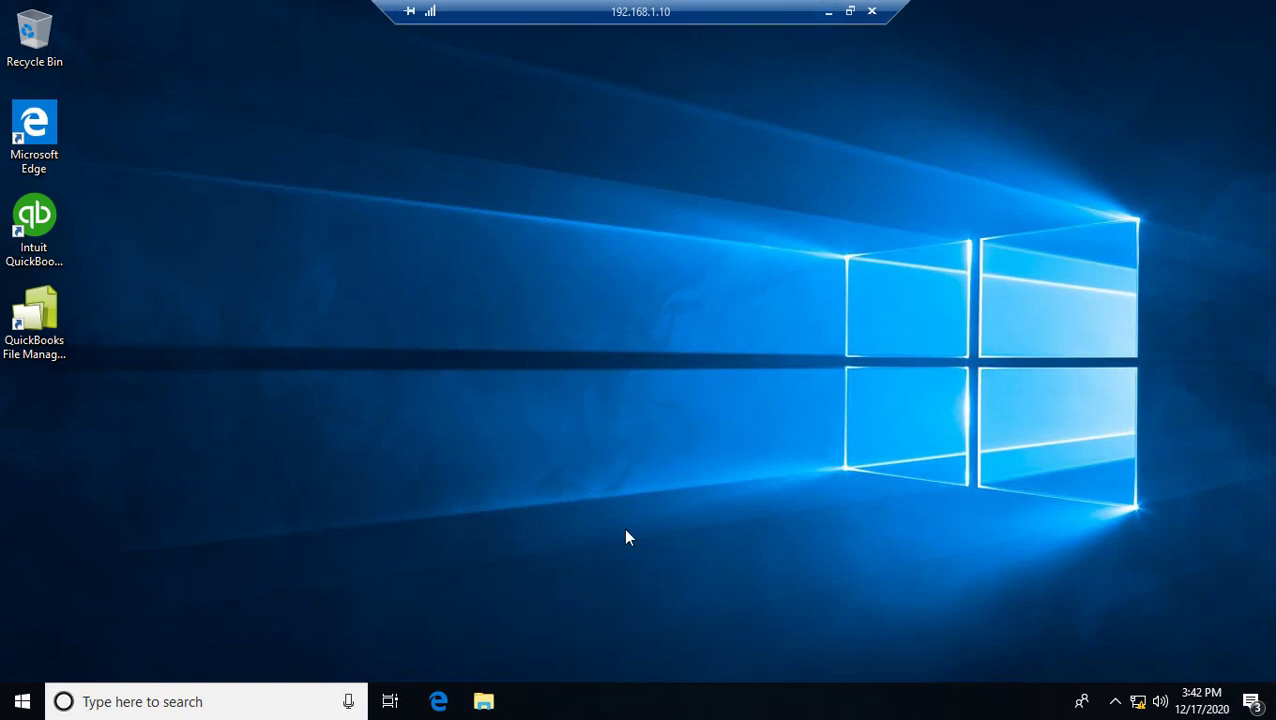
left_click(828, 12)
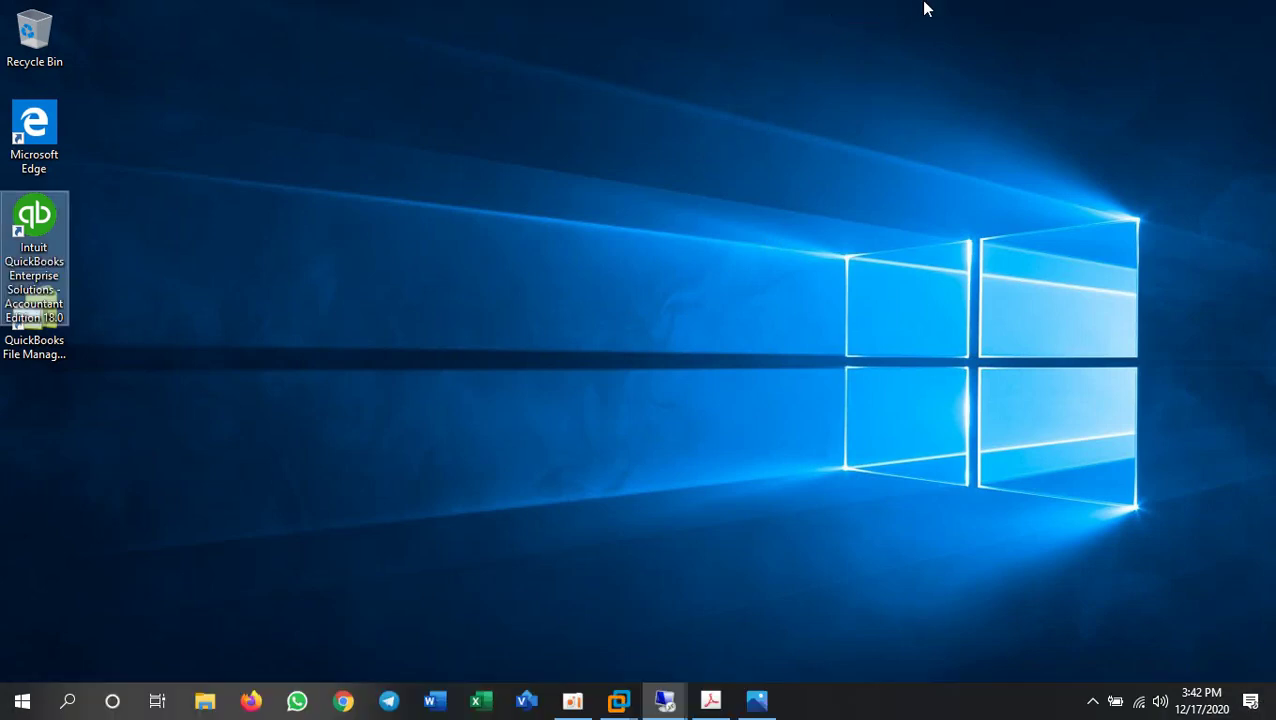
left_click(828, 14)
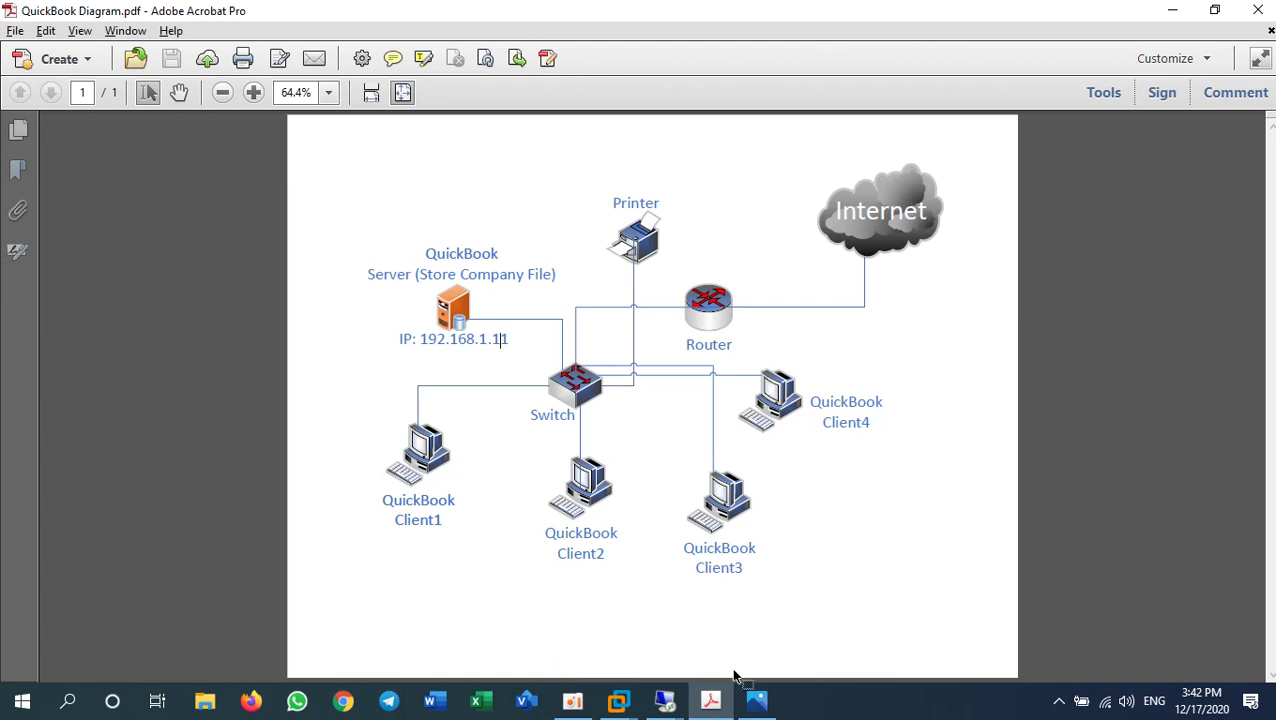
- Bring up Installation Options.png in Photos, showing QuickBooks' Custom and Network Options
left_click(762, 703)
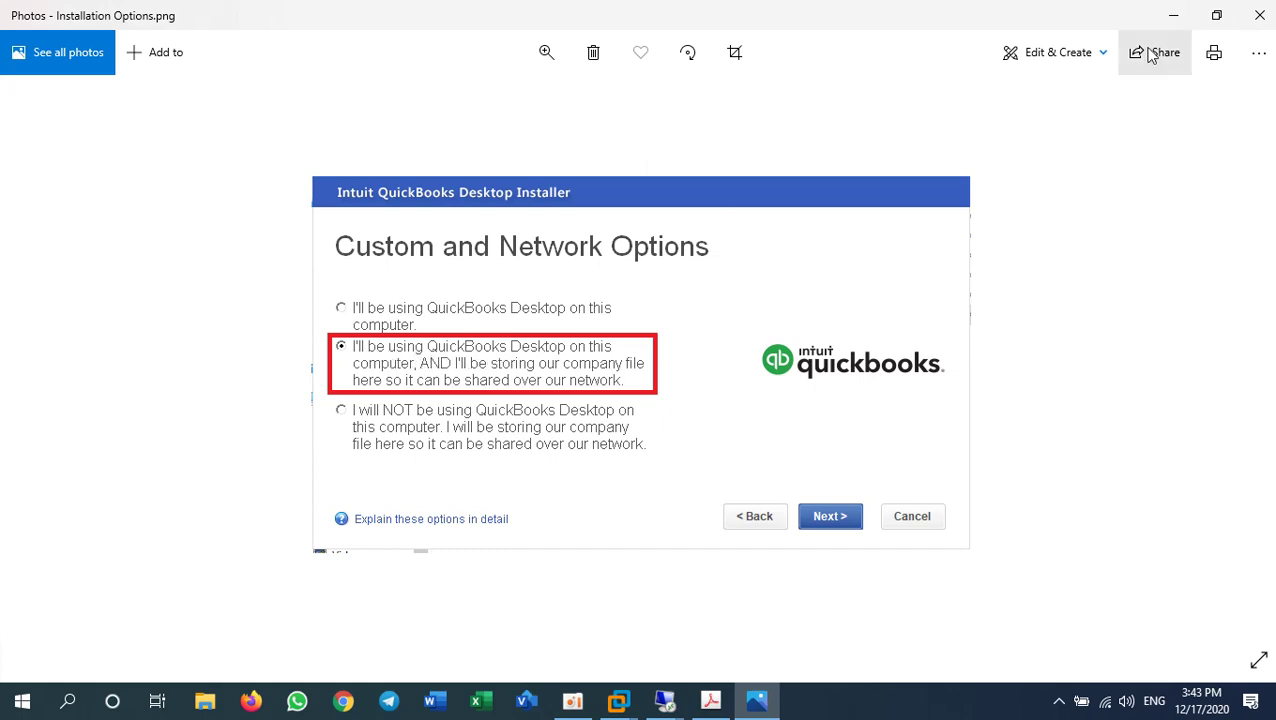
- Minimize Photos and Acrobat, go full screen on 192.168.1.11, and launch QuickBooks Enterprise
left_click(1174, 14)
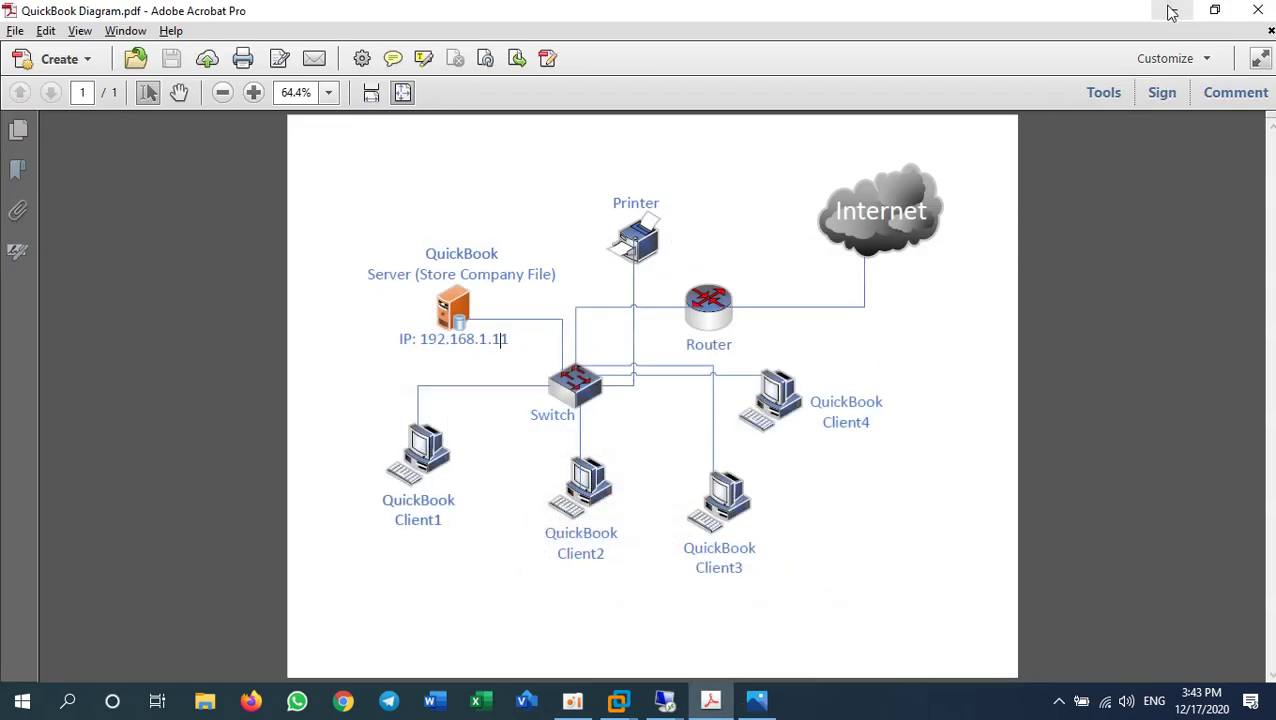
left_click(1172, 10)
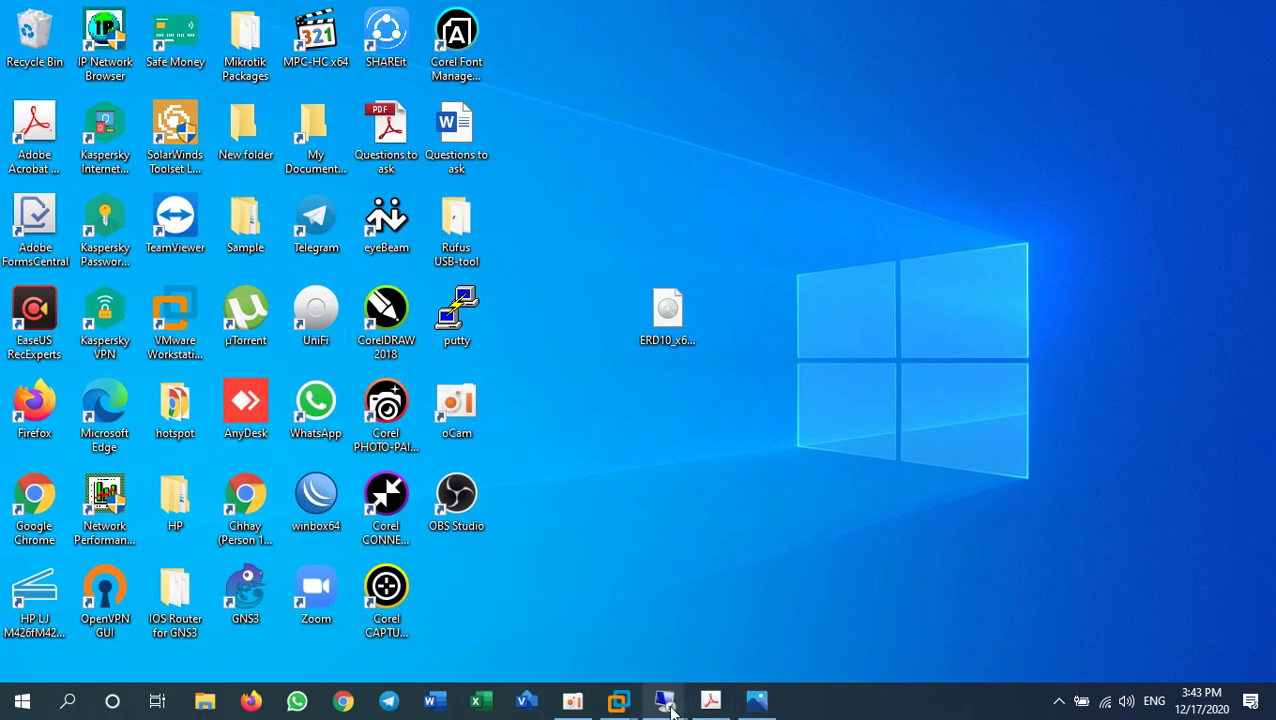
mouse_move(665, 700)
left_click(601, 611)
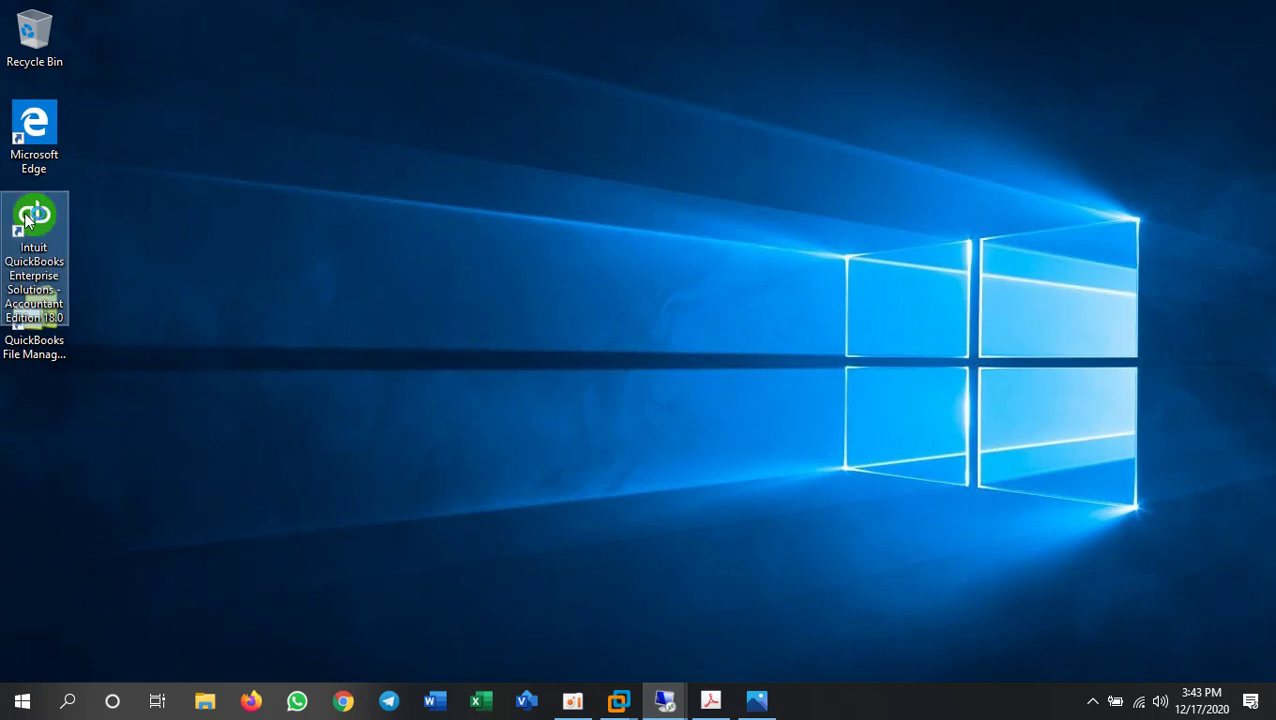
left_click(159, 218)
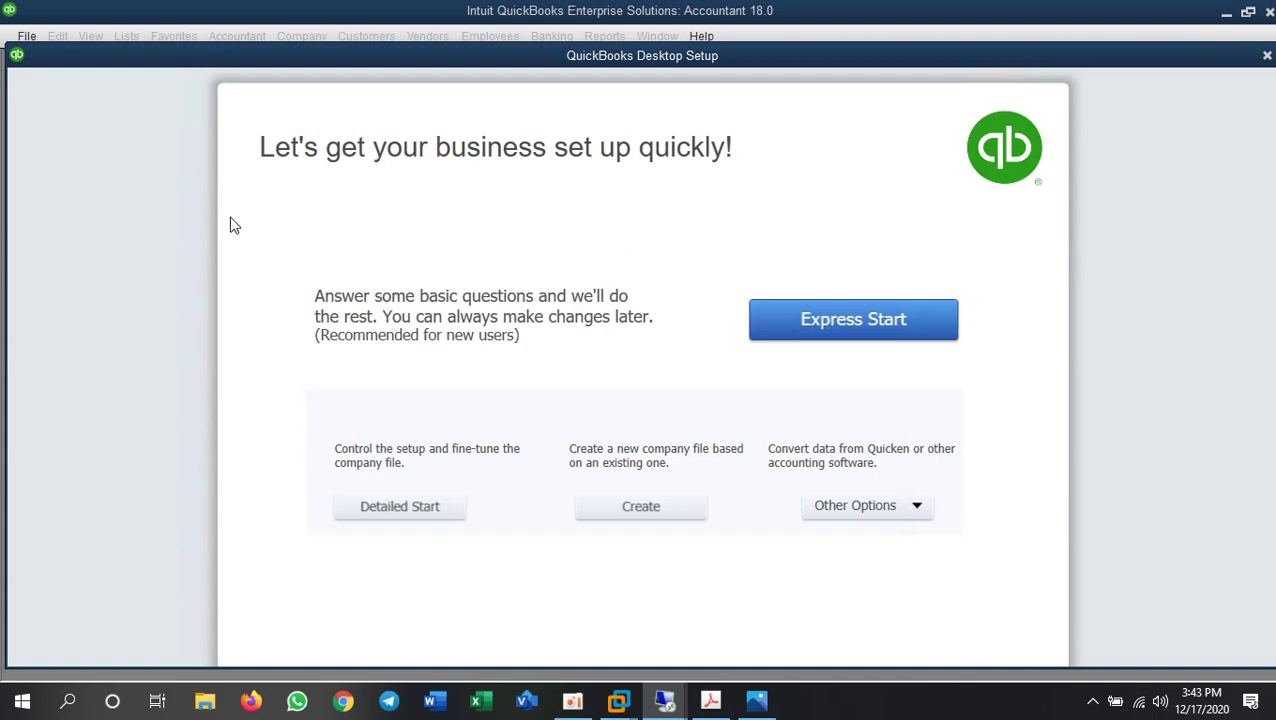
- Choose Express Start to reach the blank 'Glad you're here!' business details form
left_click(857, 318)
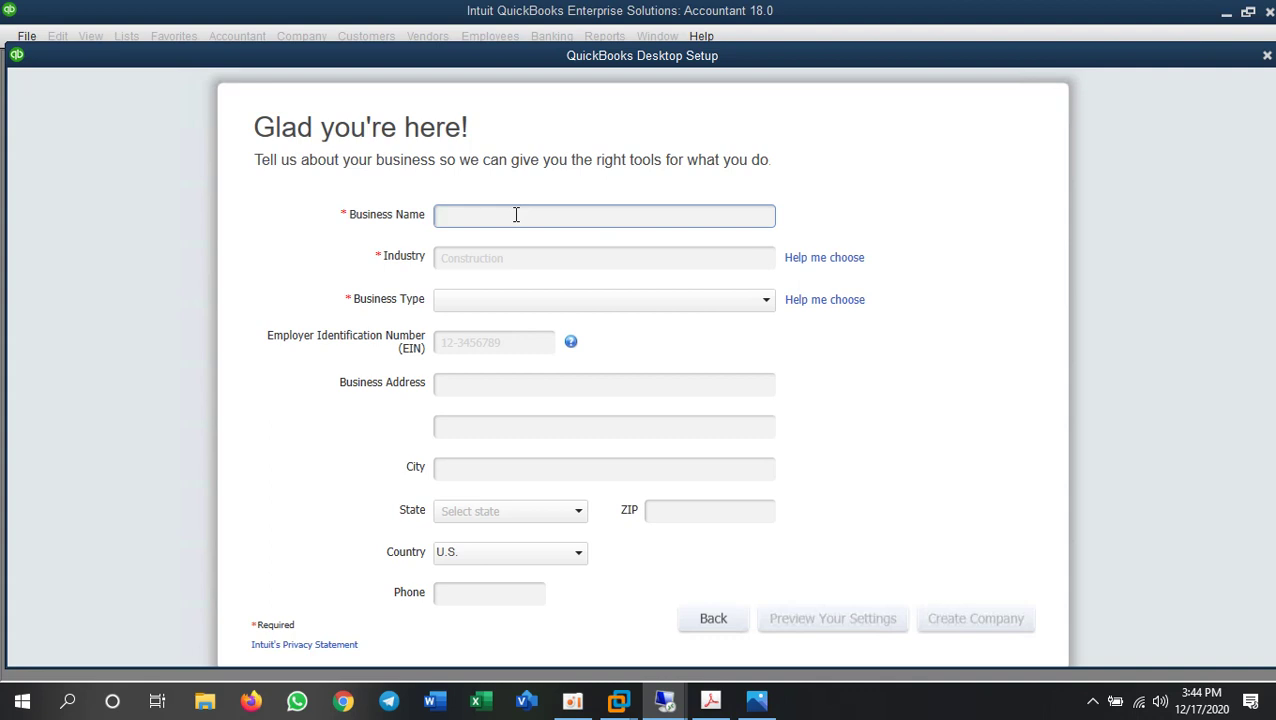
- Create company 'Buntha_CompanyFile' as a Non-Profit in Property Management or Home Association
type("Buntha_CompanyFile")
left_click(504, 259)
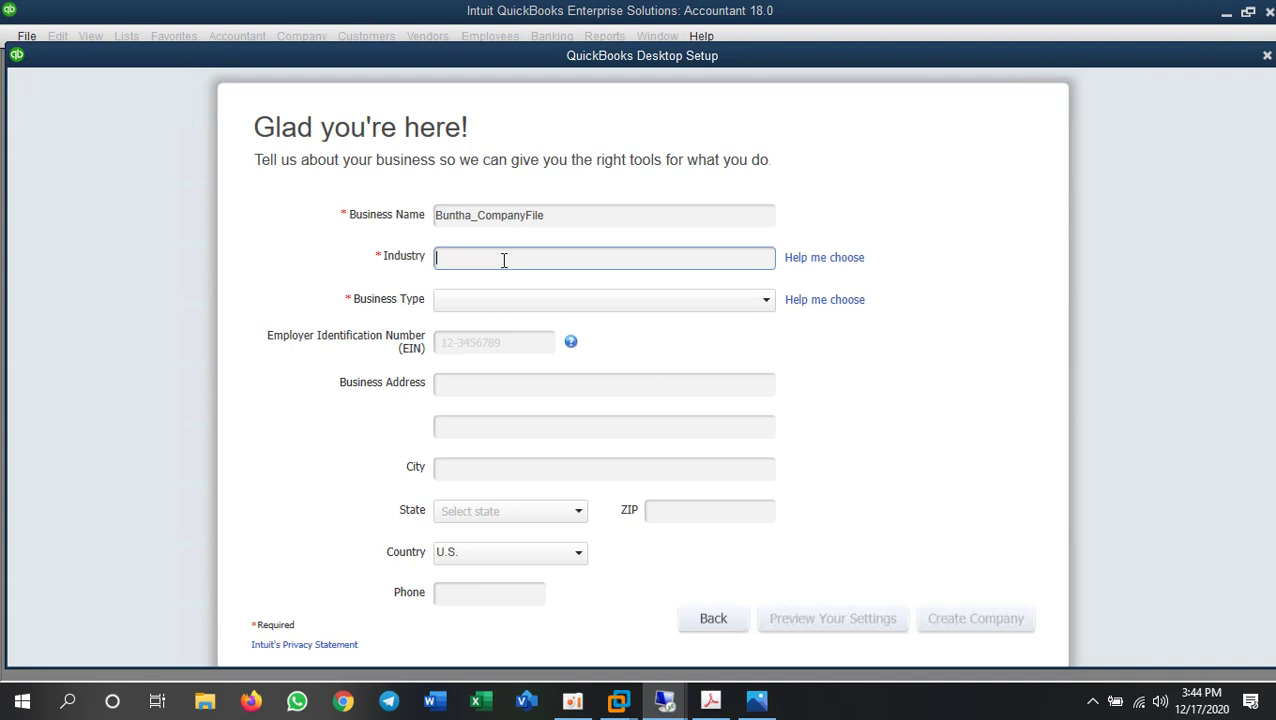
type("h")
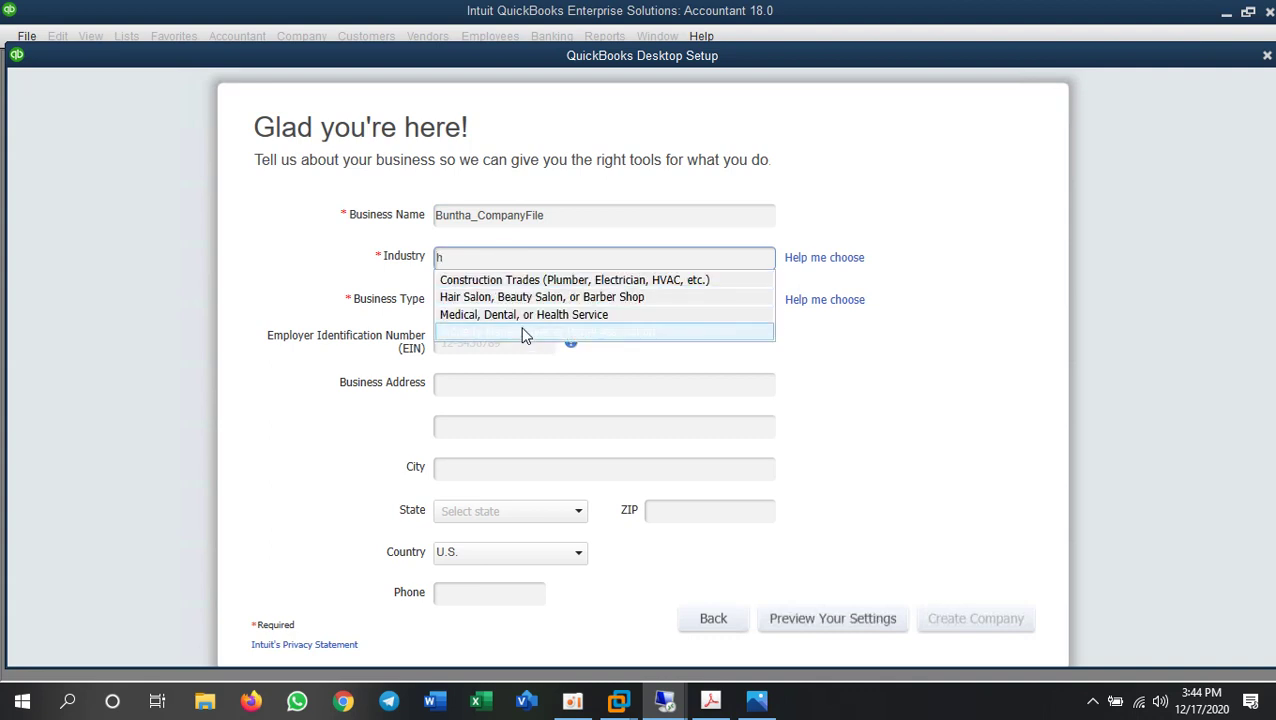
left_click(524, 334)
left_click(547, 303)
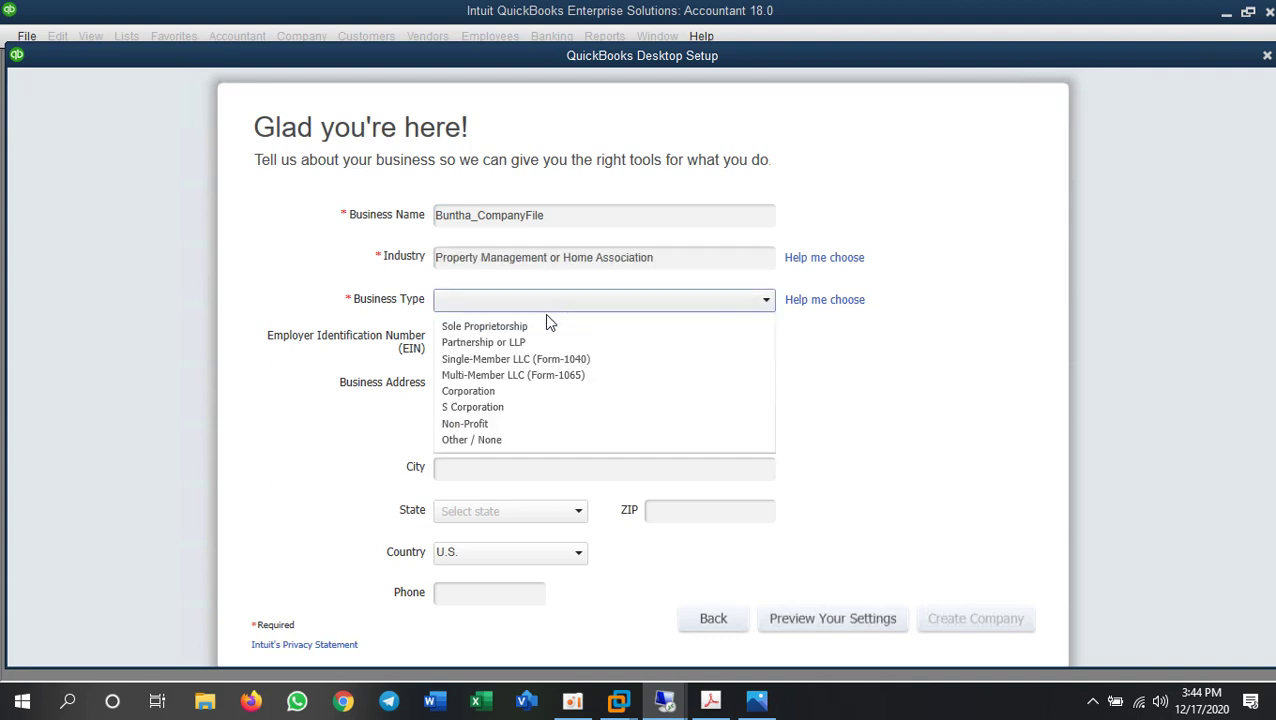
left_click(484, 424)
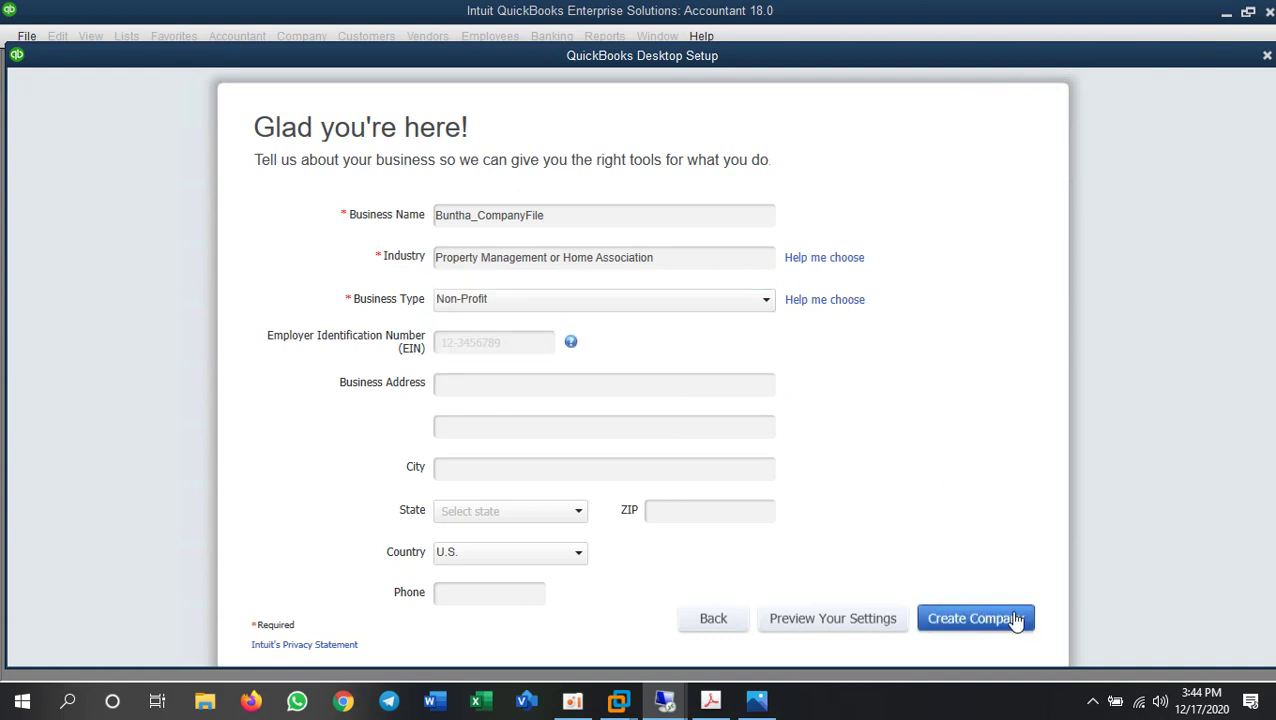
left_click(982, 620)
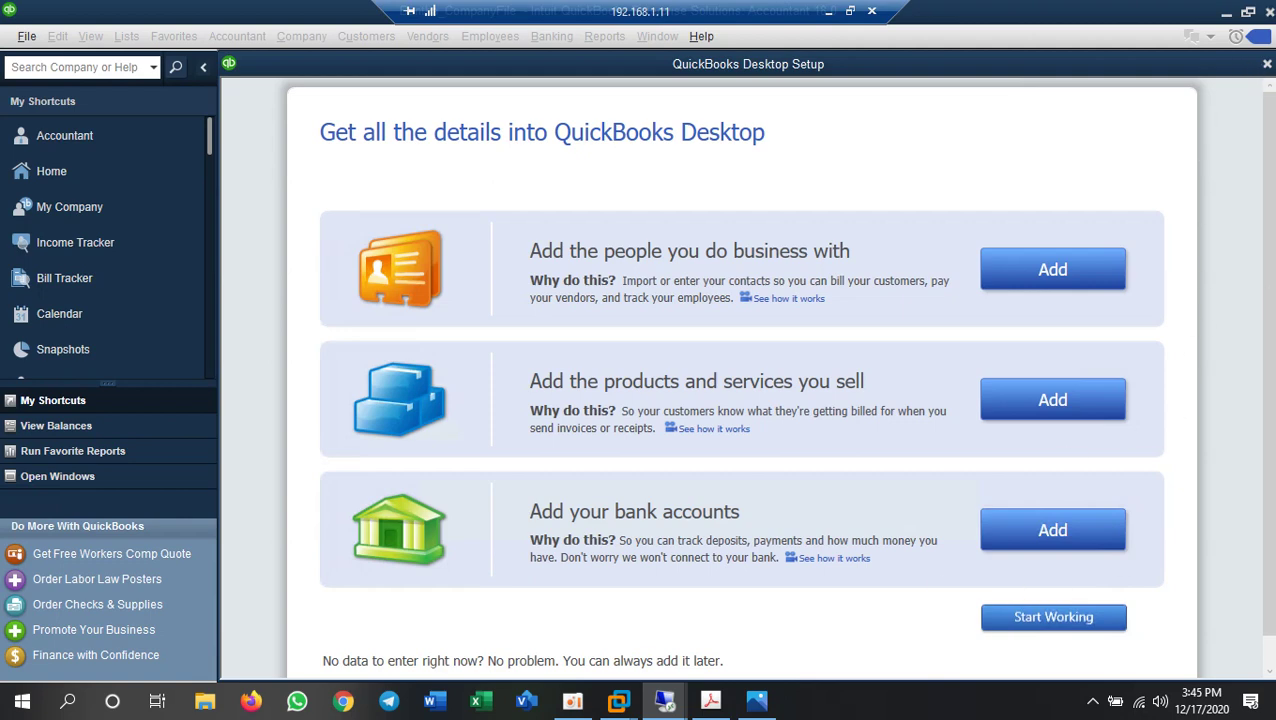
- Check the 192.168.1.10 client session, minimize both sessions, and refresh the local desktop
left_click(1267, 671)
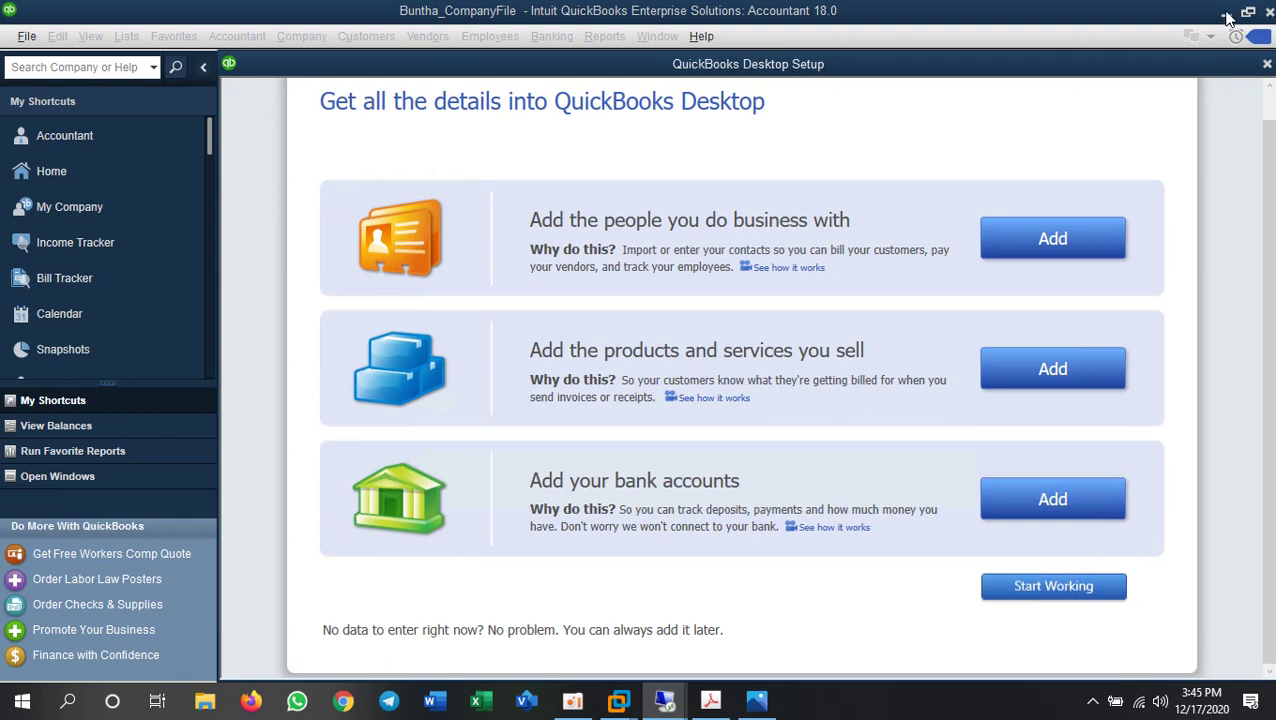
mouse_move(665, 700)
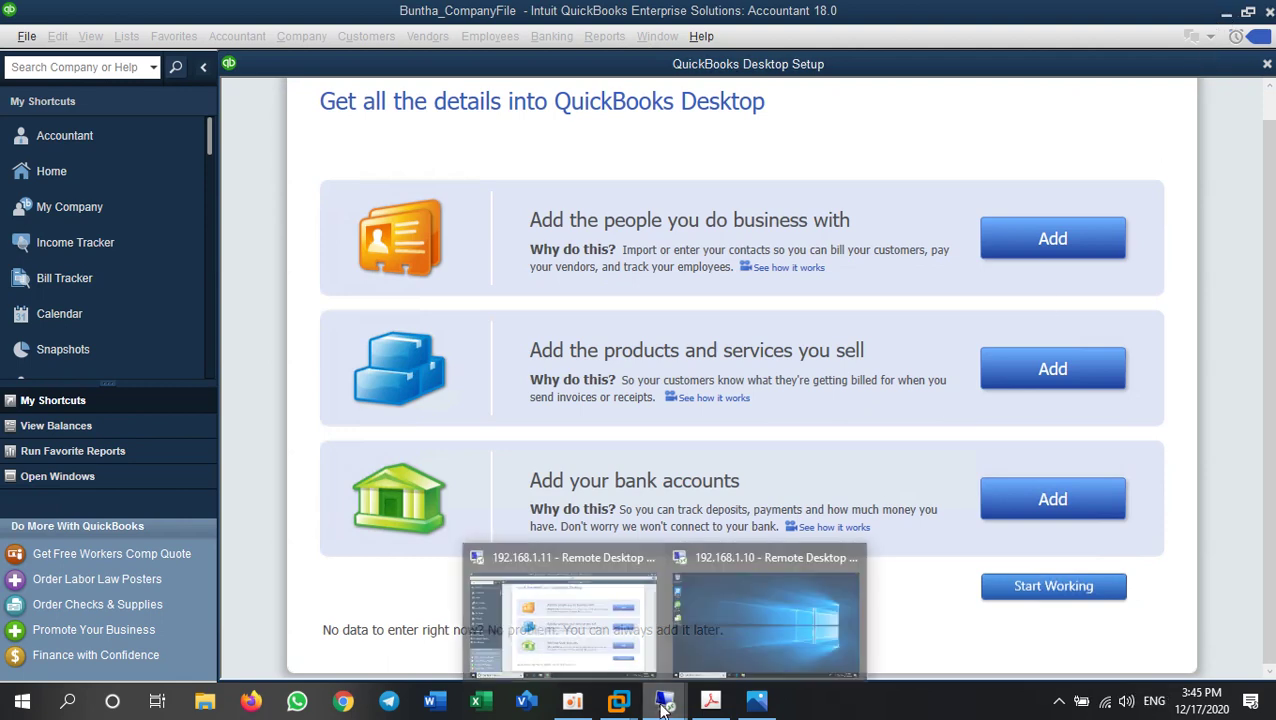
left_click(714, 620)
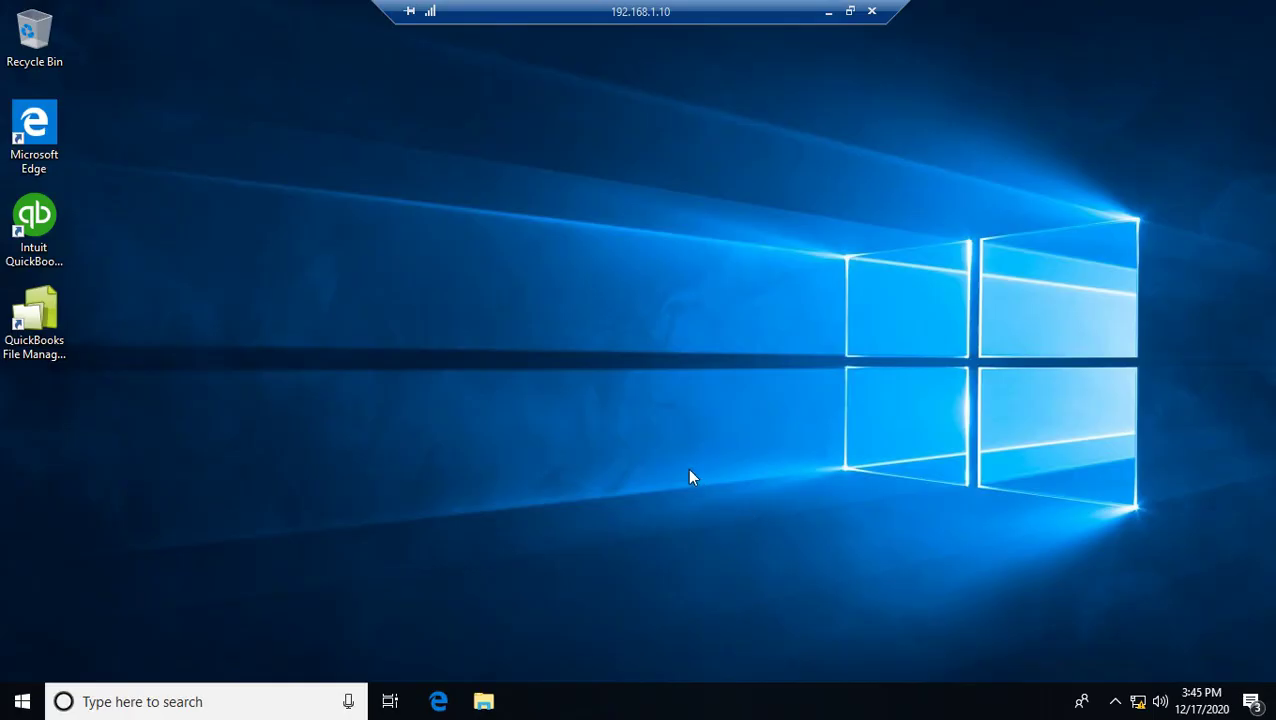
left_click(827, 13)
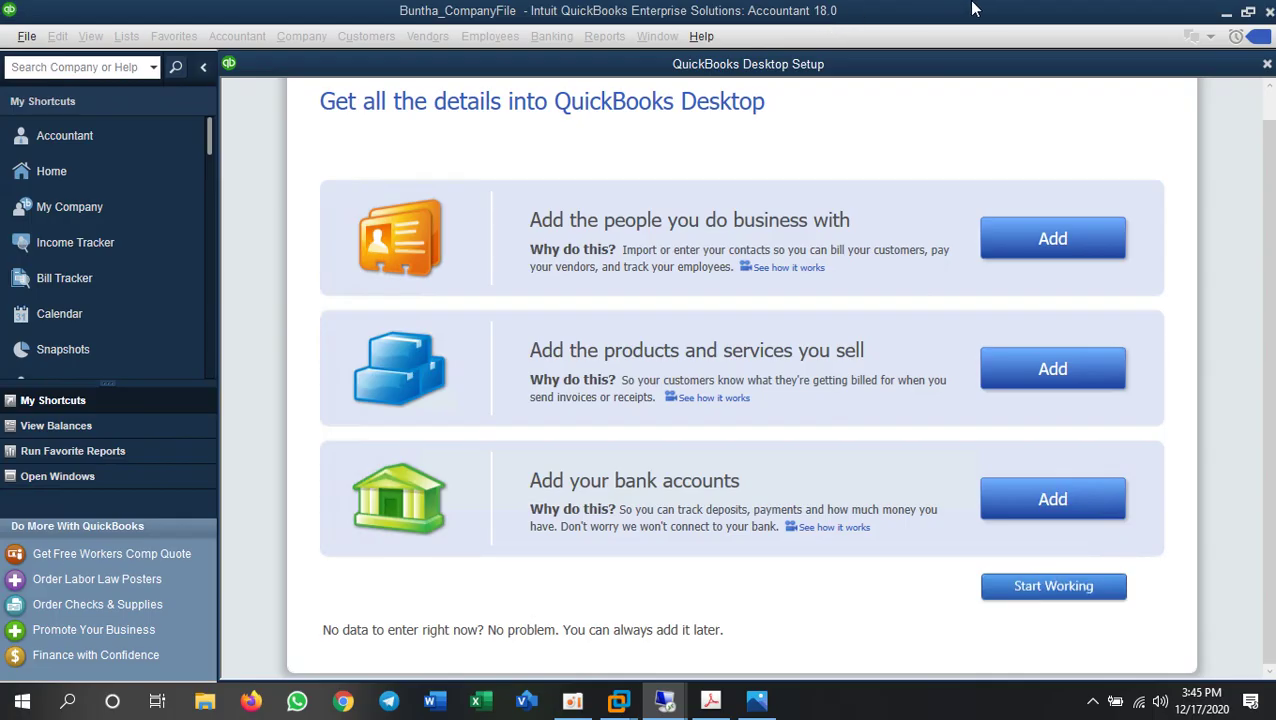
left_click(830, 13)
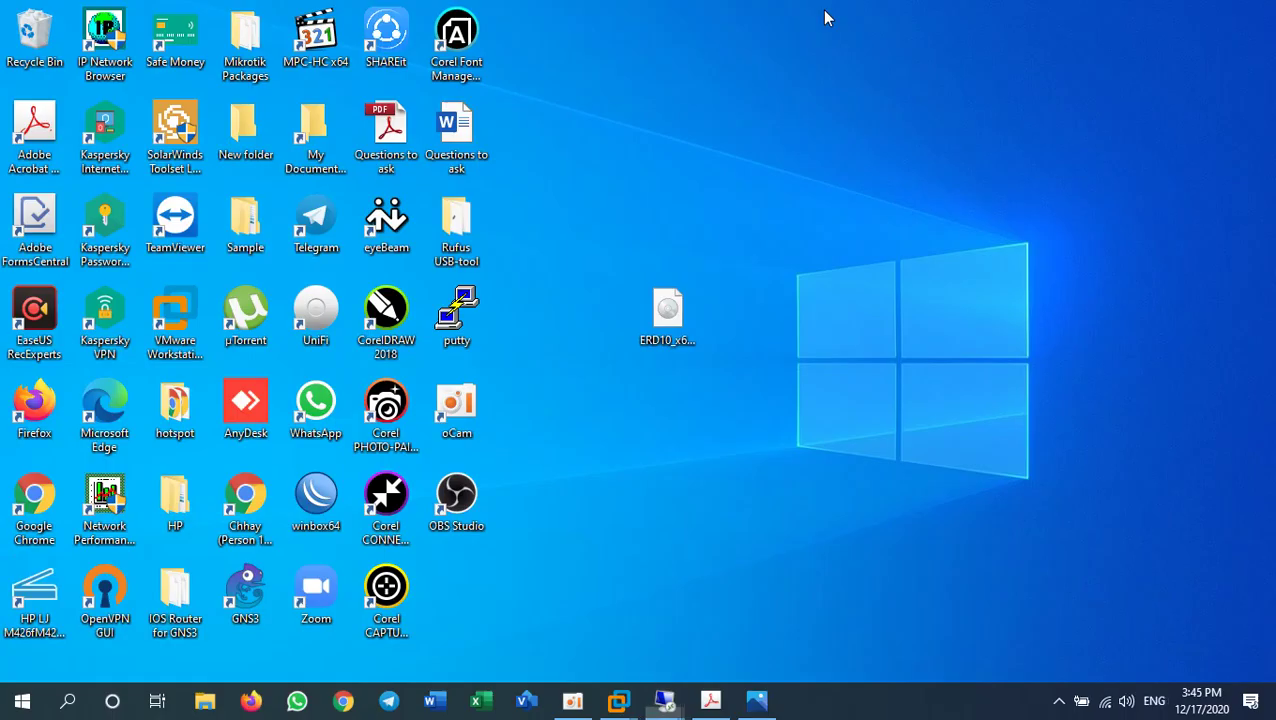
right_click(756, 437)
left_click(817, 491)
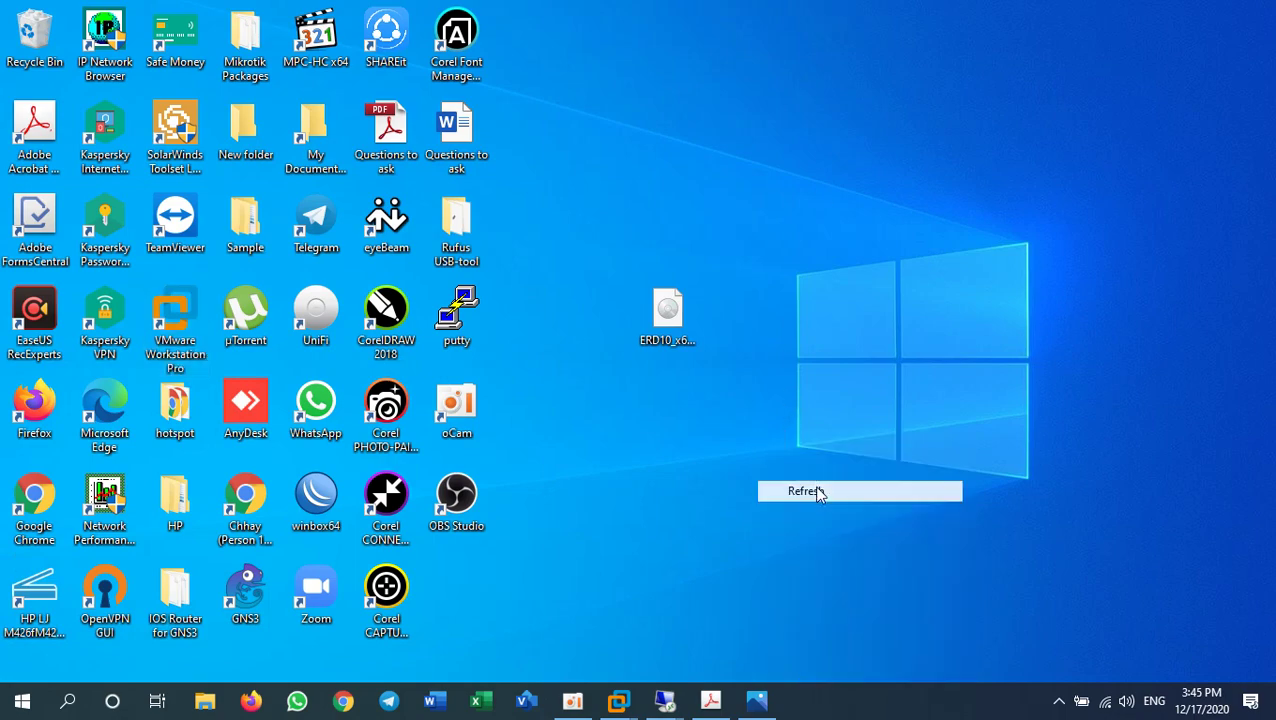
- Return to the 192.168.1.11 server session and close the QuickBooks Desktop Setup window
mouse_move(665, 700)
left_click(622, 645)
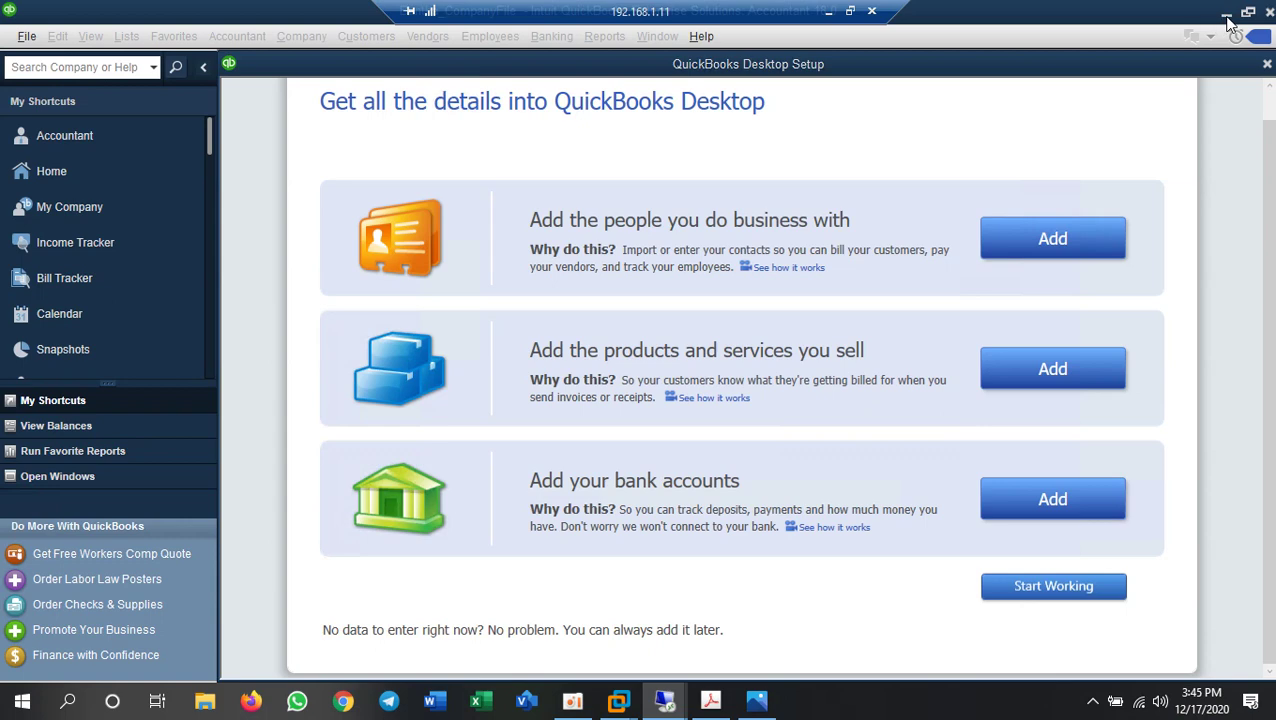
left_click(1266, 64)
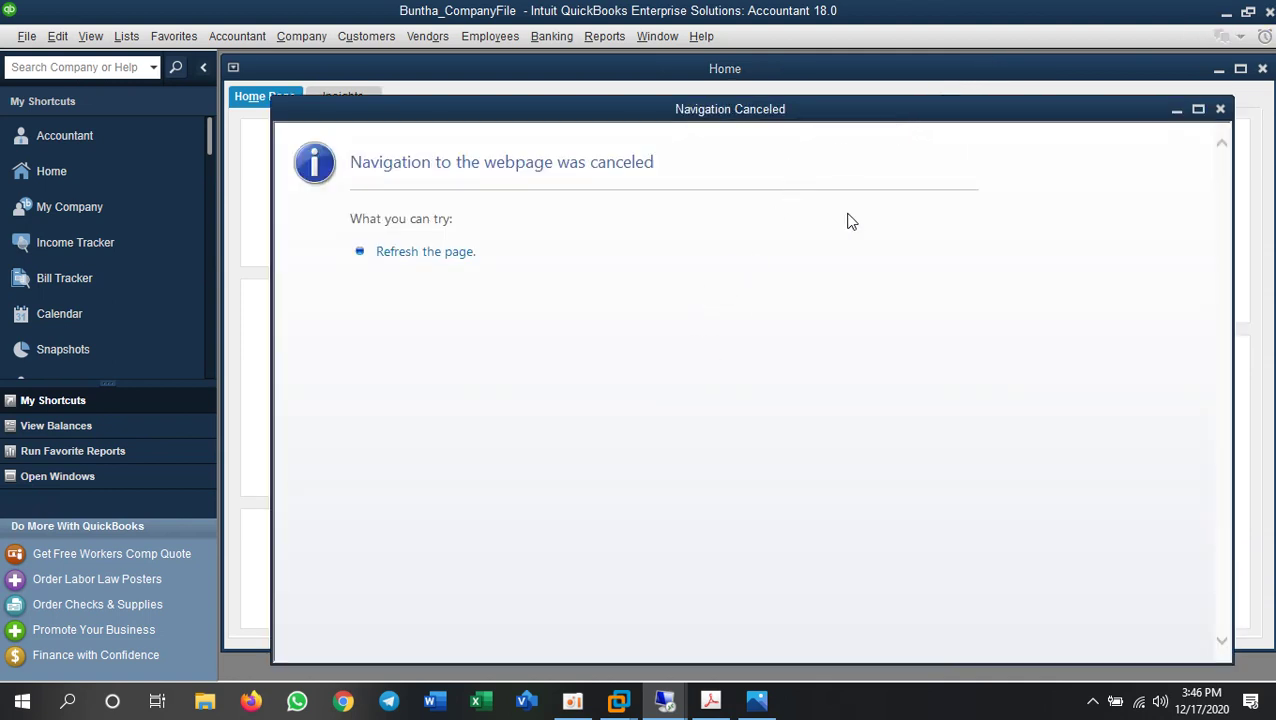
- Minimize QuickBooks and refresh the server desktop
left_click(1226, 13)
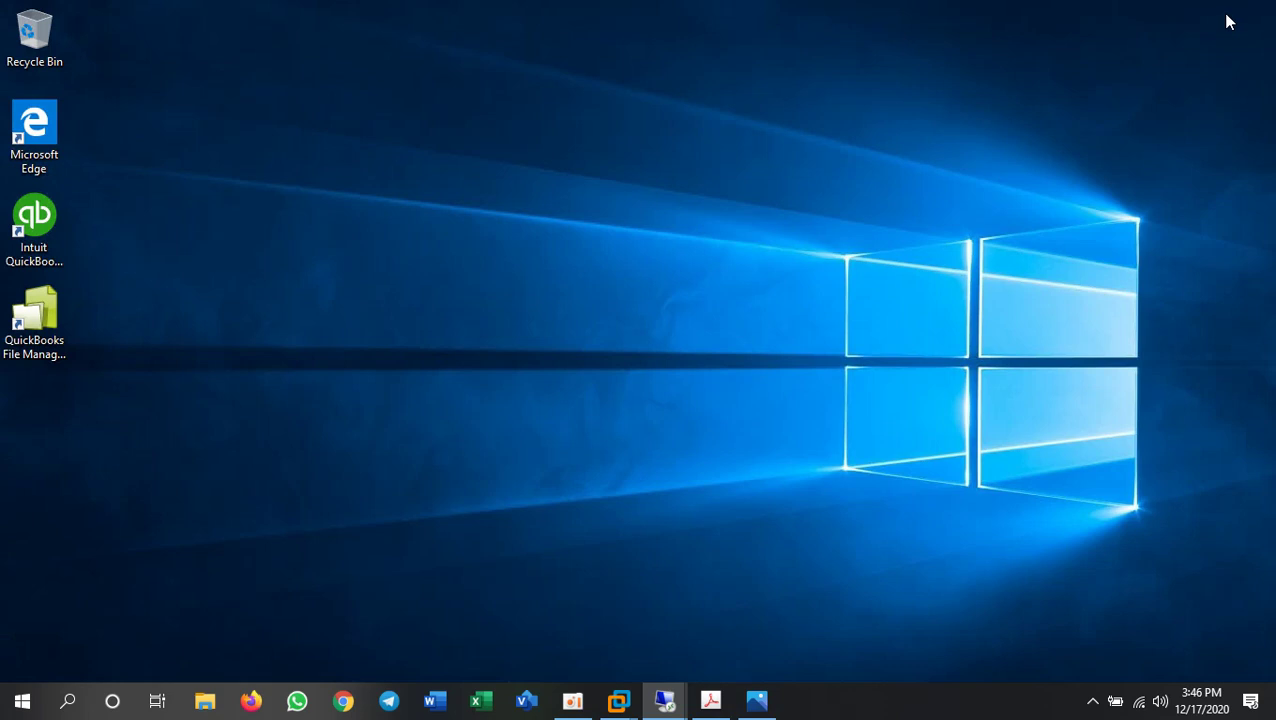
right_click(642, 320)
left_click(692, 376)
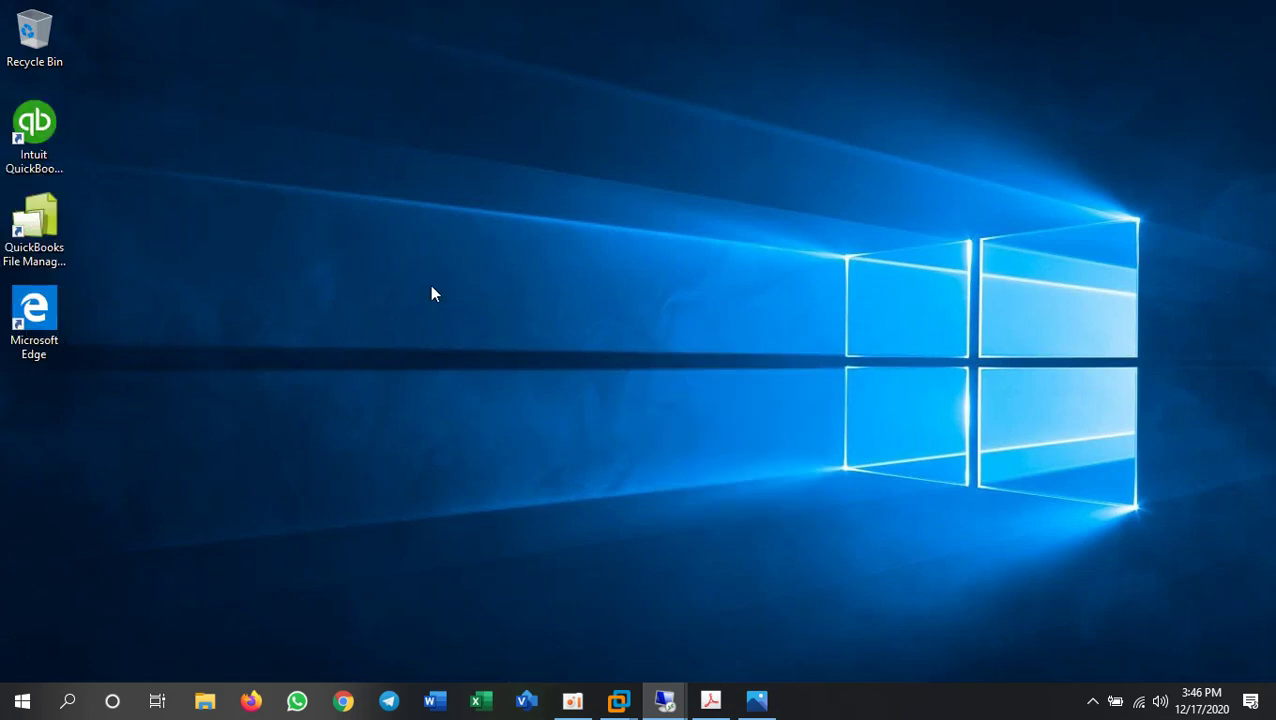
- Open a File Explorer window at Quick access
key("super+e")
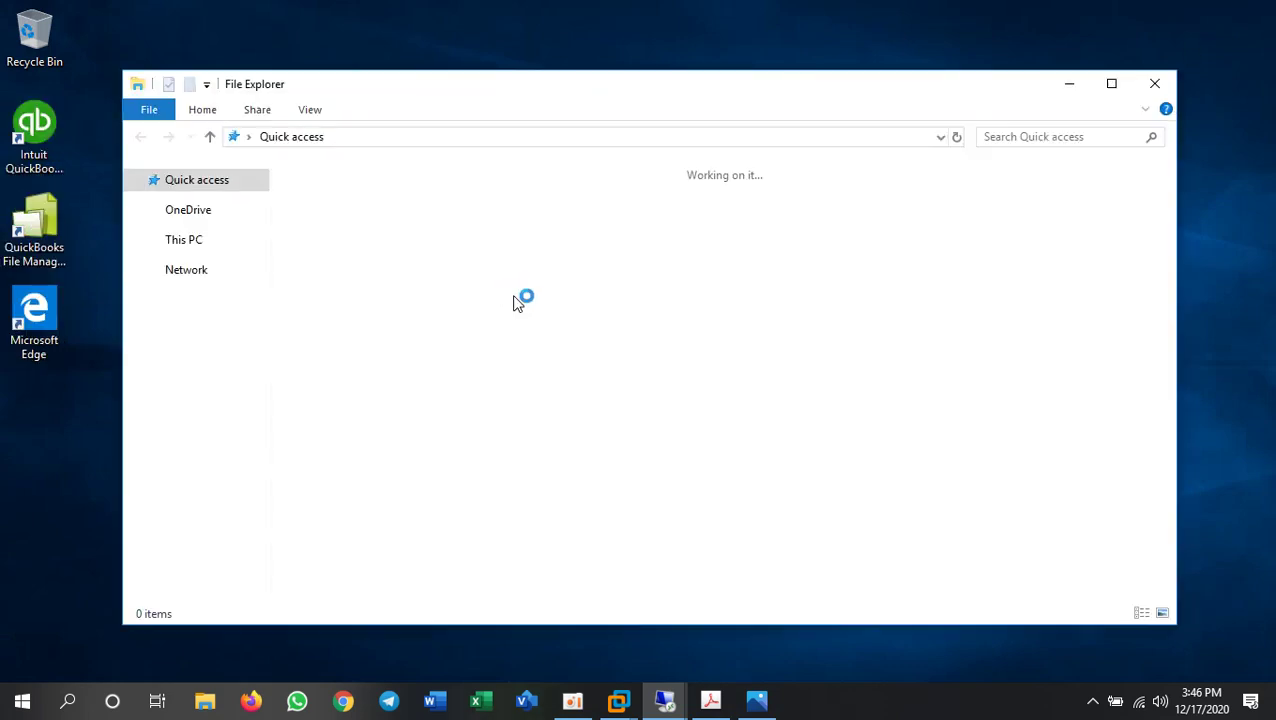
left_click(1111, 84)
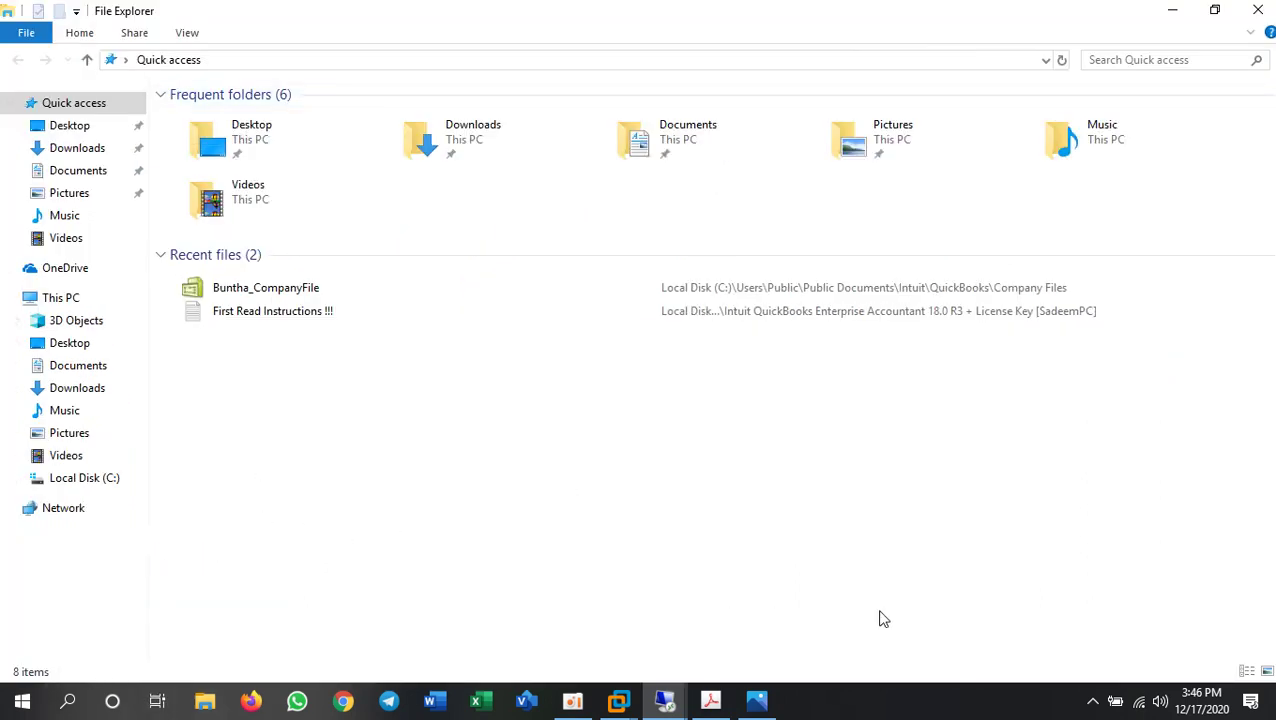
key("super")
key("super")
key("super+d")
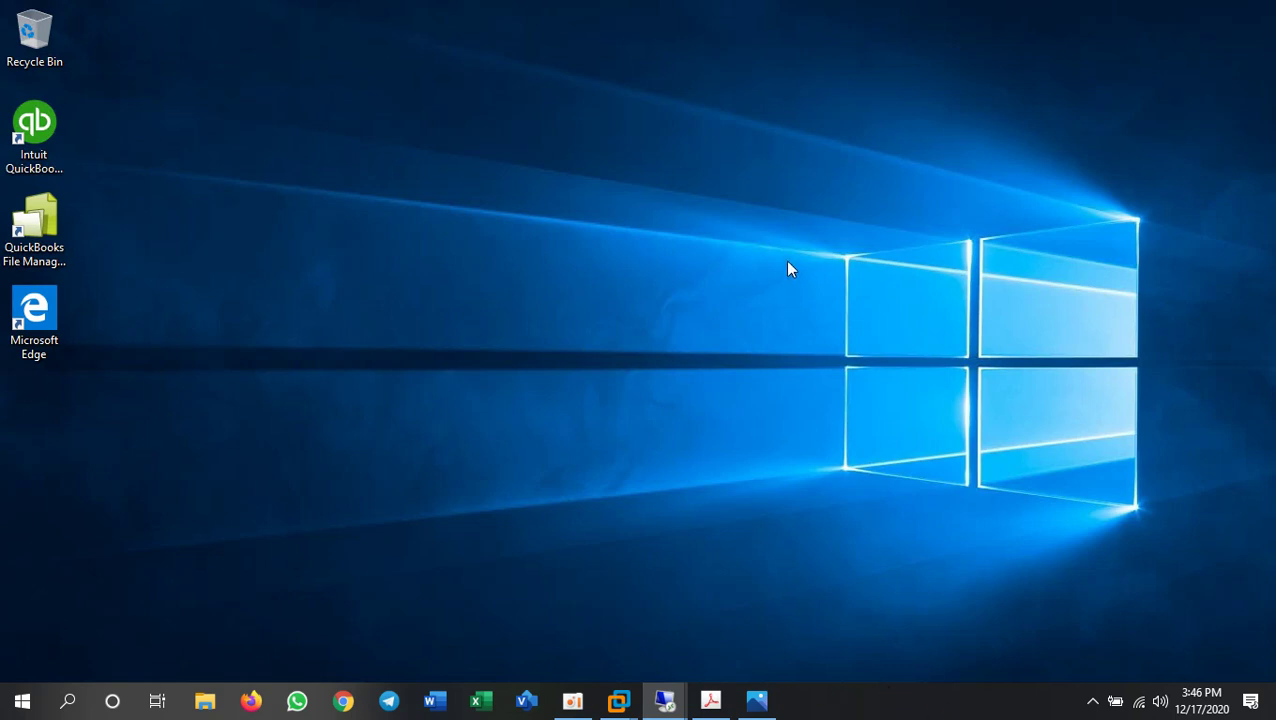
mouse_move(943, 9)
key("super+e")
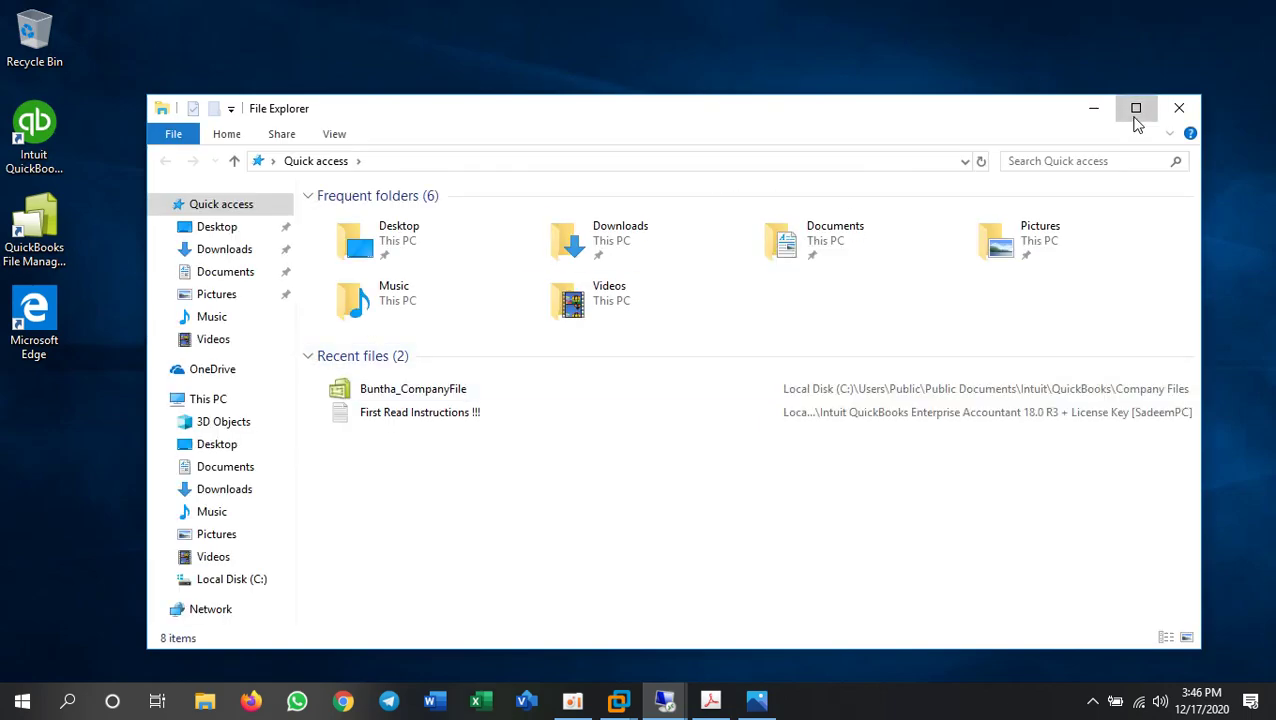
- Create a 'QuickBook Database' folder on Local Disk (C:) and open it
left_click(1135, 117)
left_click(85, 477)
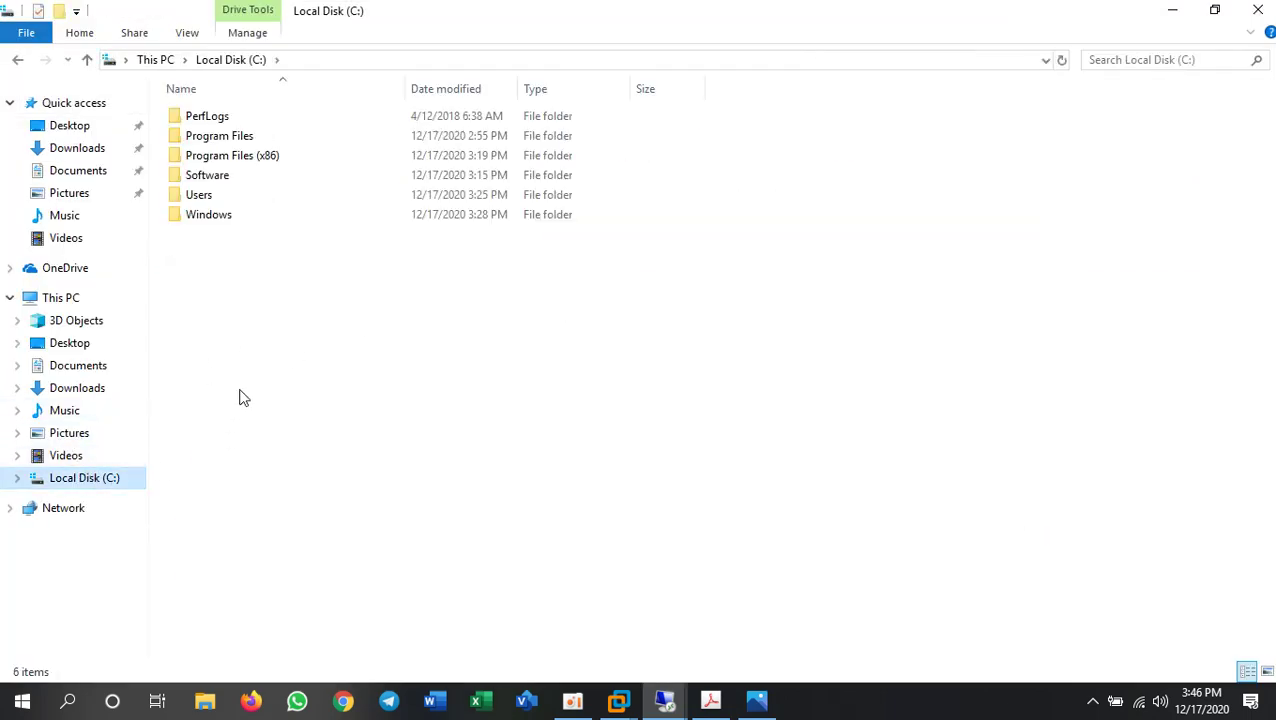
right_click(257, 333)
mouse_move(366, 514)
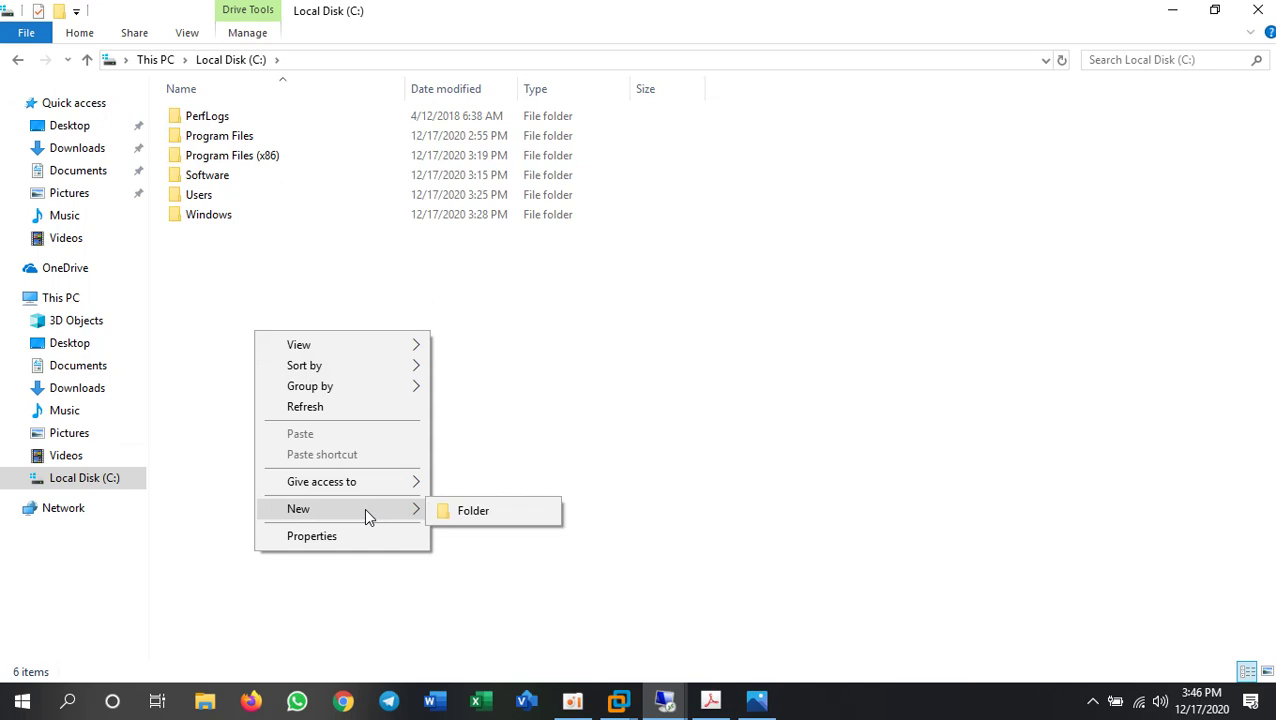
left_click(466, 520)
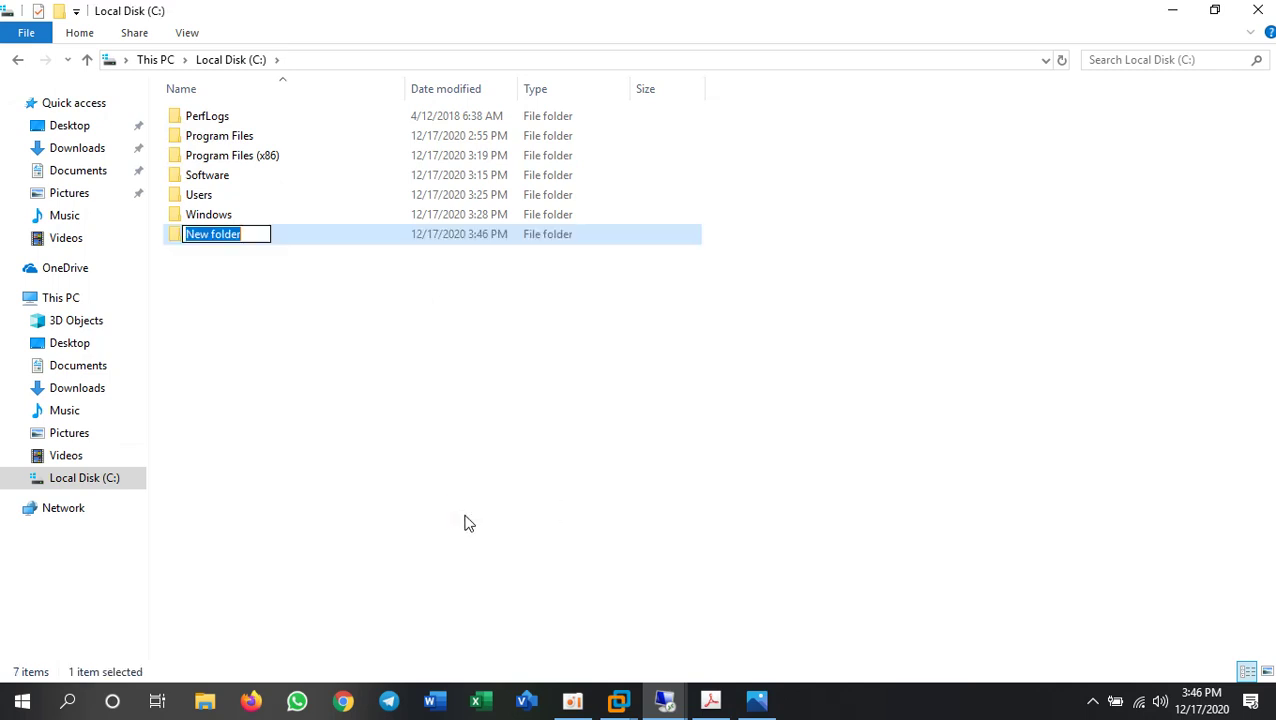
type("QuickBook Database")
key("Return")
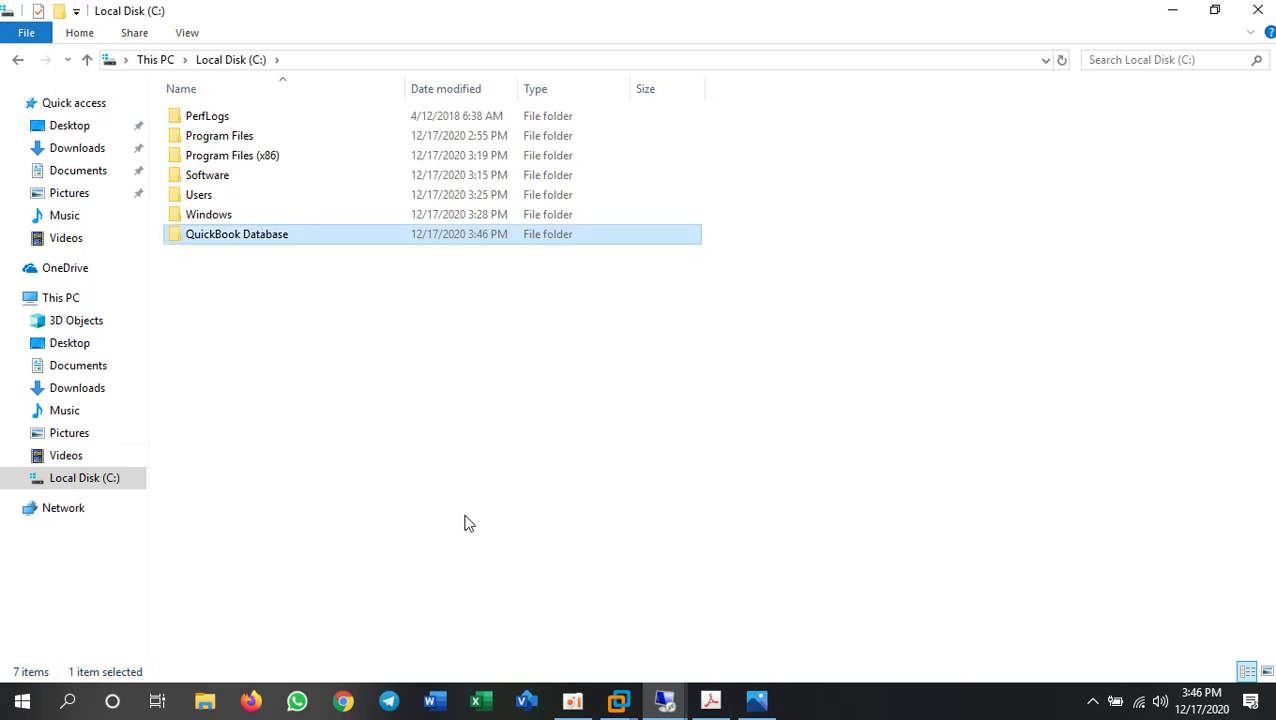
key("Return")
- Add a 'Company Files' subfolder inside it, then return to C: and select QuickBook Database
right_click(365, 290)
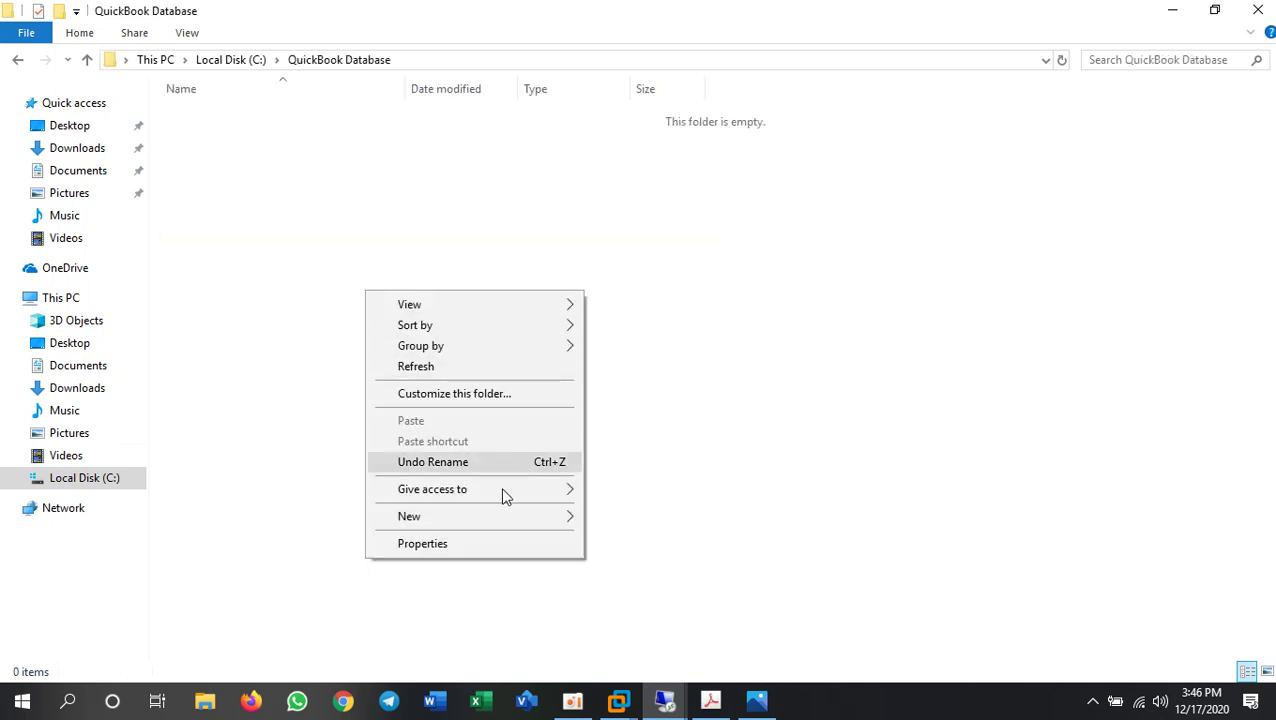
mouse_move(540, 514)
left_click(610, 522)
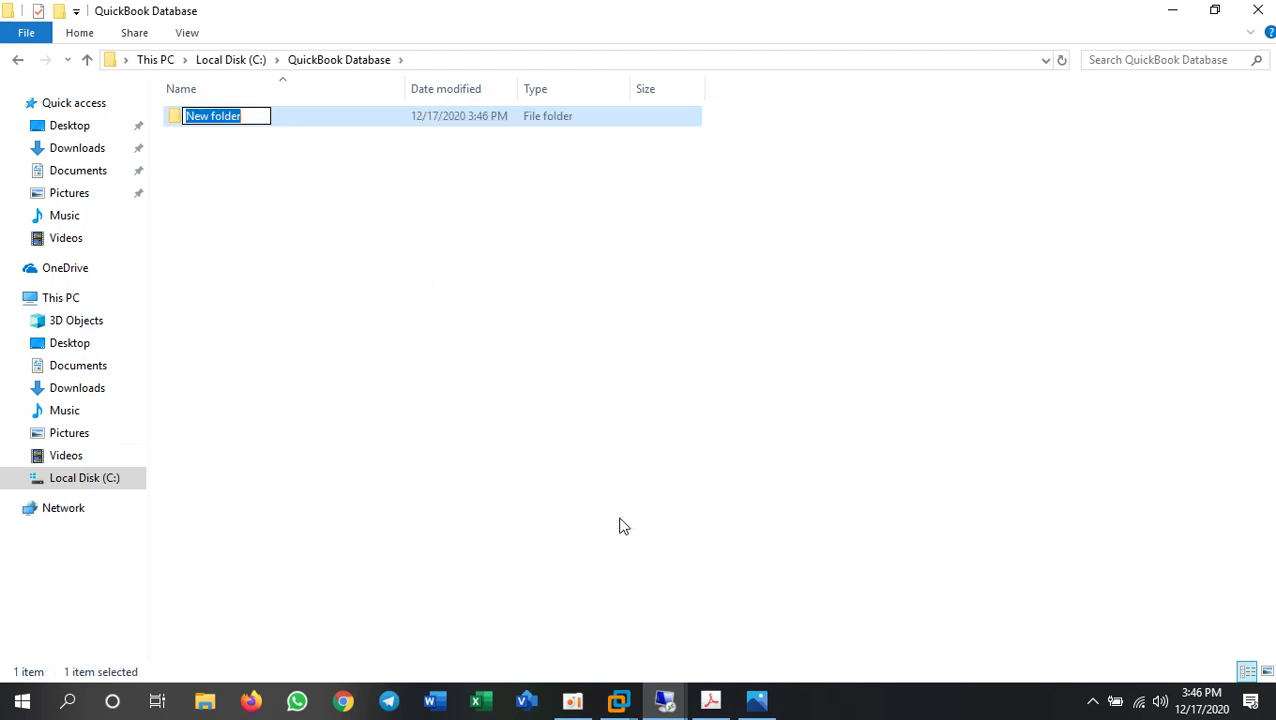
type("Company Files")
key("Return")
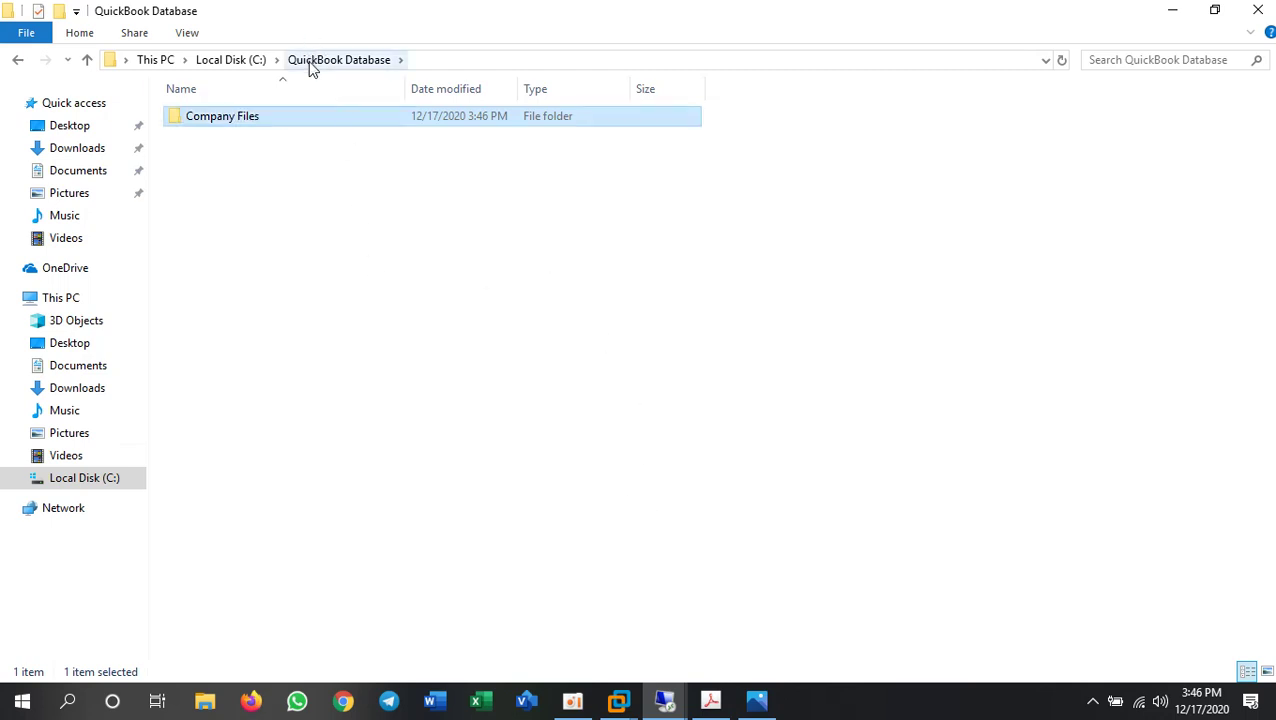
left_click(315, 140)
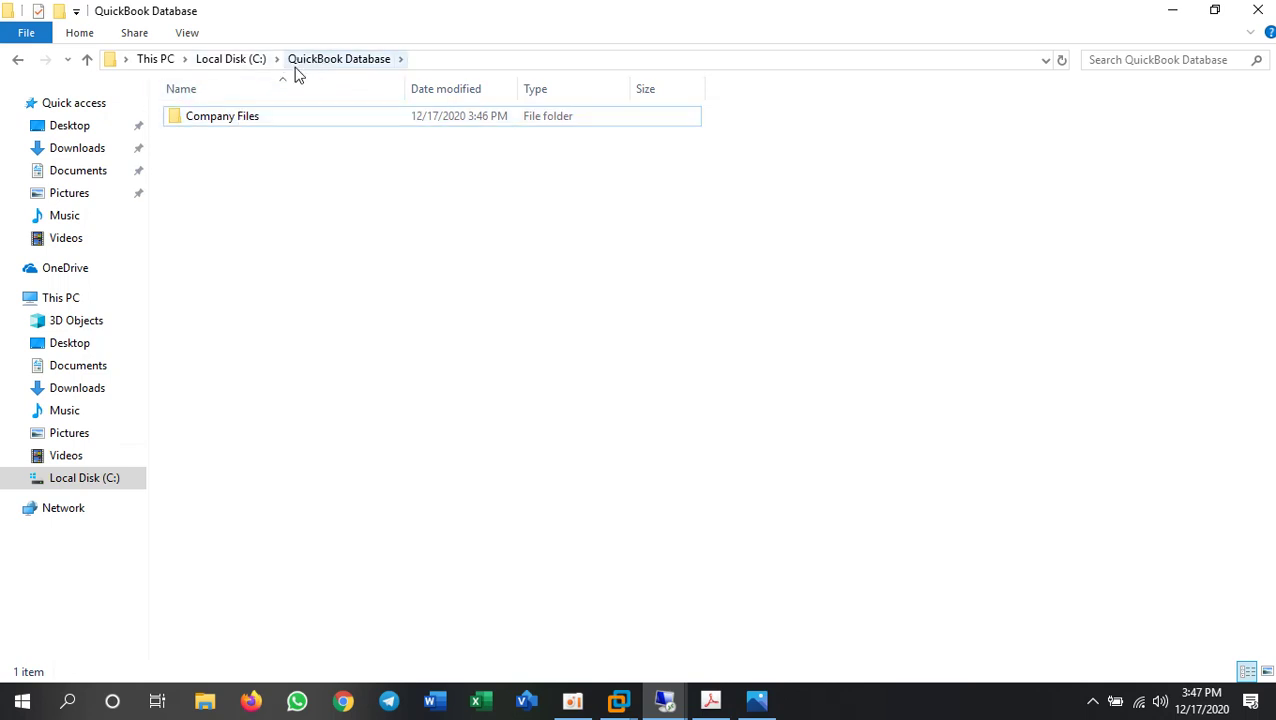
left_click(252, 60)
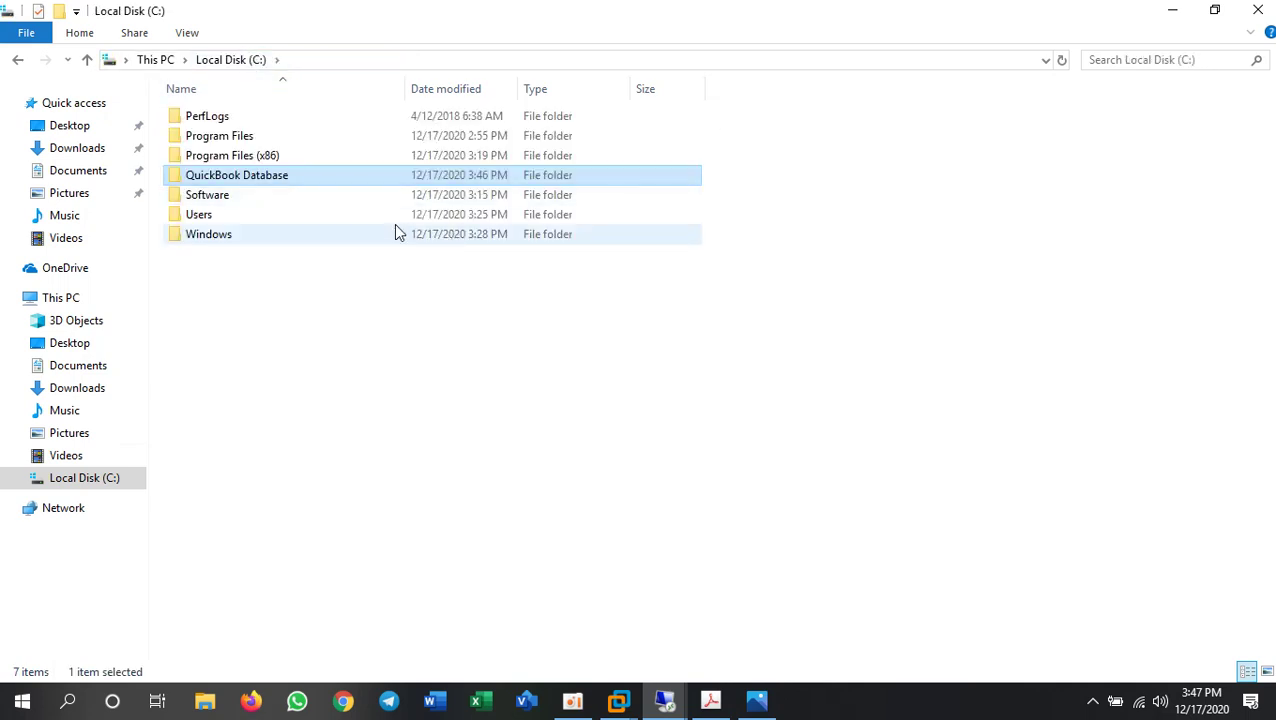
left_click(319, 384)
- Open the Advanced Sharing settings in the QuickBook Database folder's properties
left_click(225, 175)
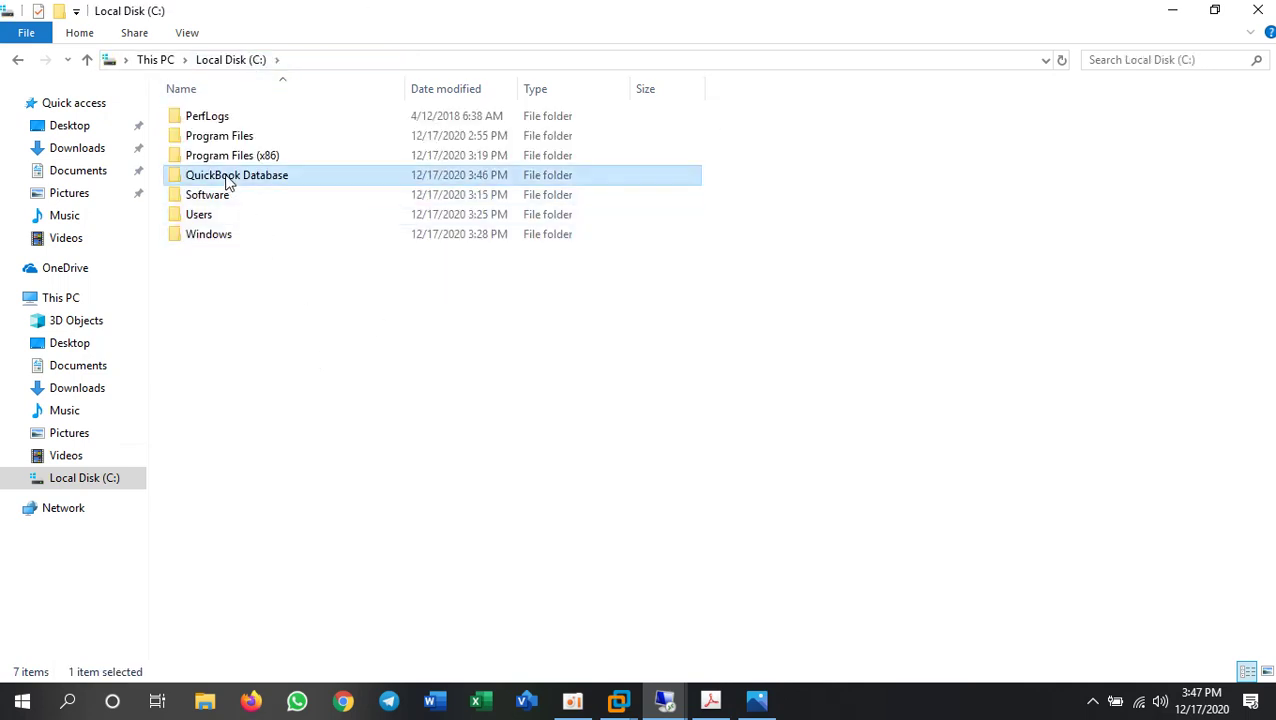
right_click(225, 176)
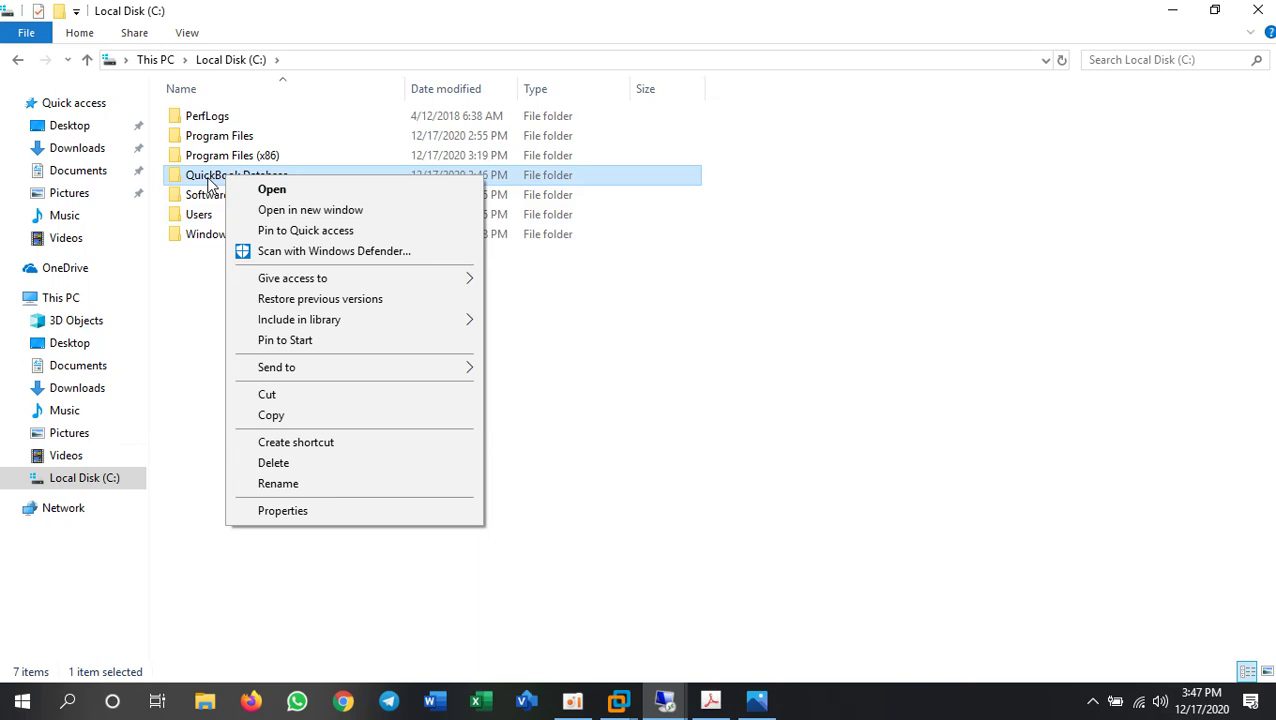
left_click(300, 512)
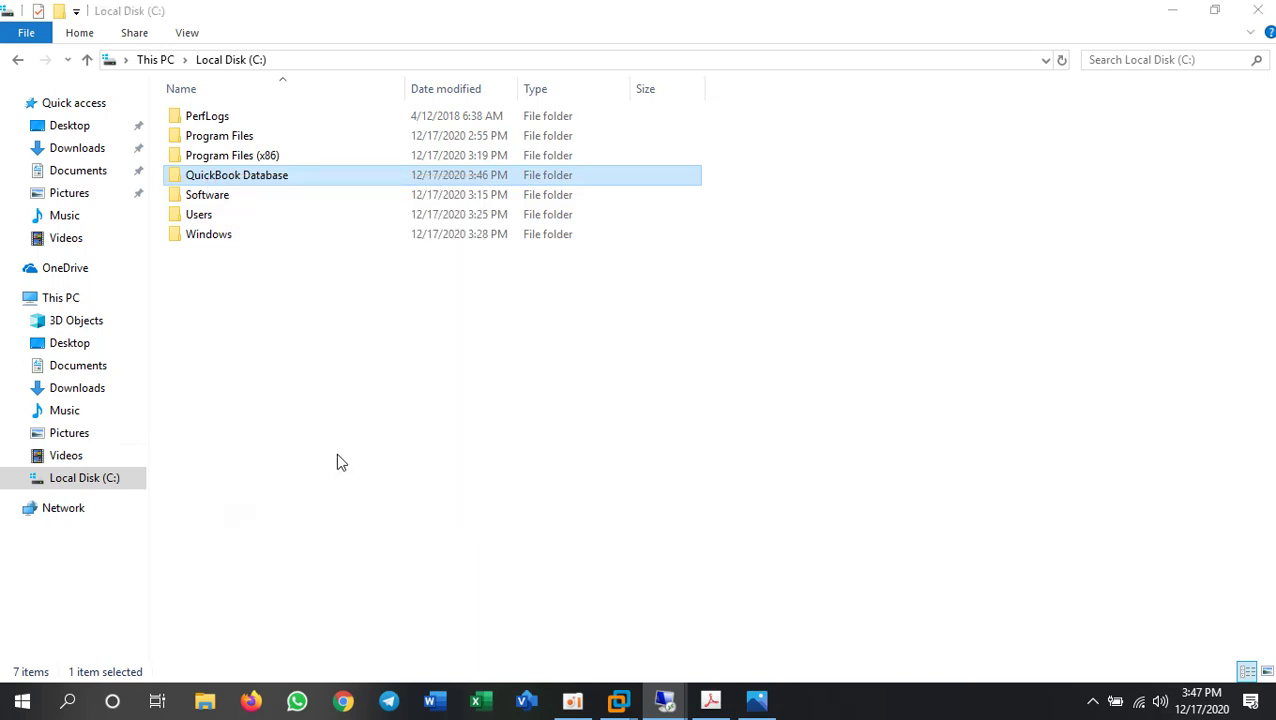
left_click(320, 221)
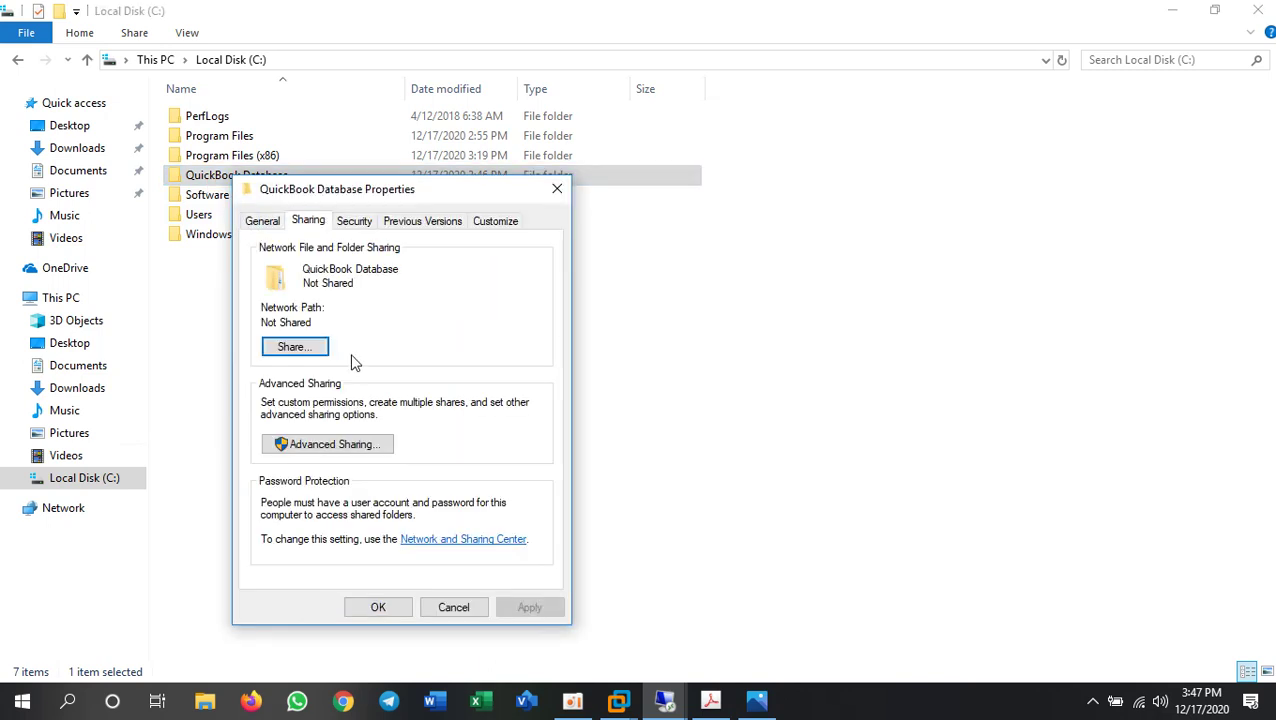
left_click(360, 445)
- Share the folder with Everyone granted Full Control, close the dialogs, and refresh C:
left_click(287, 255)
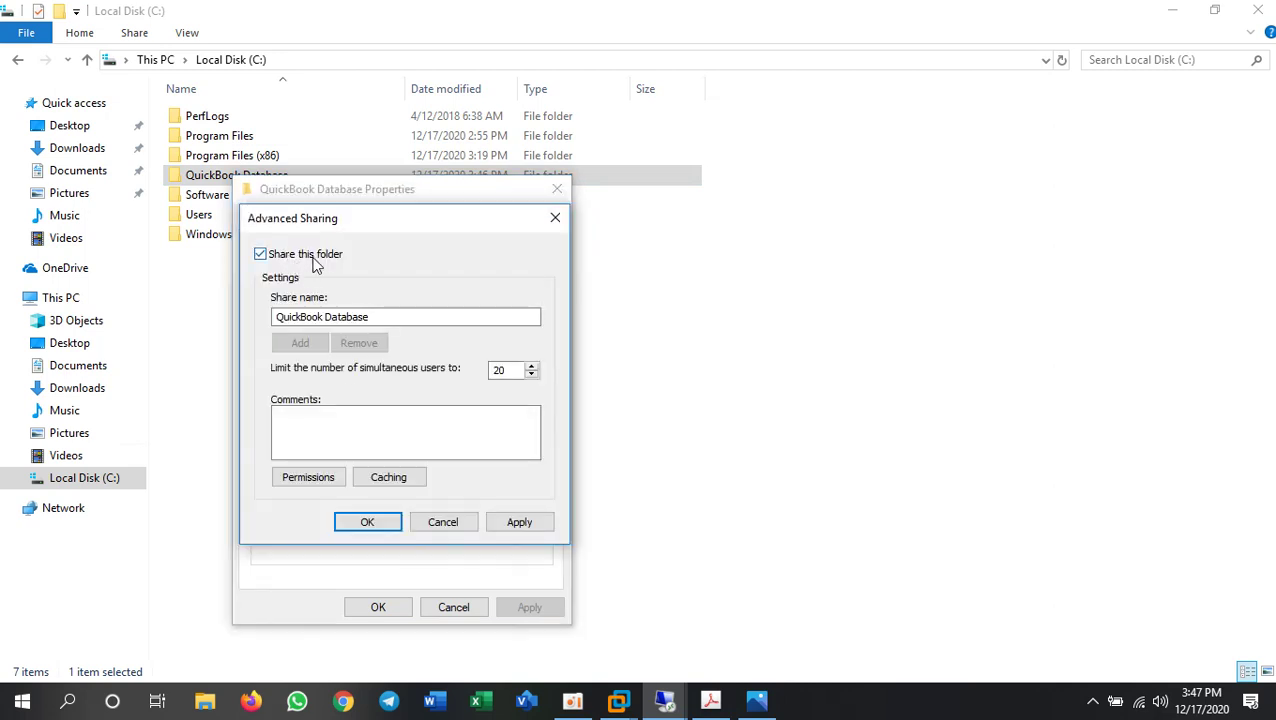
left_click(316, 479)
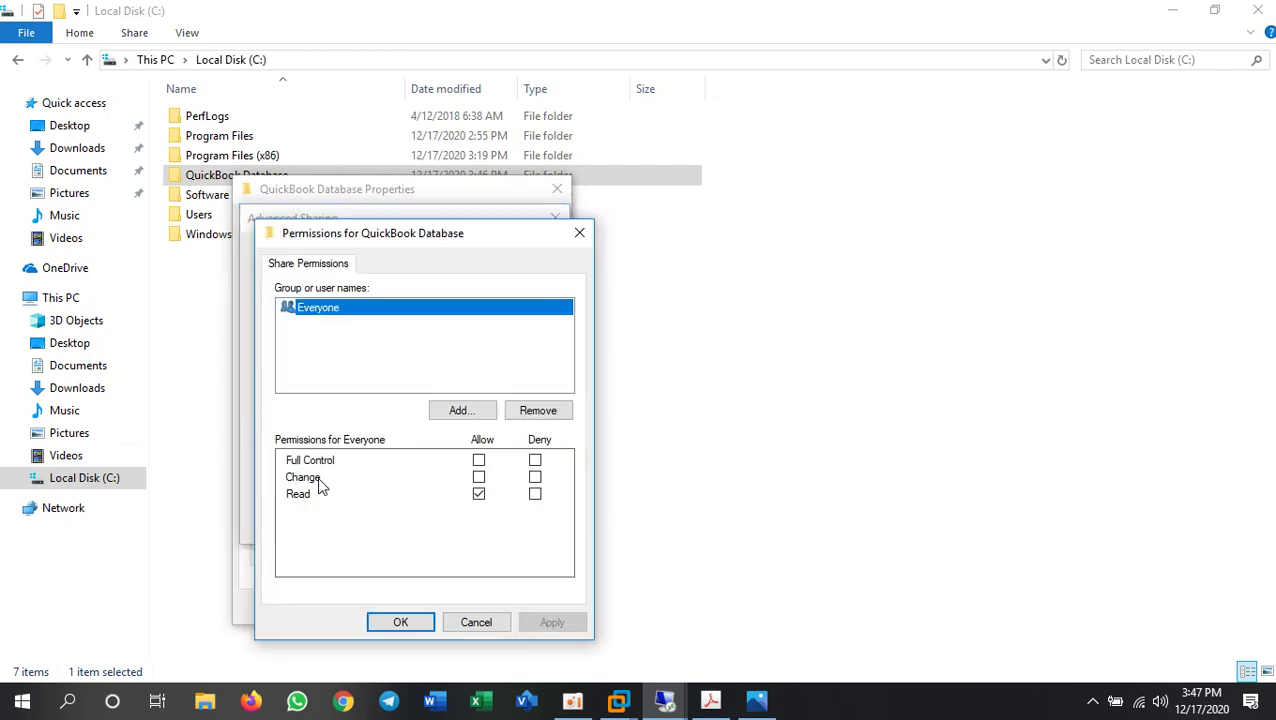
left_click(479, 461)
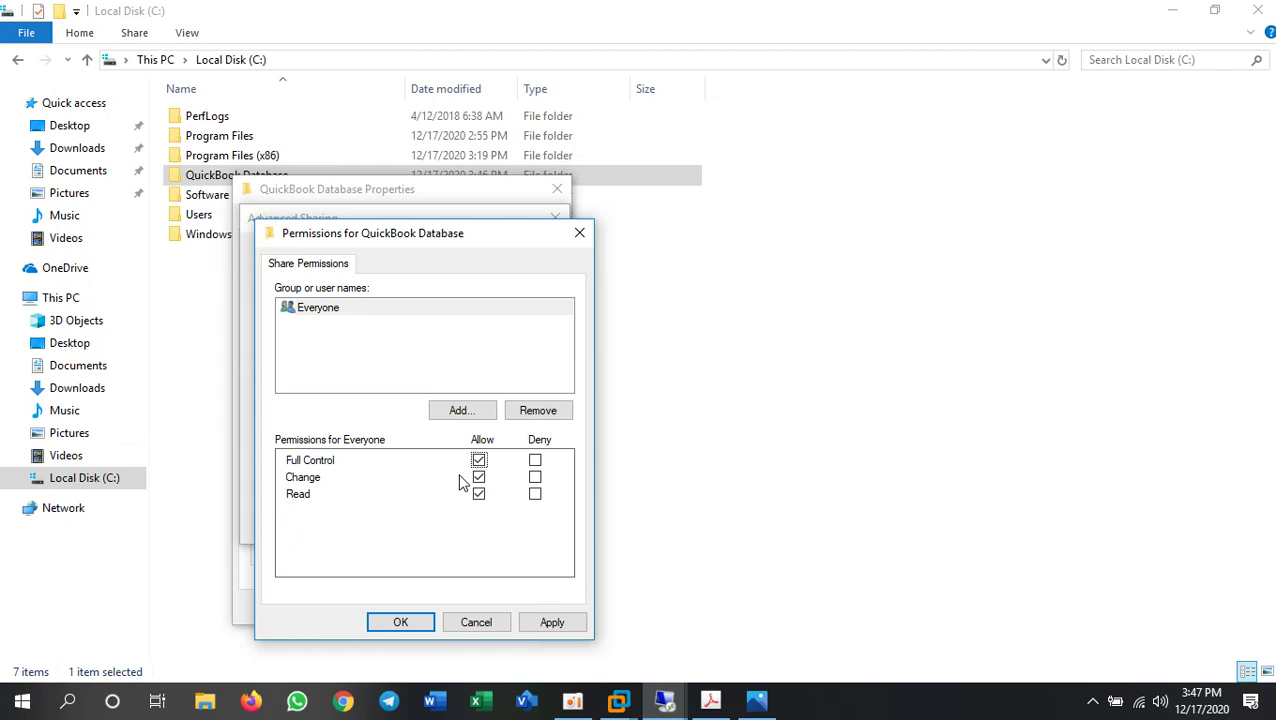
left_click(405, 620)
left_click(372, 524)
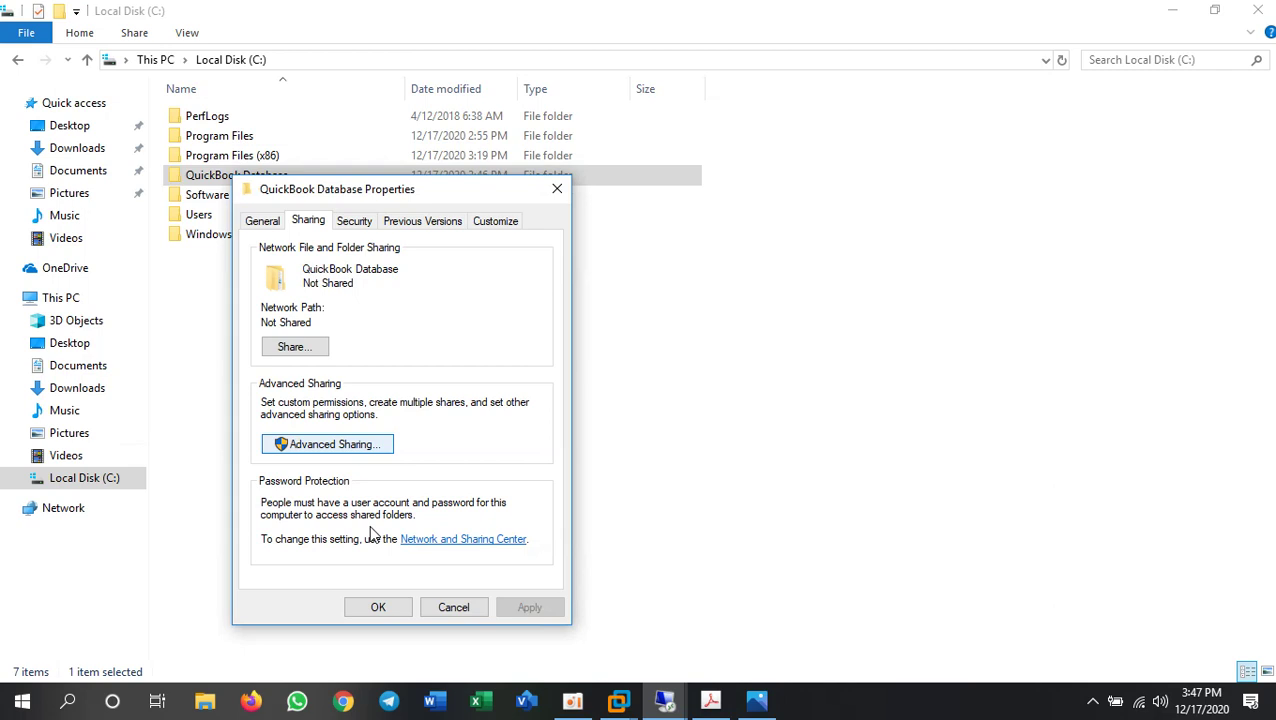
left_click(378, 607)
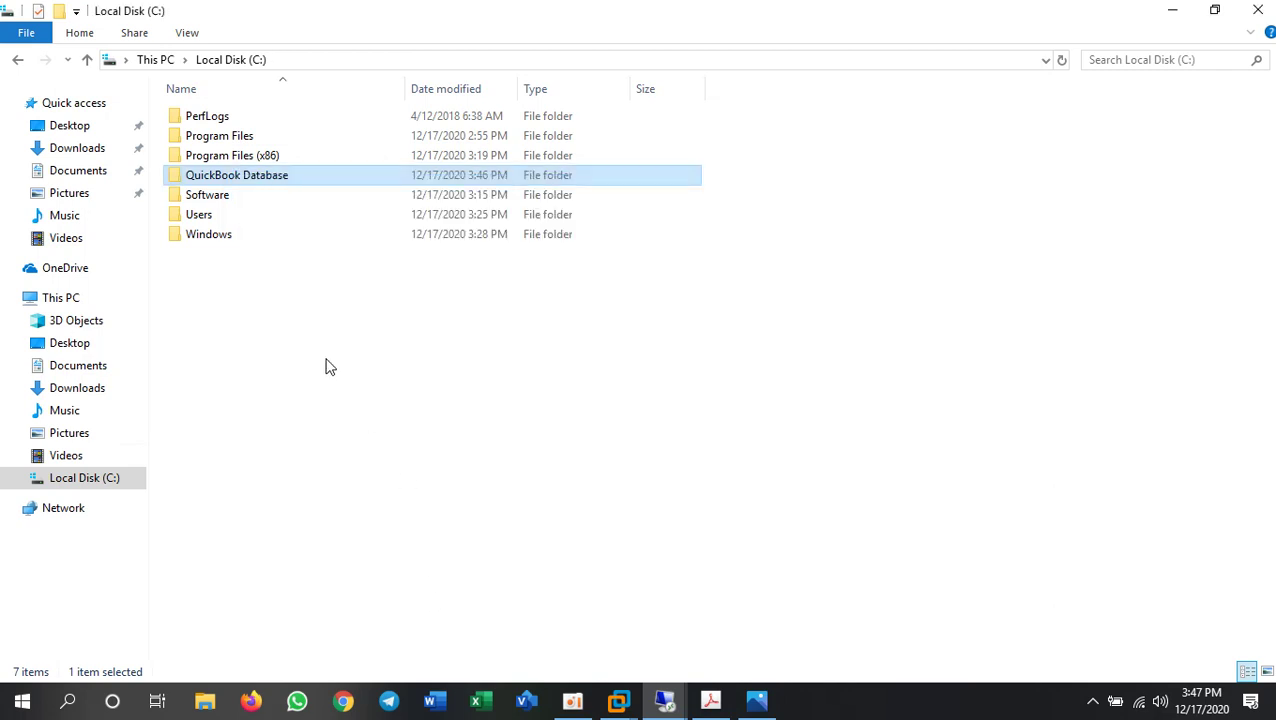
right_click(296, 299)
left_click(346, 374)
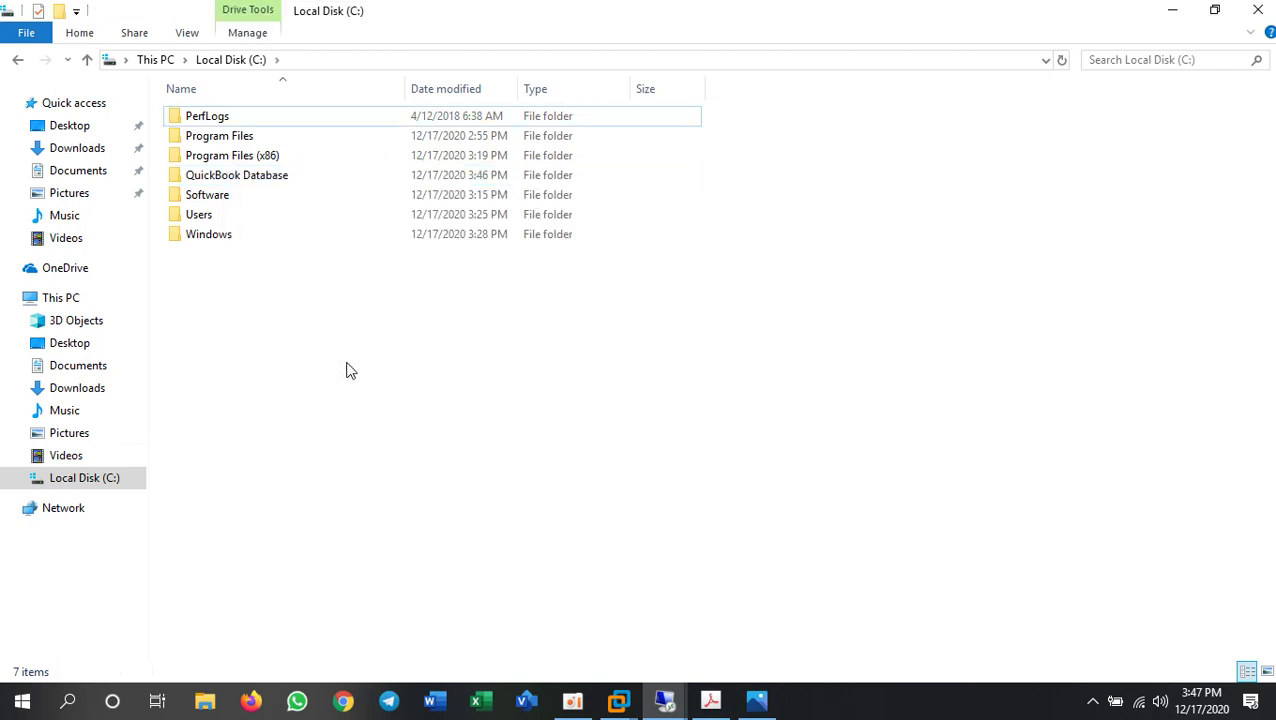
- Return to QuickBooks, close the Navigation Canceled message and Home page, and open File > Utilities
left_click(1174, 14)
key("alt+Tab")
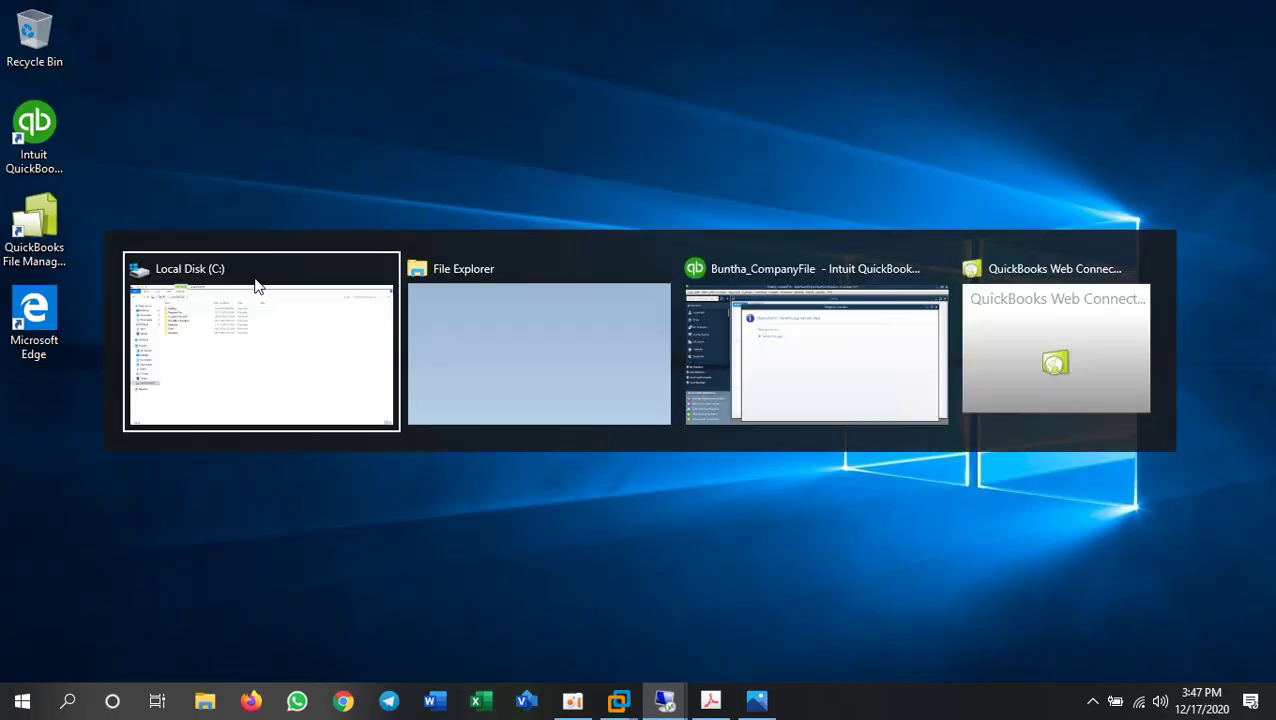
key("alt+Tab")
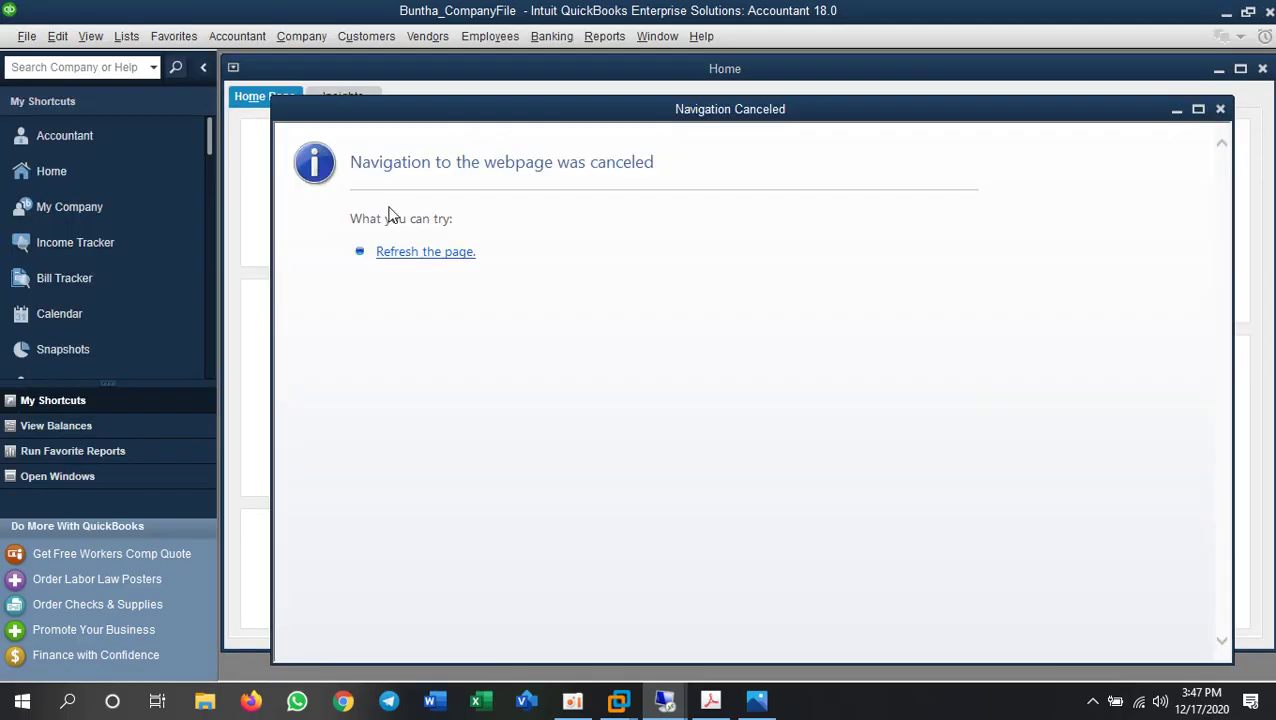
left_click(1220, 109)
left_click(1261, 69)
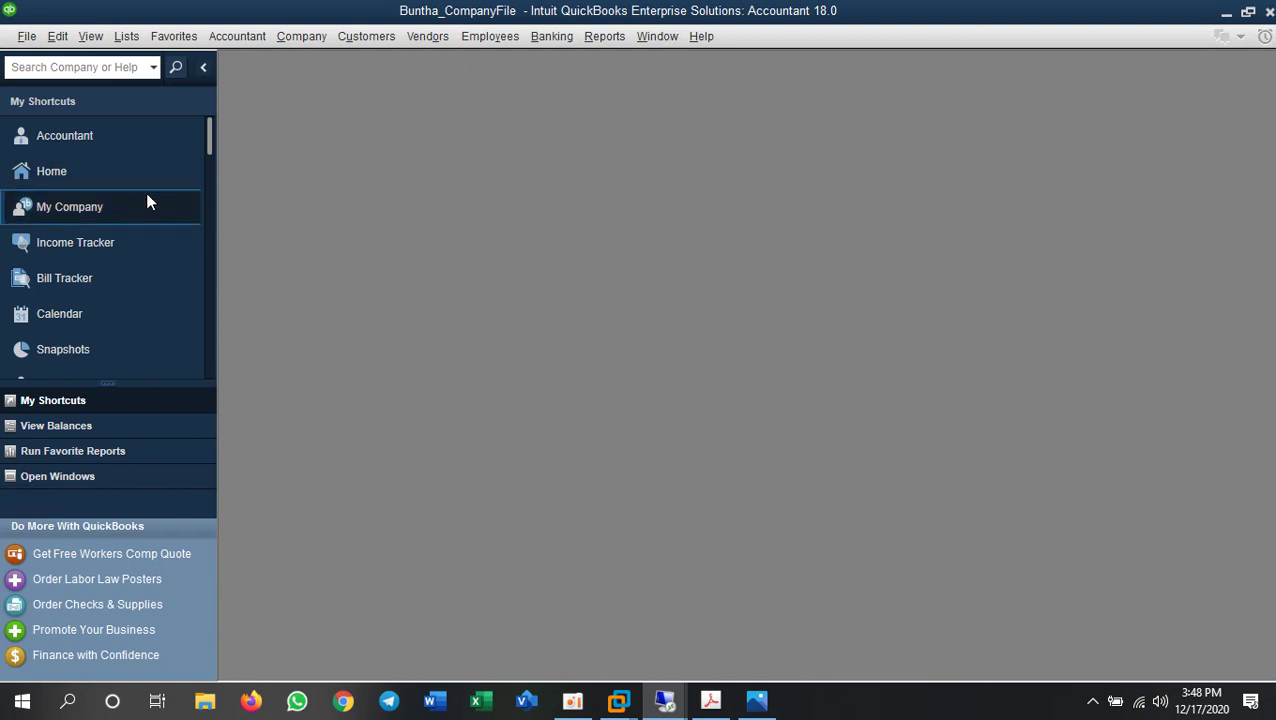
left_click(27, 36)
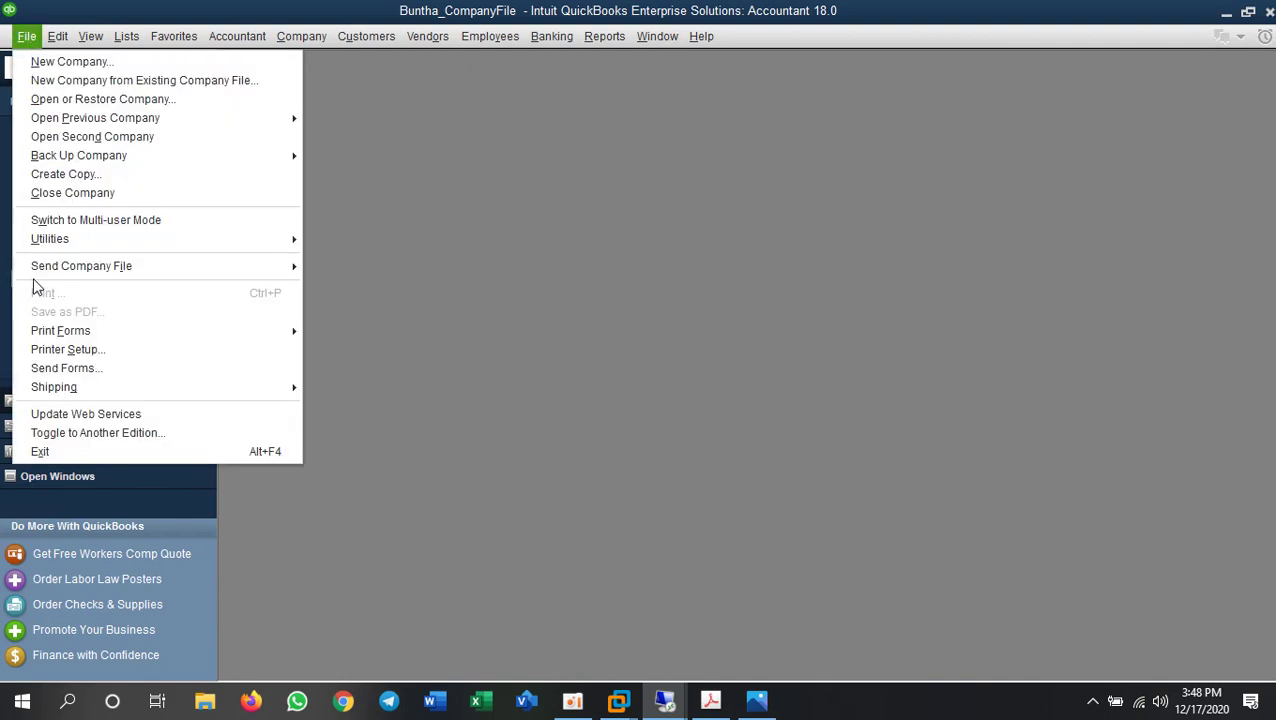
mouse_move(163, 242)
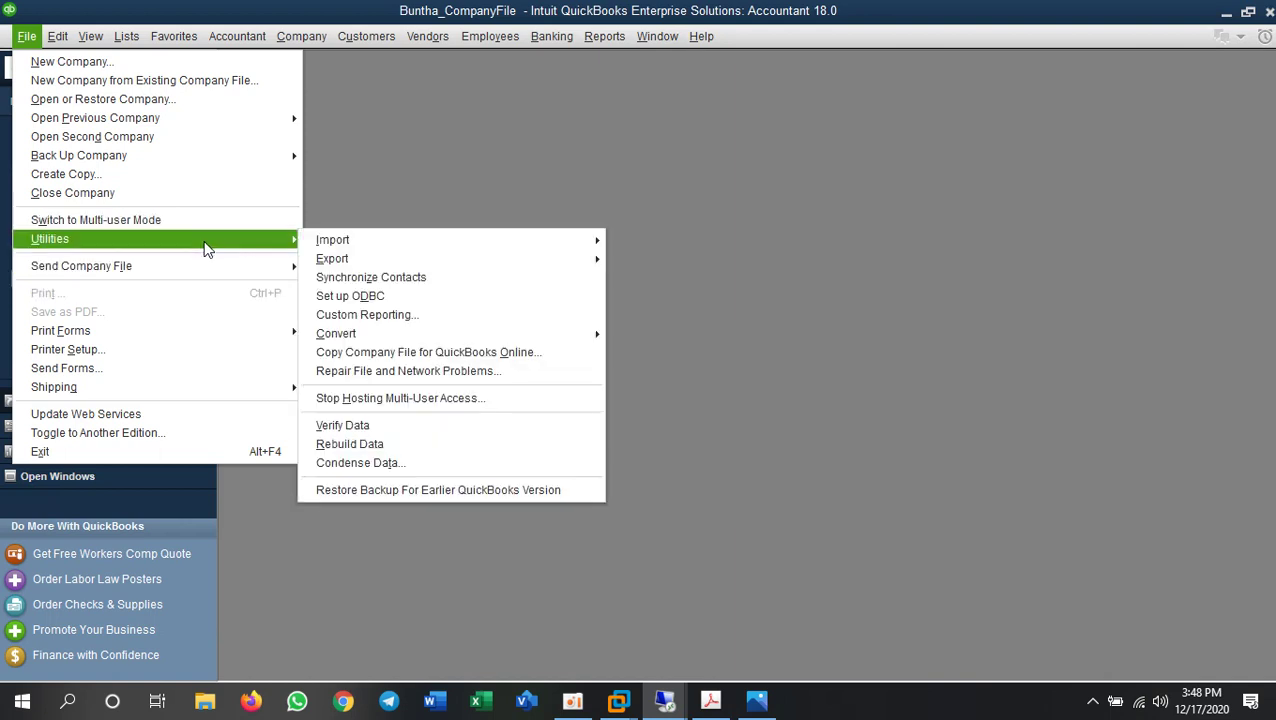
- Switch the company file to multi-user hosting, closing the file and approving administrator permissions
left_click(414, 402)
left_click(587, 302)
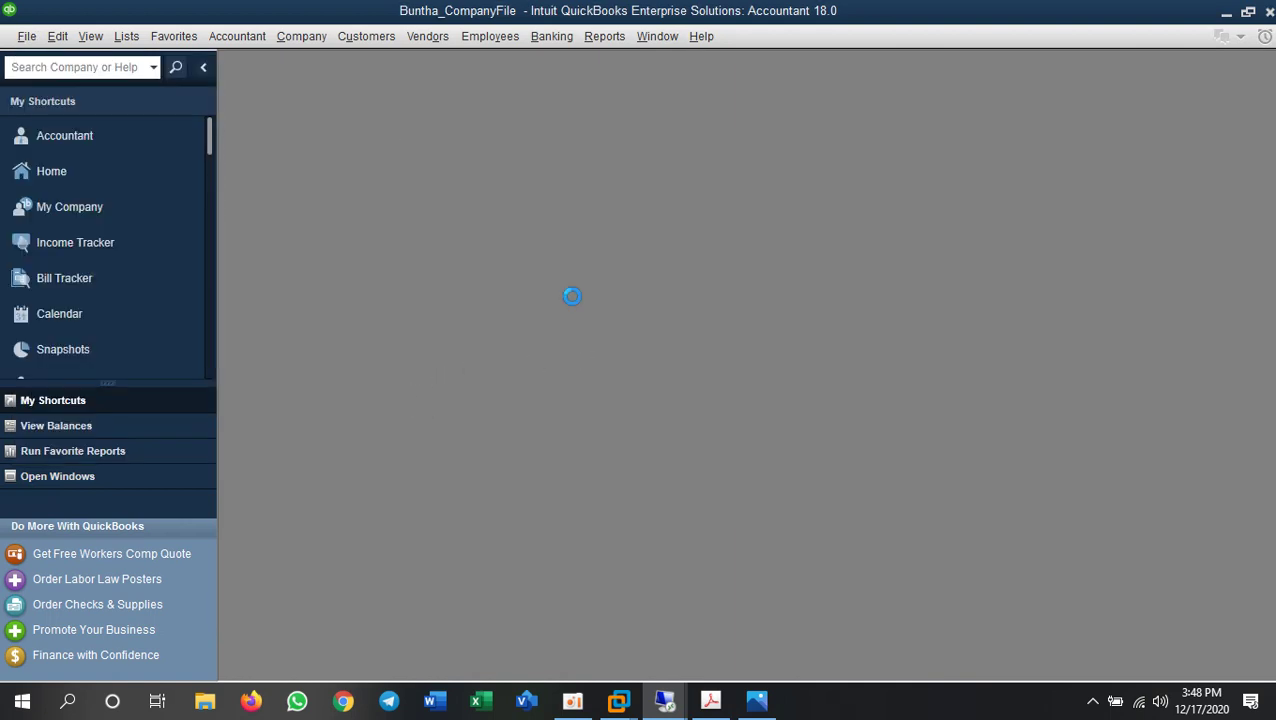
left_click(605, 272)
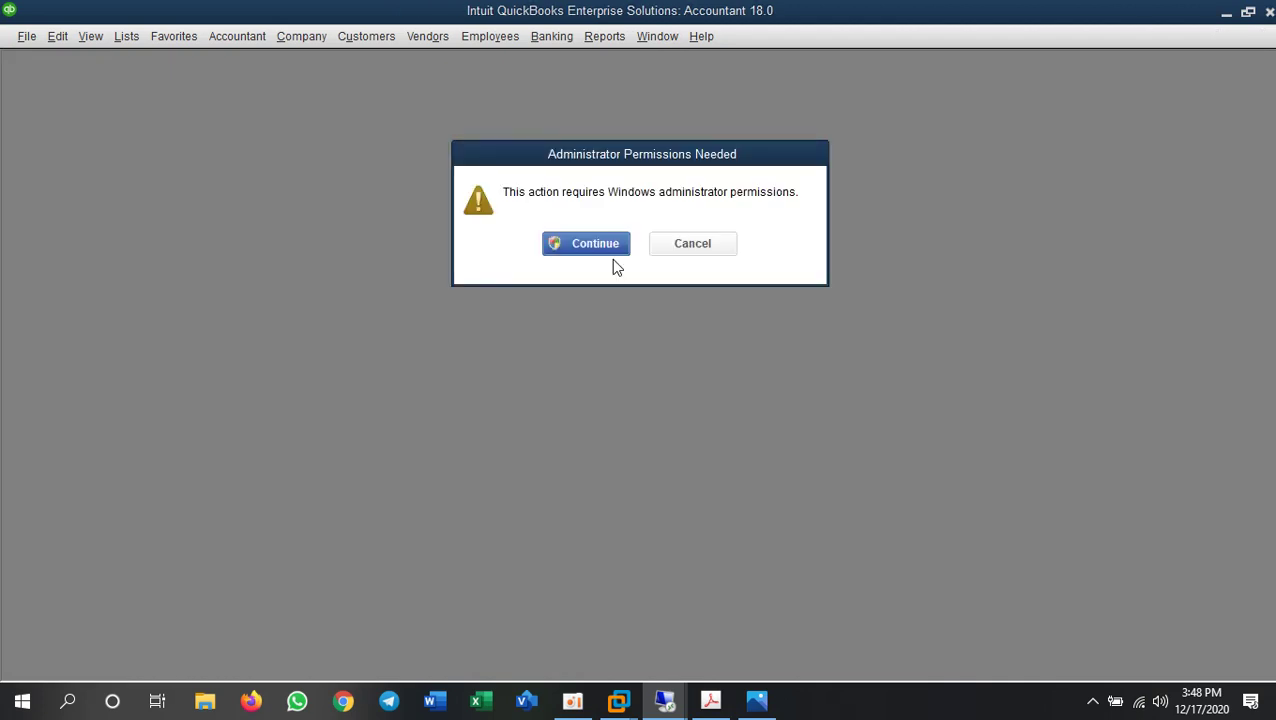
left_click(614, 243)
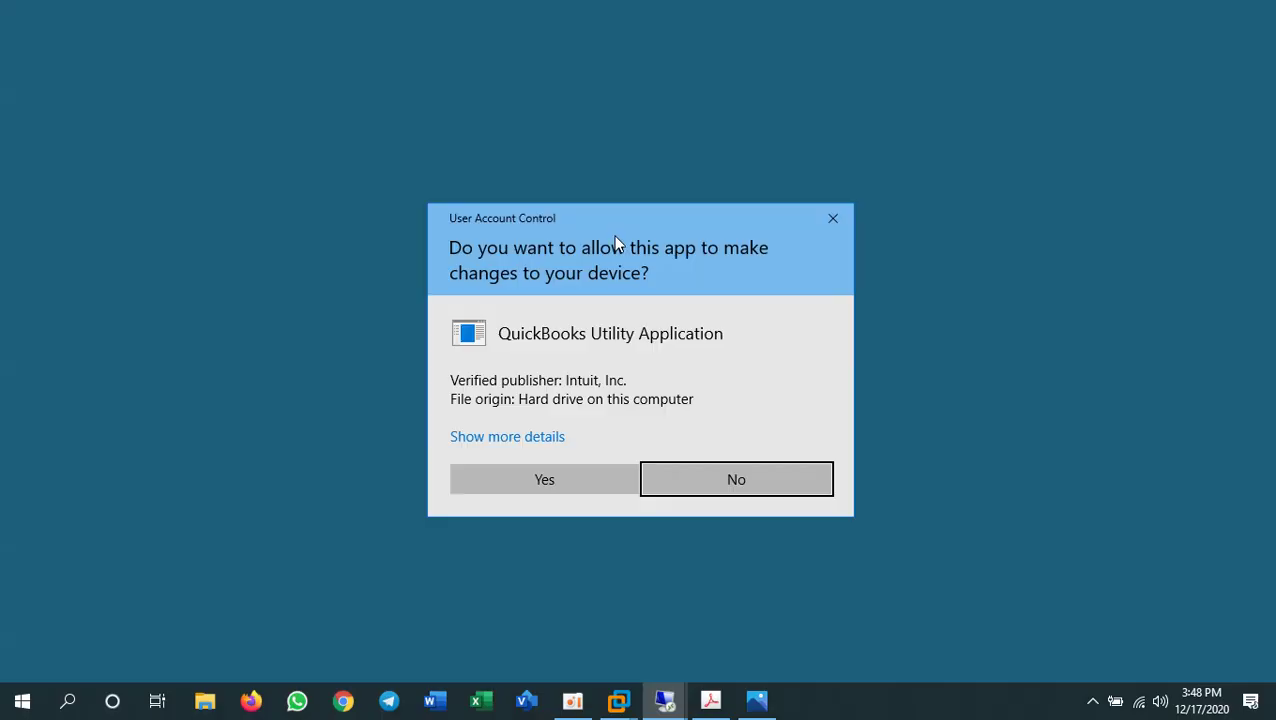
left_click(578, 476)
- Open Control Panel by searching 'cont' from the Start menu
key("super")
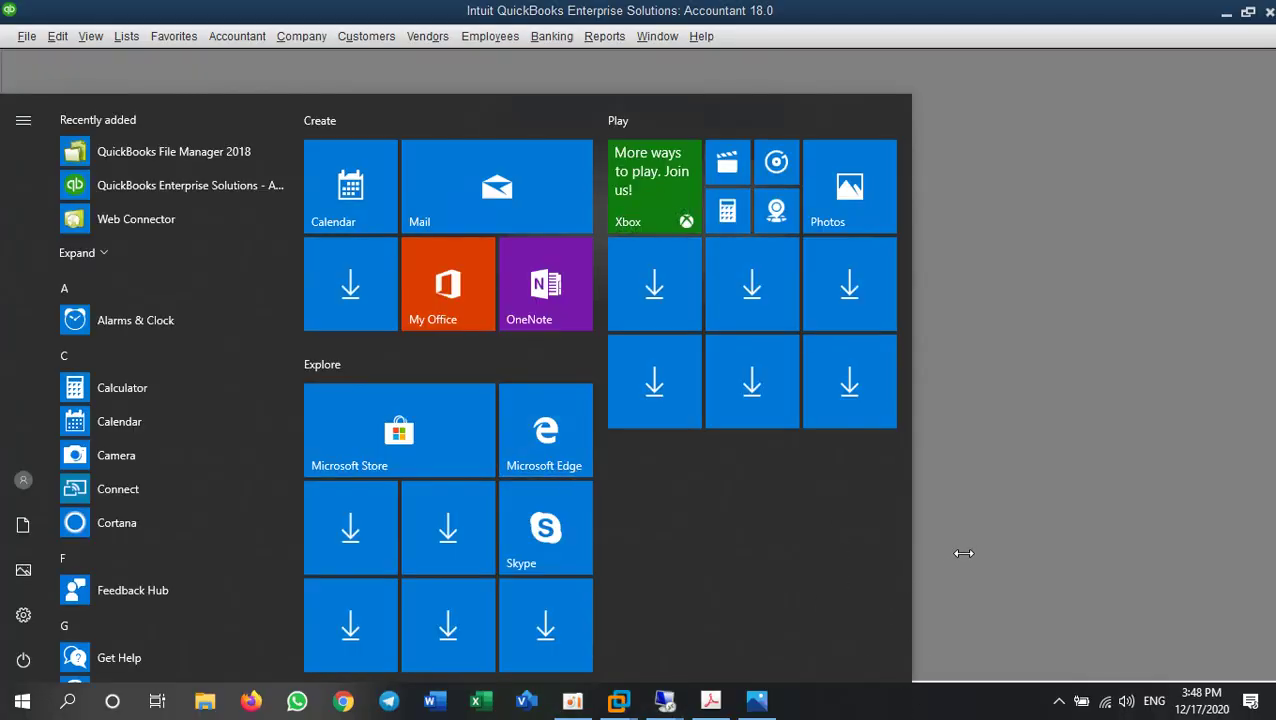
left_click(994, 513)
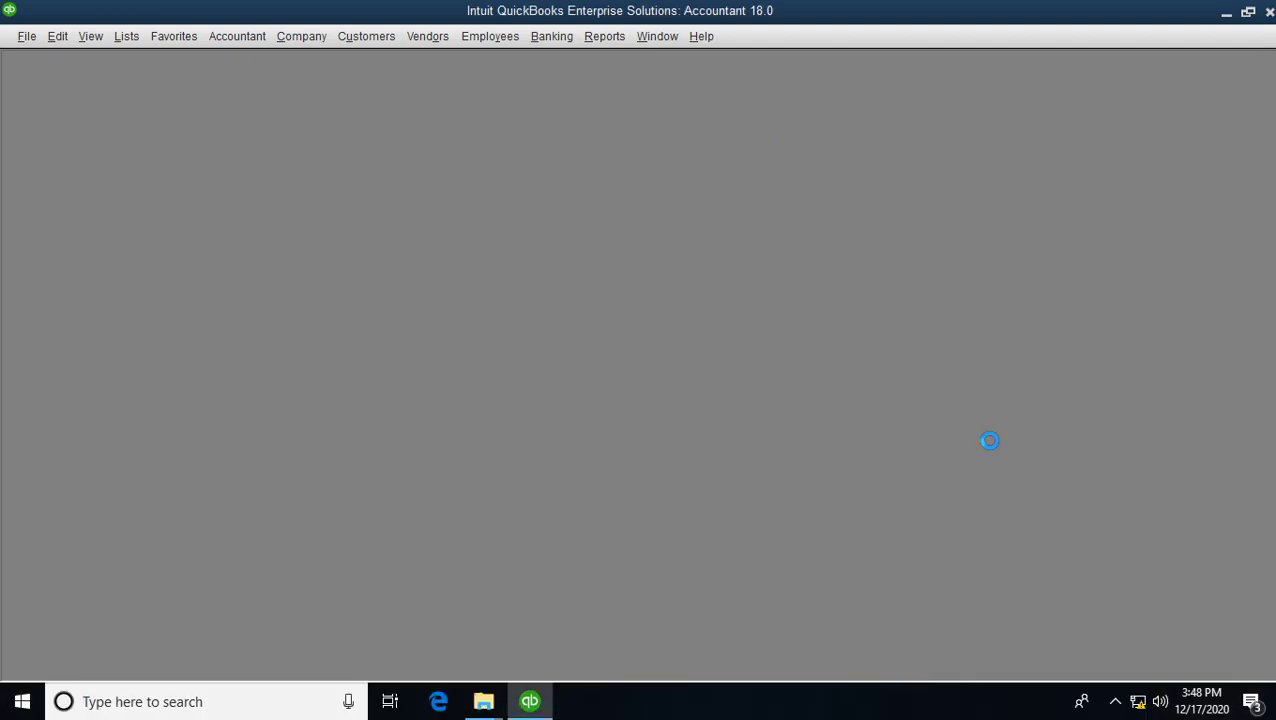
key("super")
type("cont")
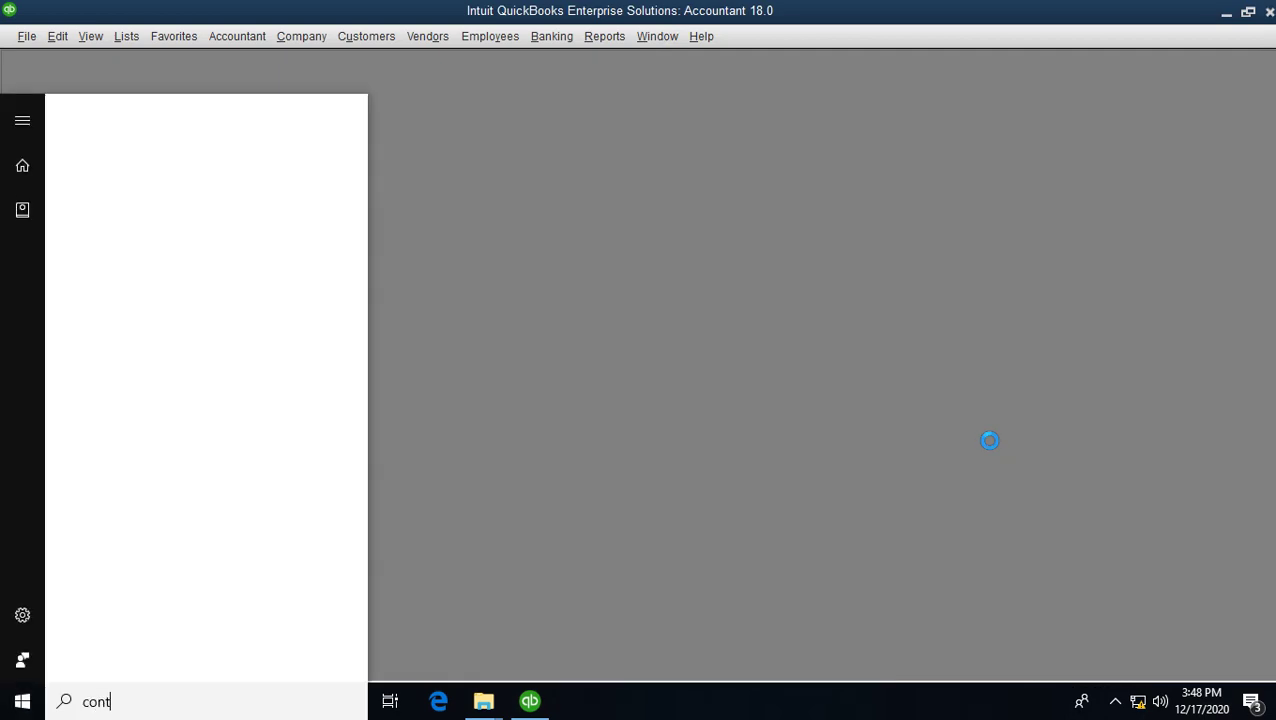
key("Return")
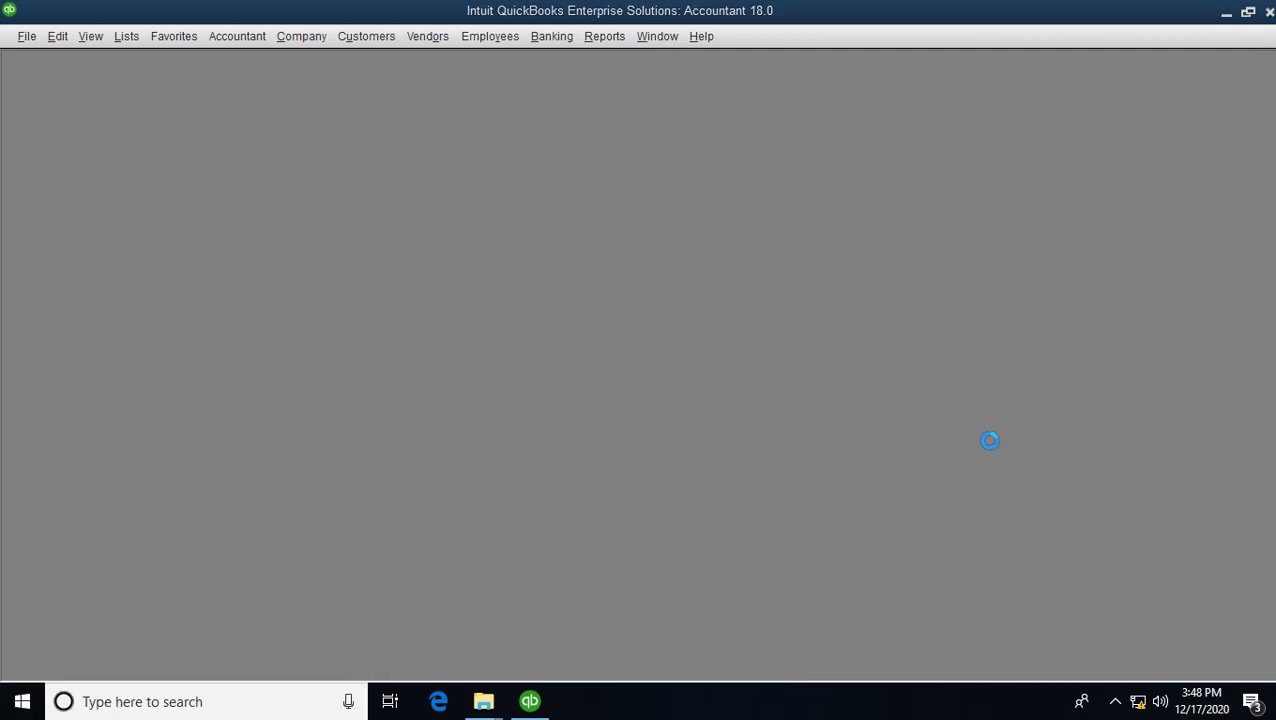
scroll(550, 433, "down", 2)
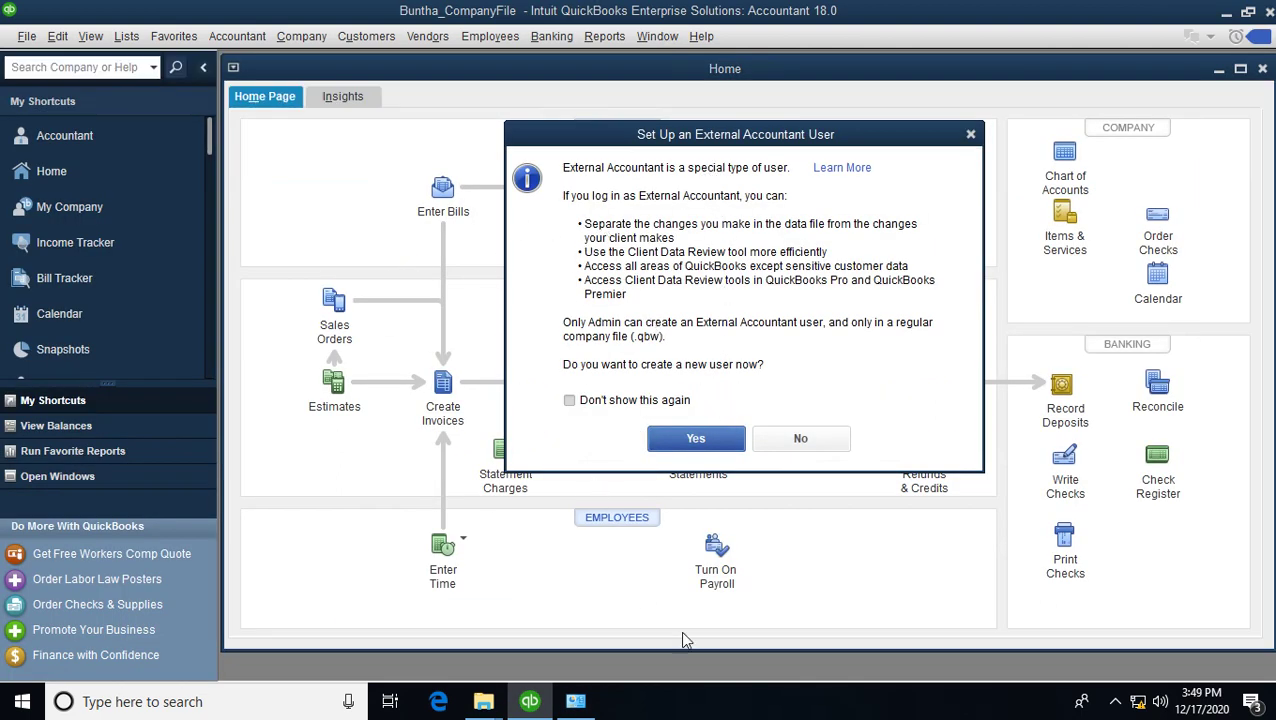
- Turn Windows Defender Firewall off for private networks, apply it, and close the window
left_click(582, 702)
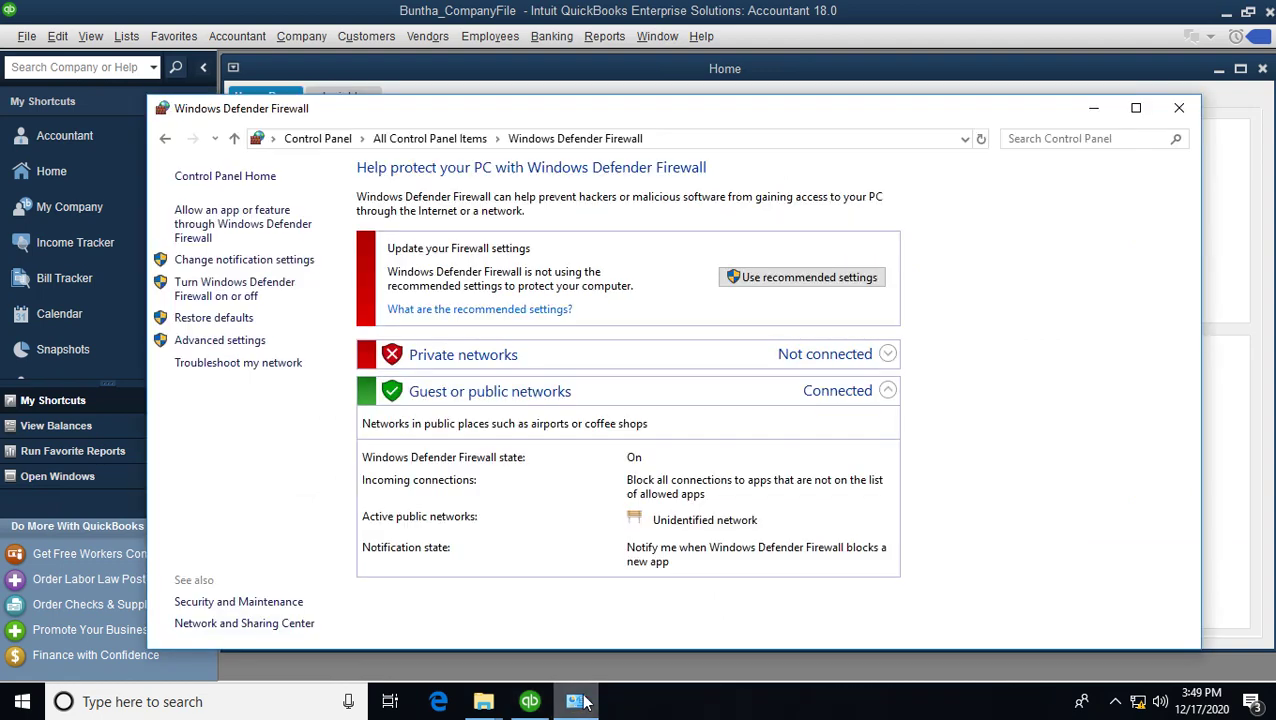
left_click(253, 287)
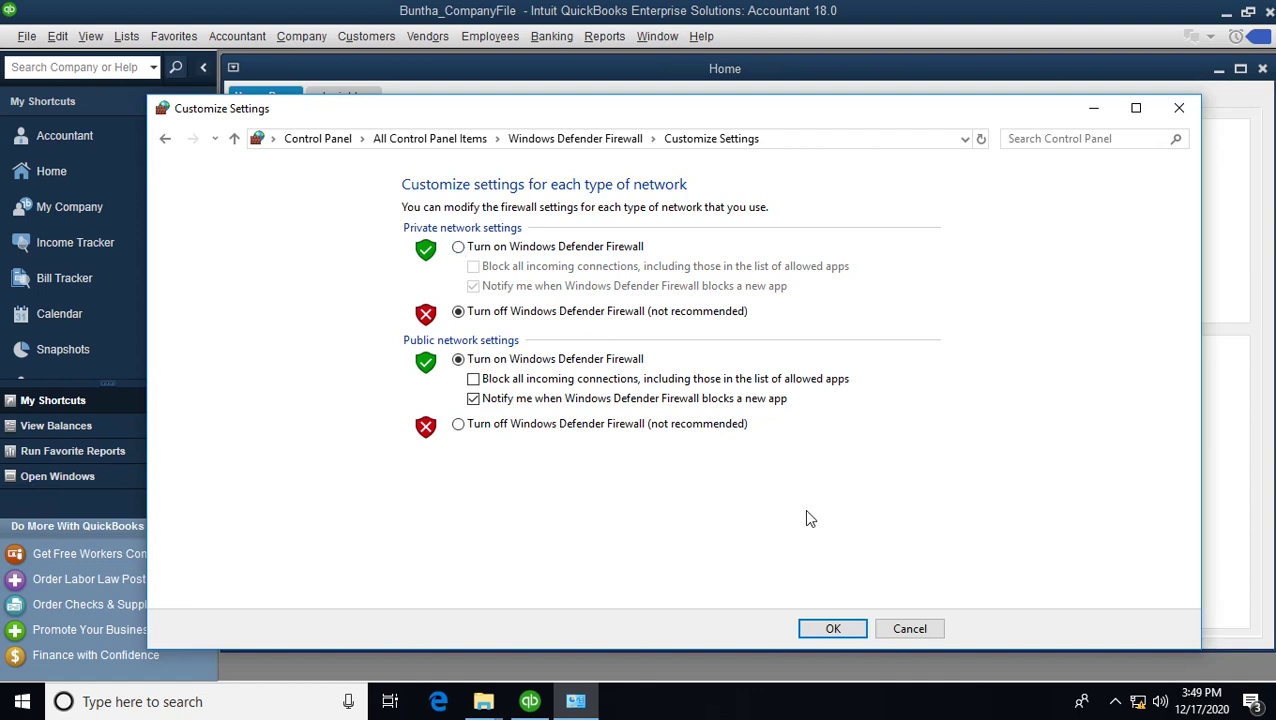
left_click(848, 628)
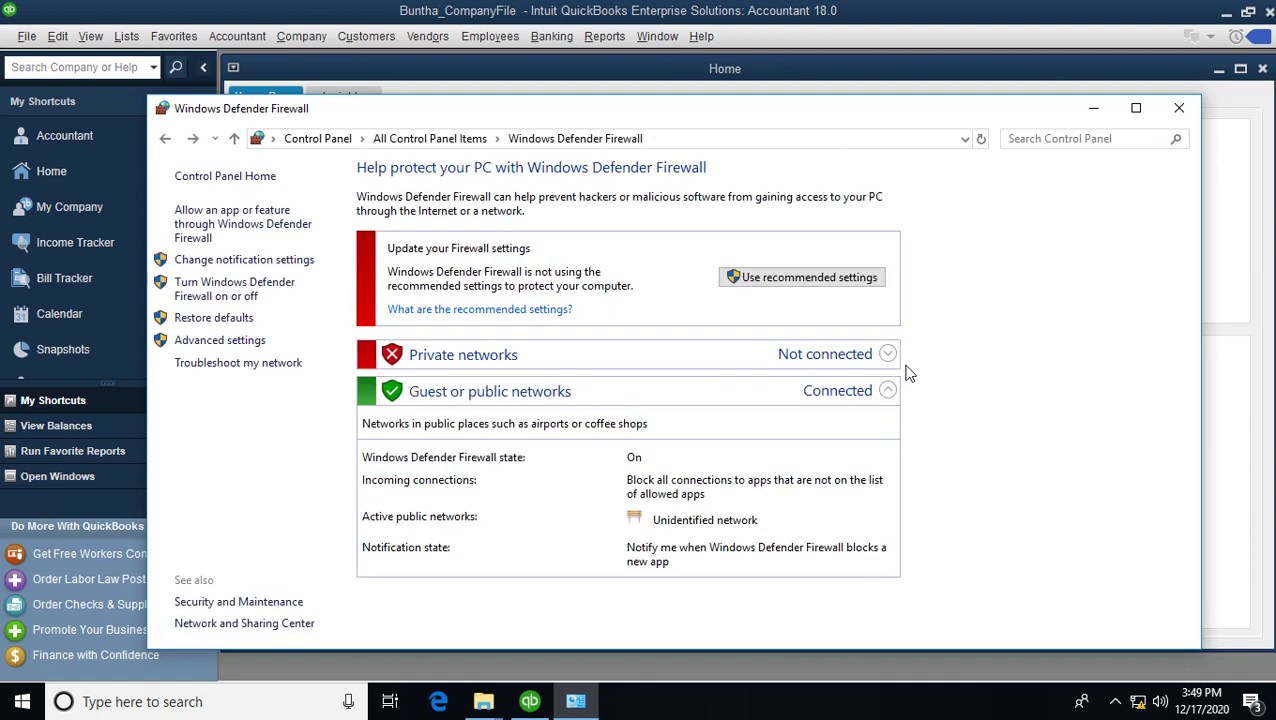
left_click(1178, 110)
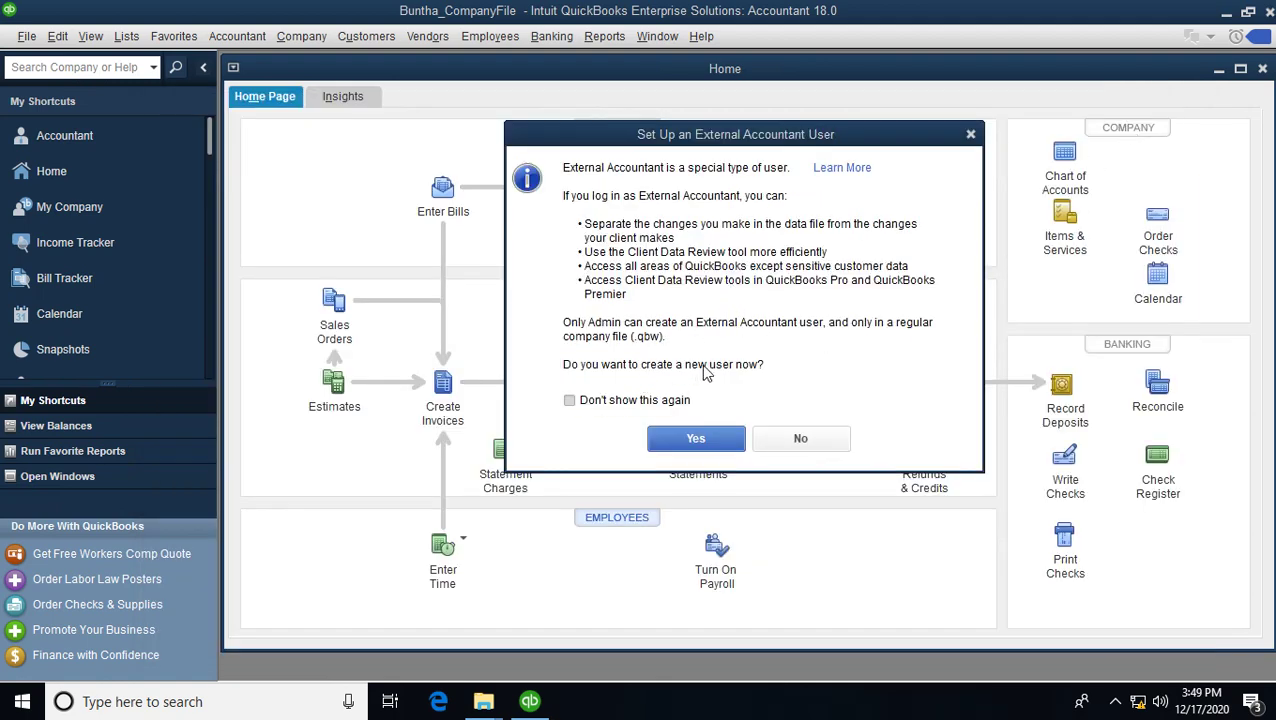
- Decline the External Accountant user, then exit QuickBooks and close the Accountant Center
left_click(802, 440)
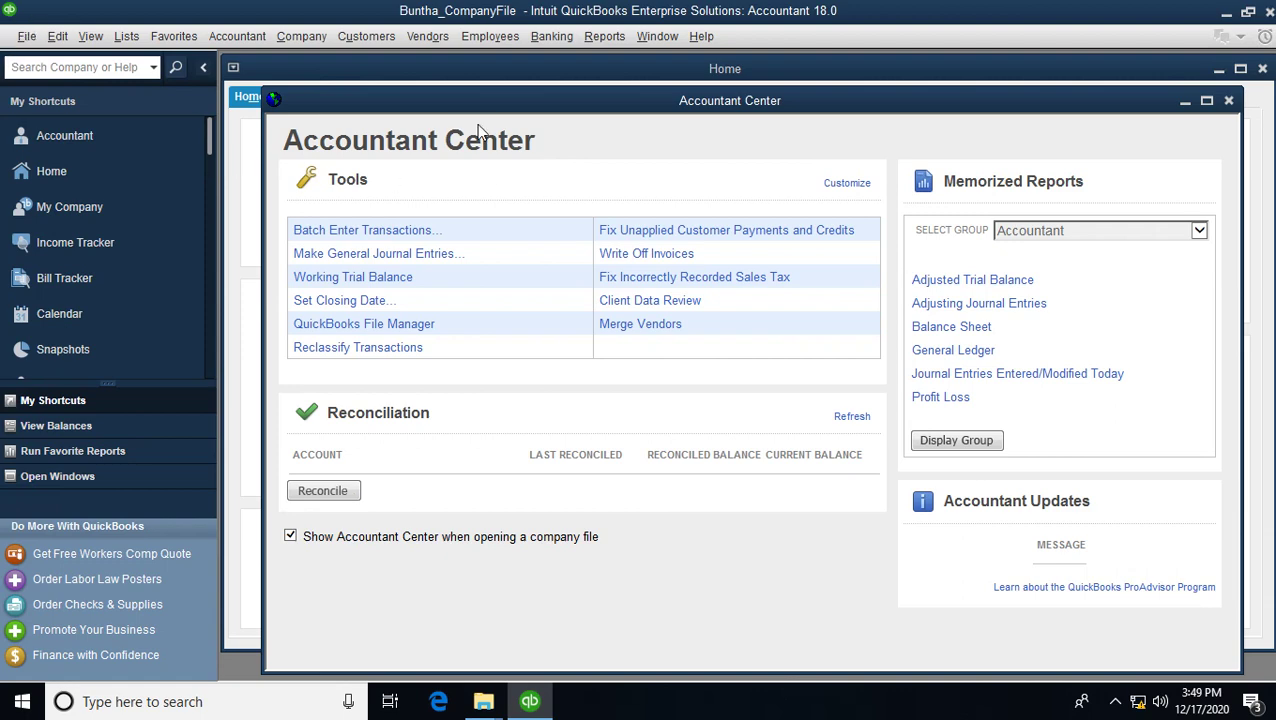
left_click(1269, 14)
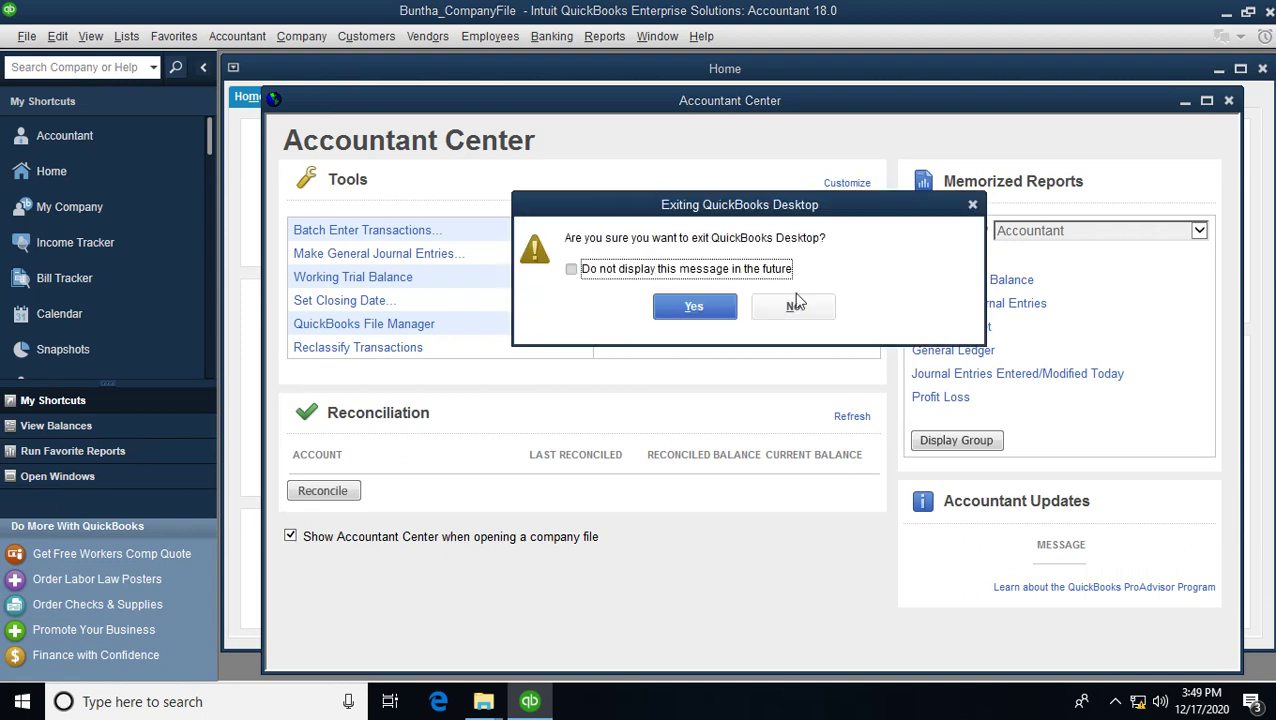
left_click(696, 305)
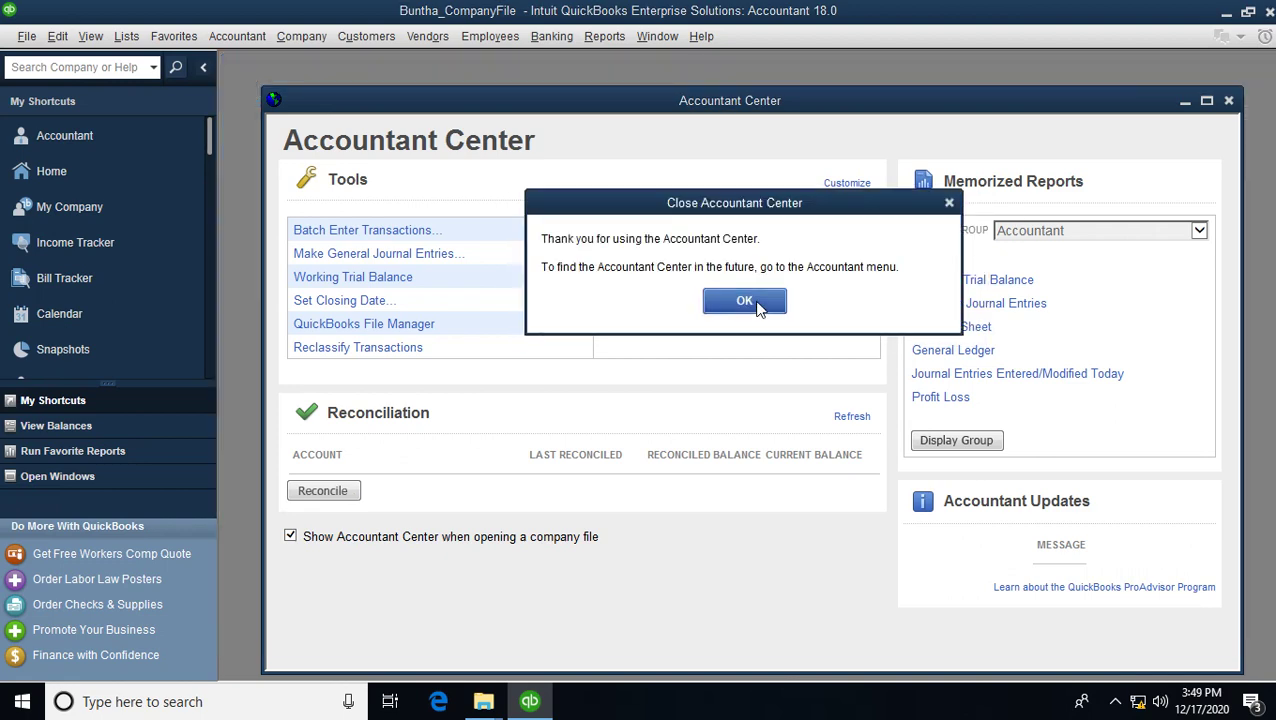
left_click(757, 306)
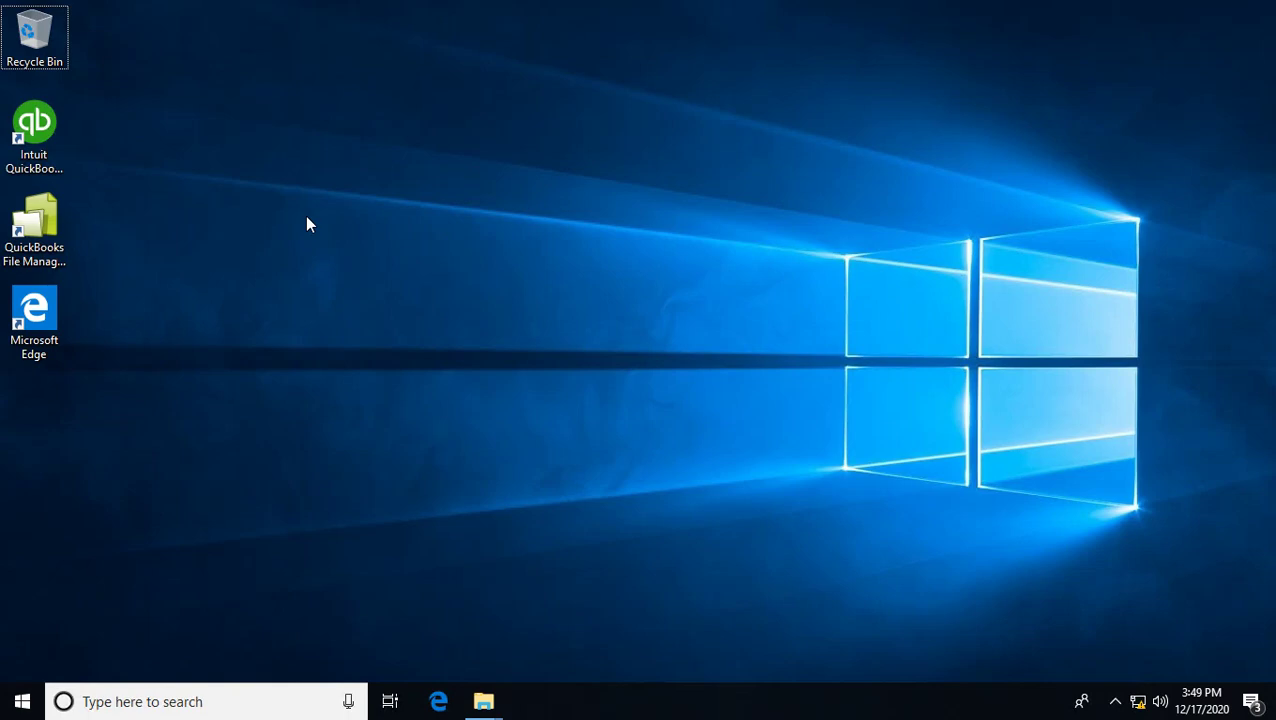
- Restart the server from the Start menu despite open apps and acknowledge the ended session
left_click(22, 705)
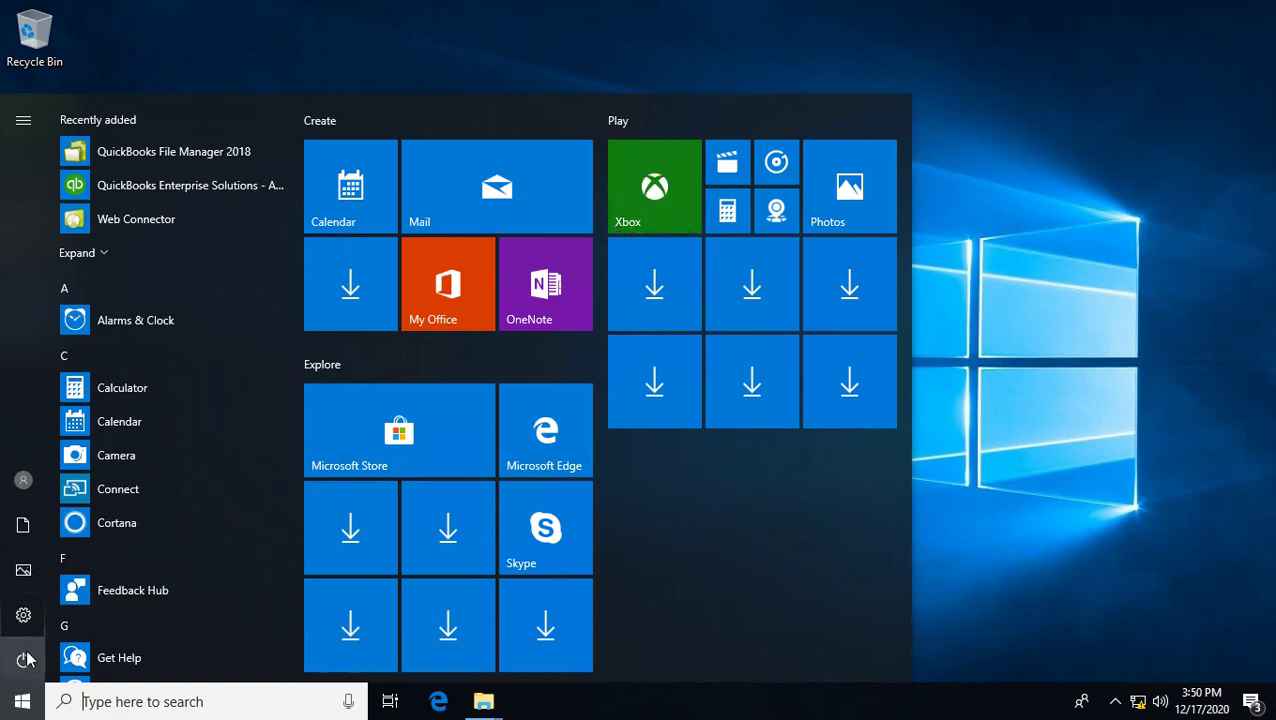
left_click(25, 659)
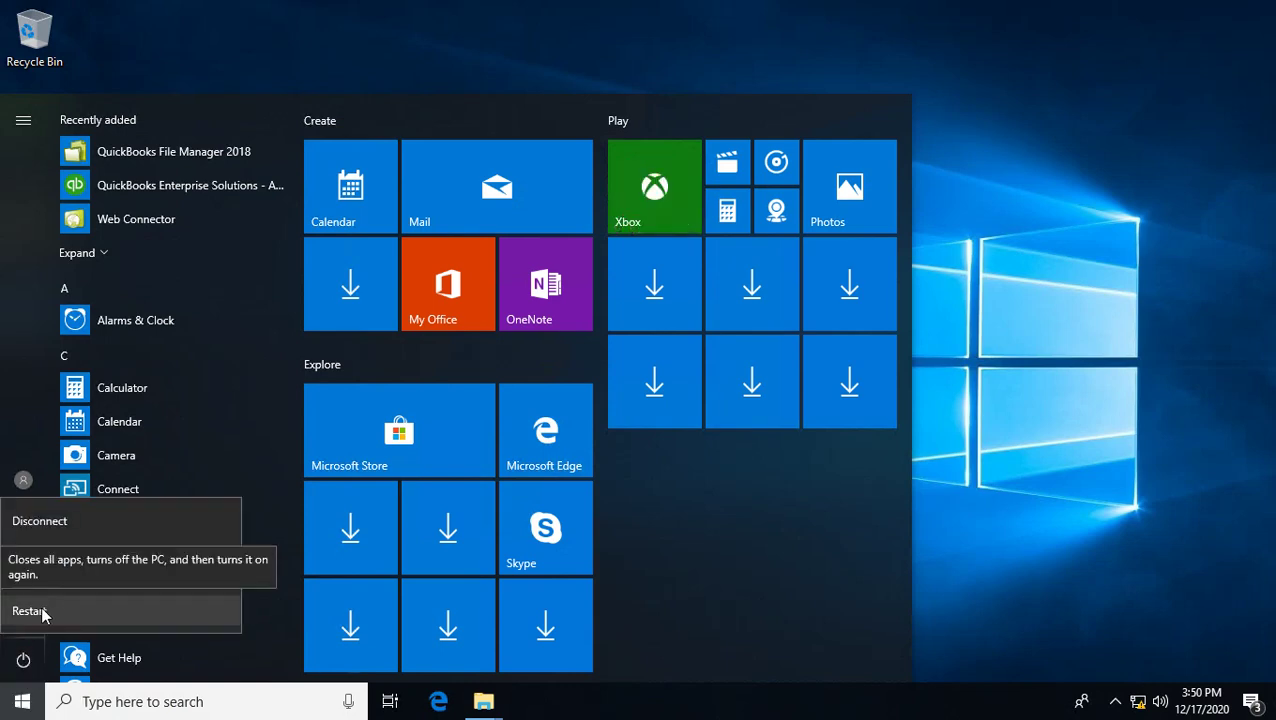
left_click(43, 612)
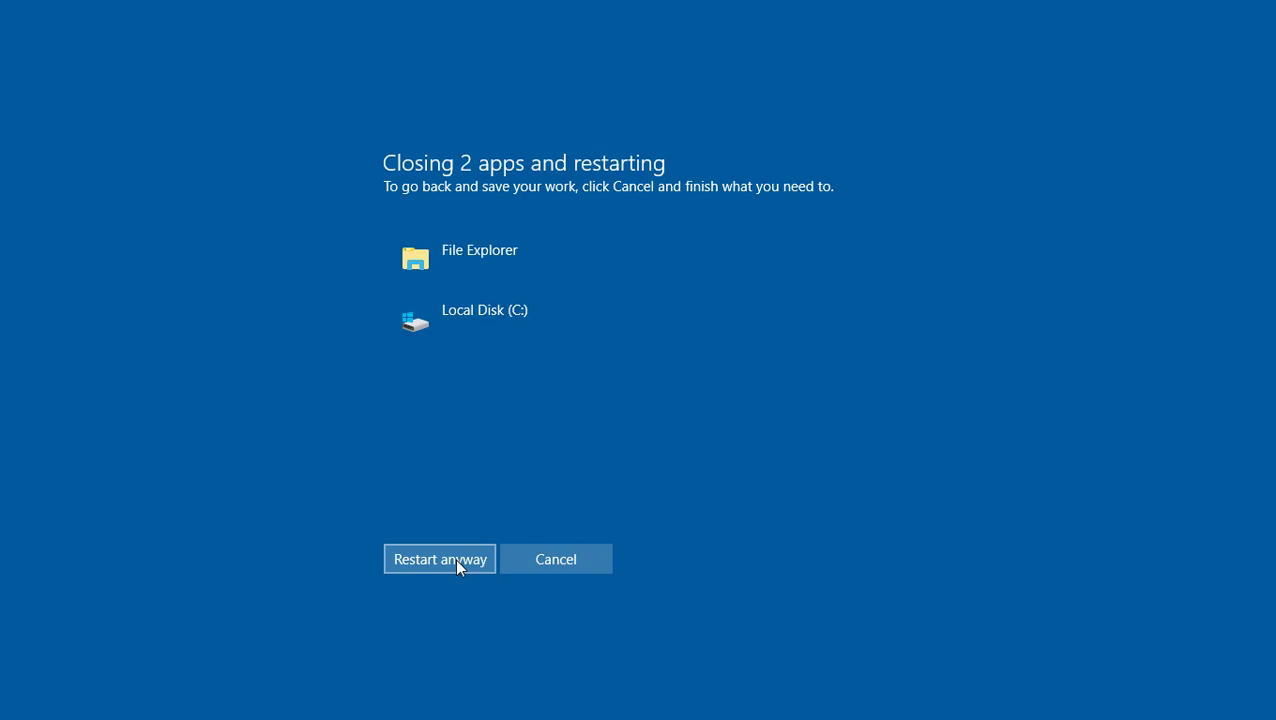
left_click(458, 562)
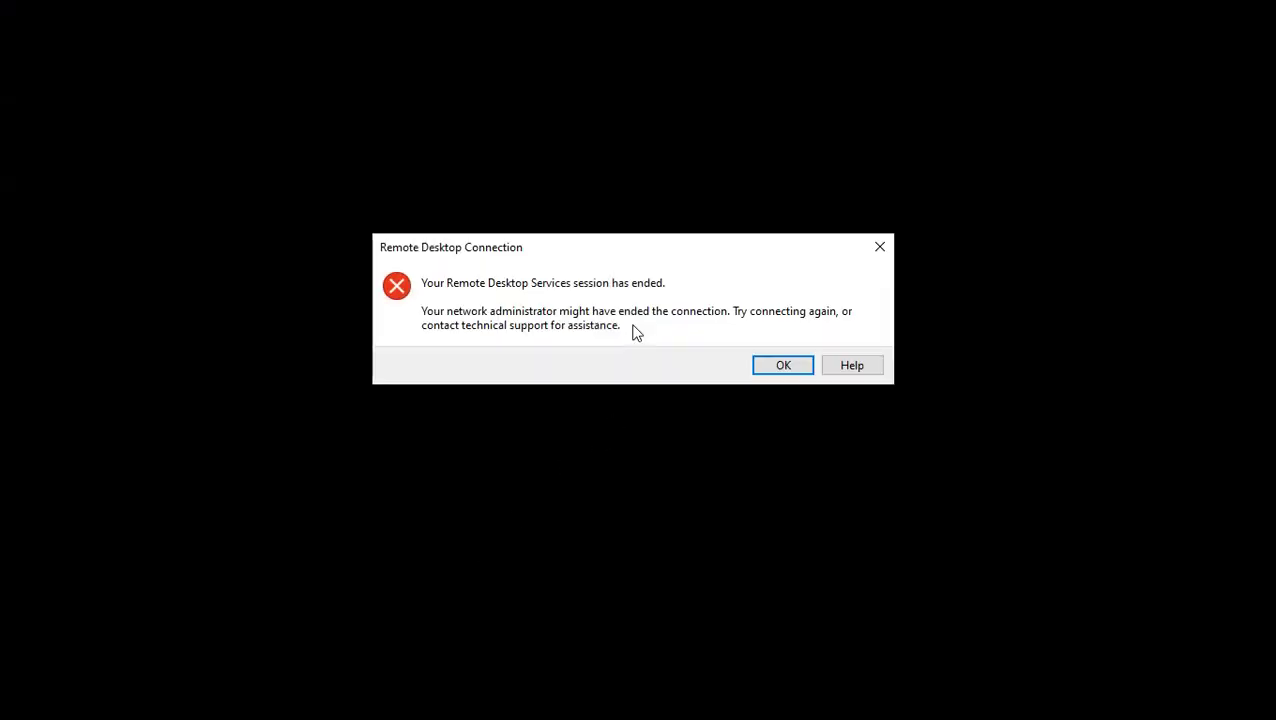
left_click(783, 362)
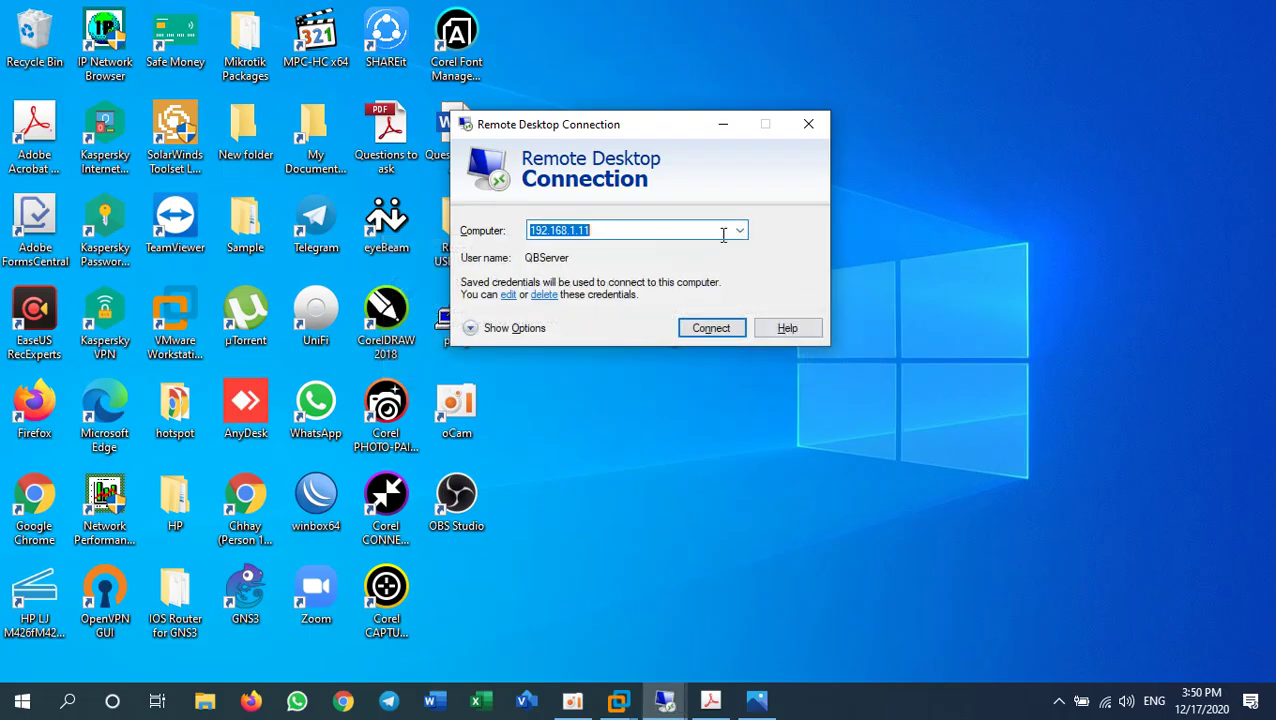
- Start a continuous ping to 192.168.1.11 from a cmd prompt
left_click(886, 715)
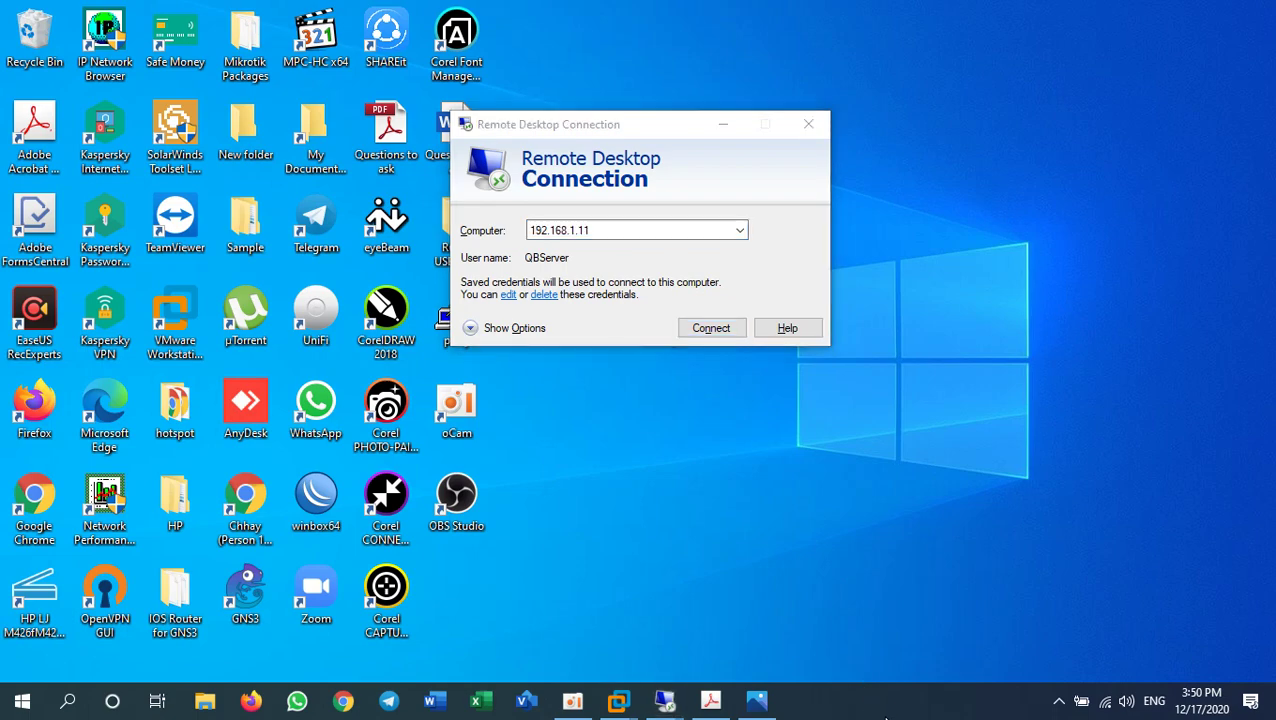
key("super+r")
type("c")
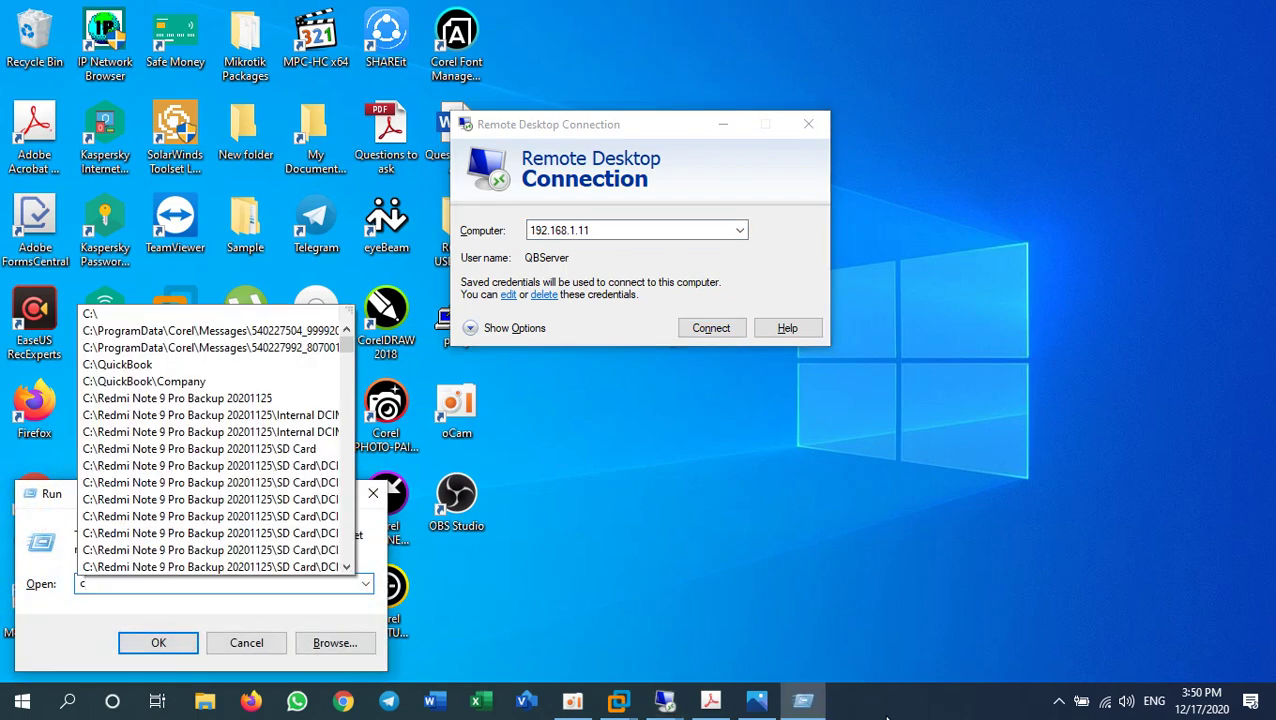
type("md")
key("Return")
type("ping 192.168.1.1")
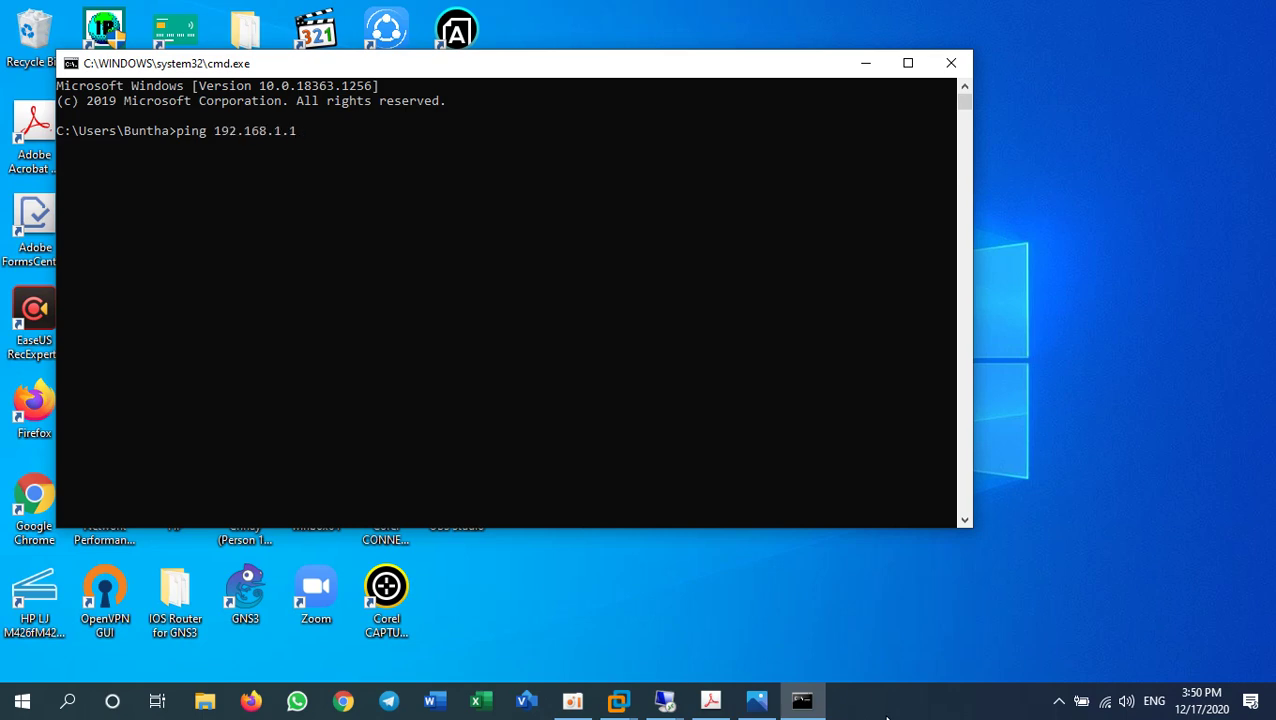
type("1 -t")
key("Return")
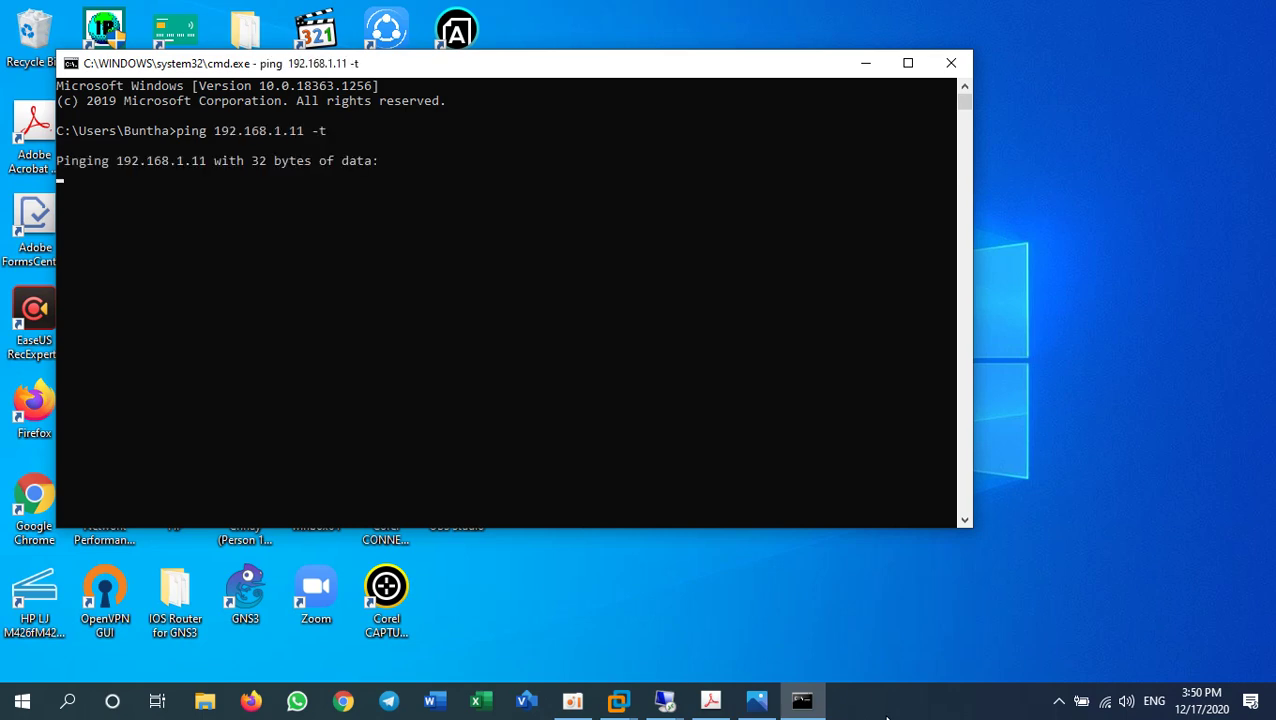
- Shrink the command window and reconnect Remote Desktop to 192.168.1.11 once replies return
left_click_drag(973, 371, 490, 371)
left_click_drag(312, 55, 1066, 452)
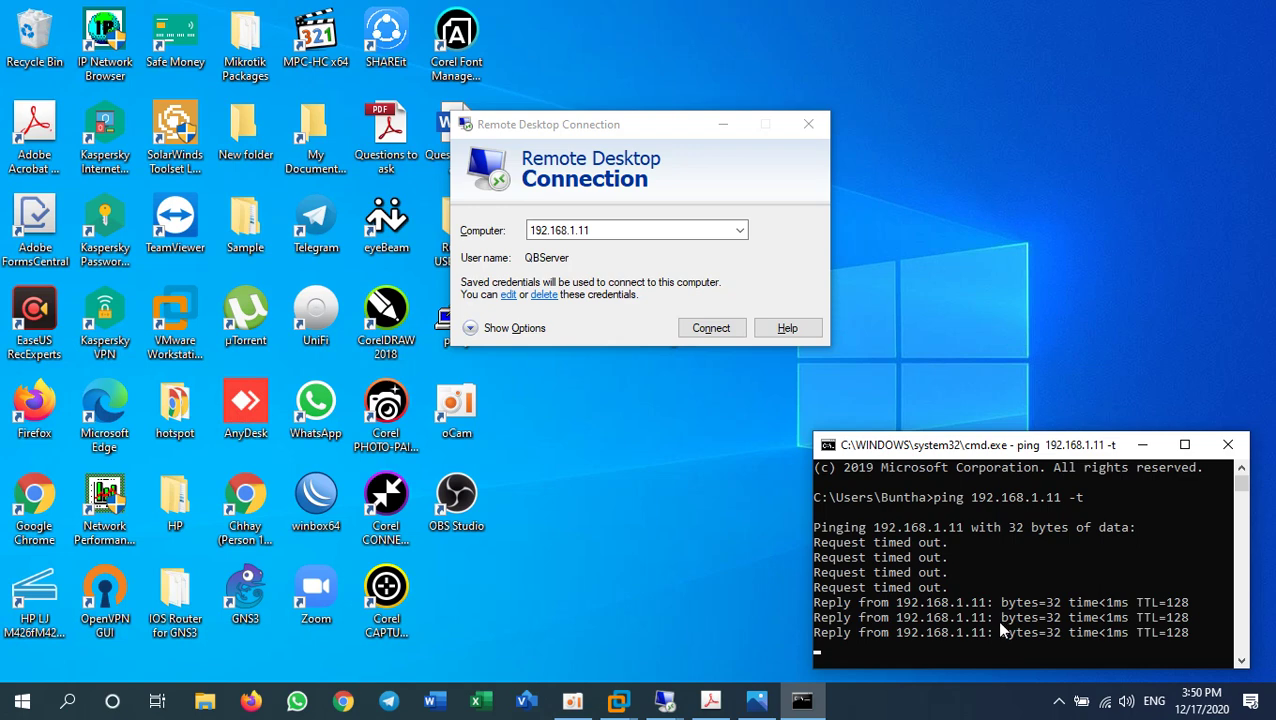
left_click(707, 328)
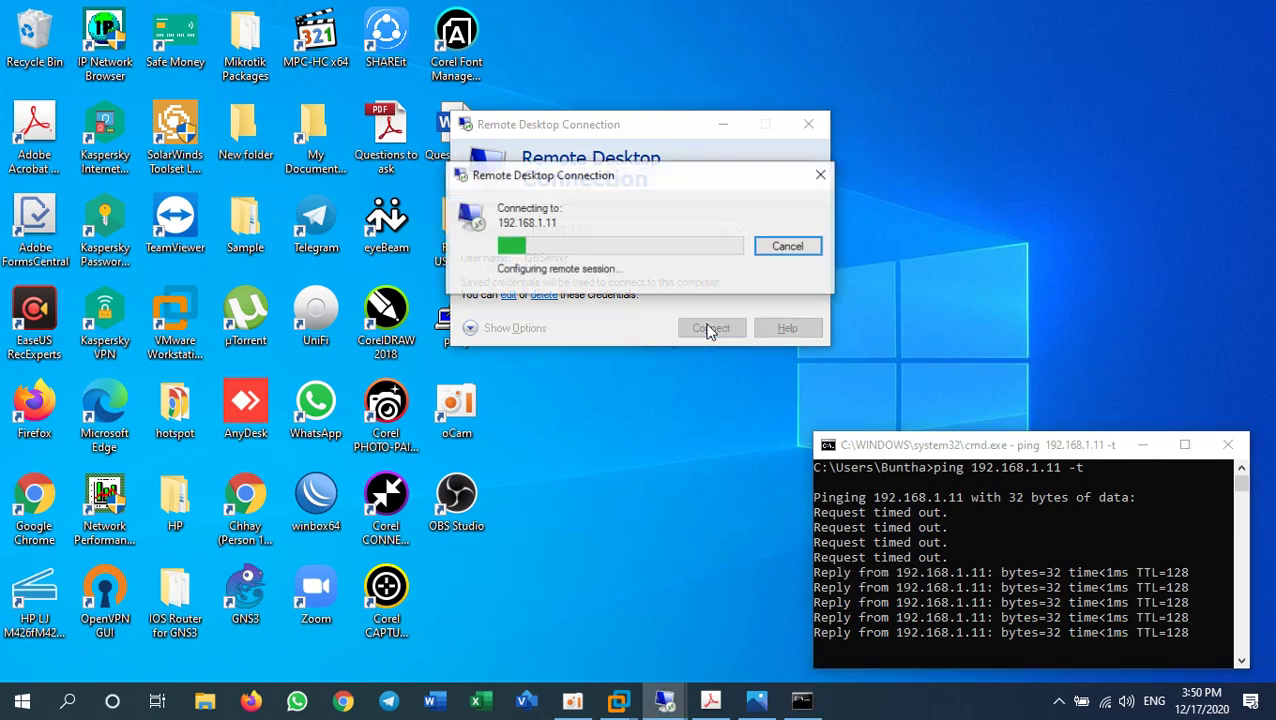
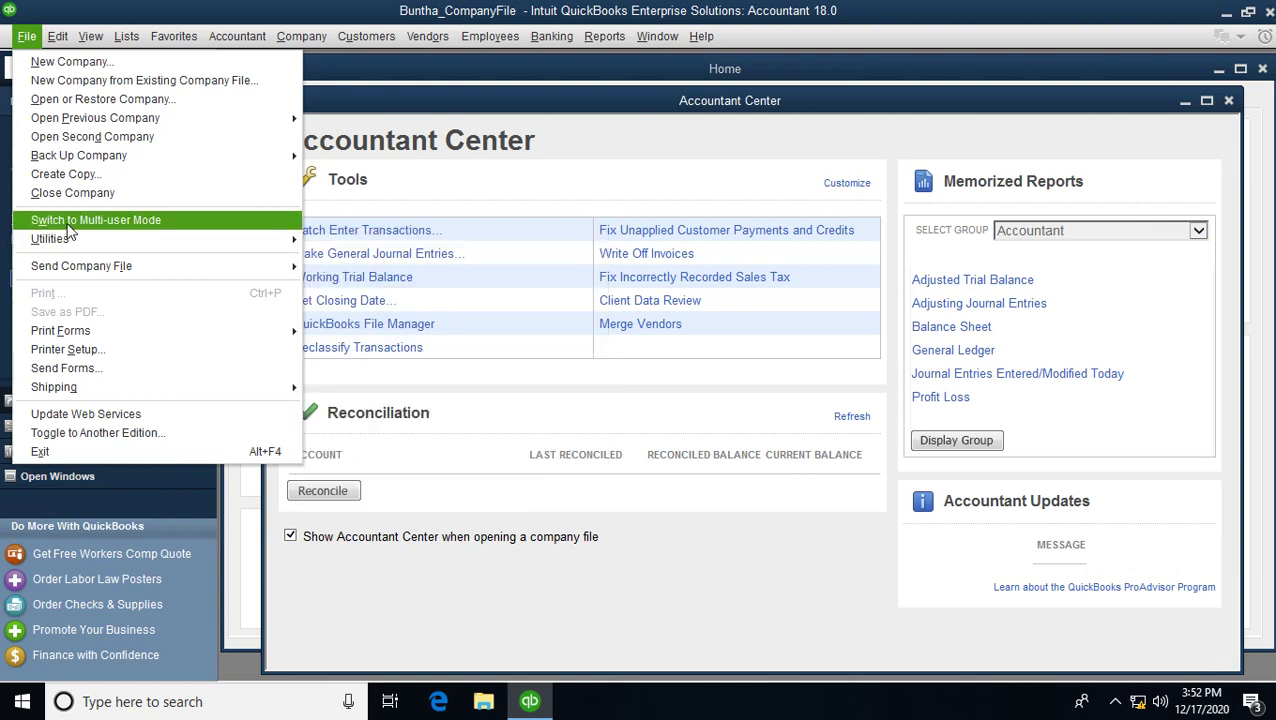
- Switch the company file to multi-user mode, approving the hosting setup and the UAC prompt
left_click(148, 222)
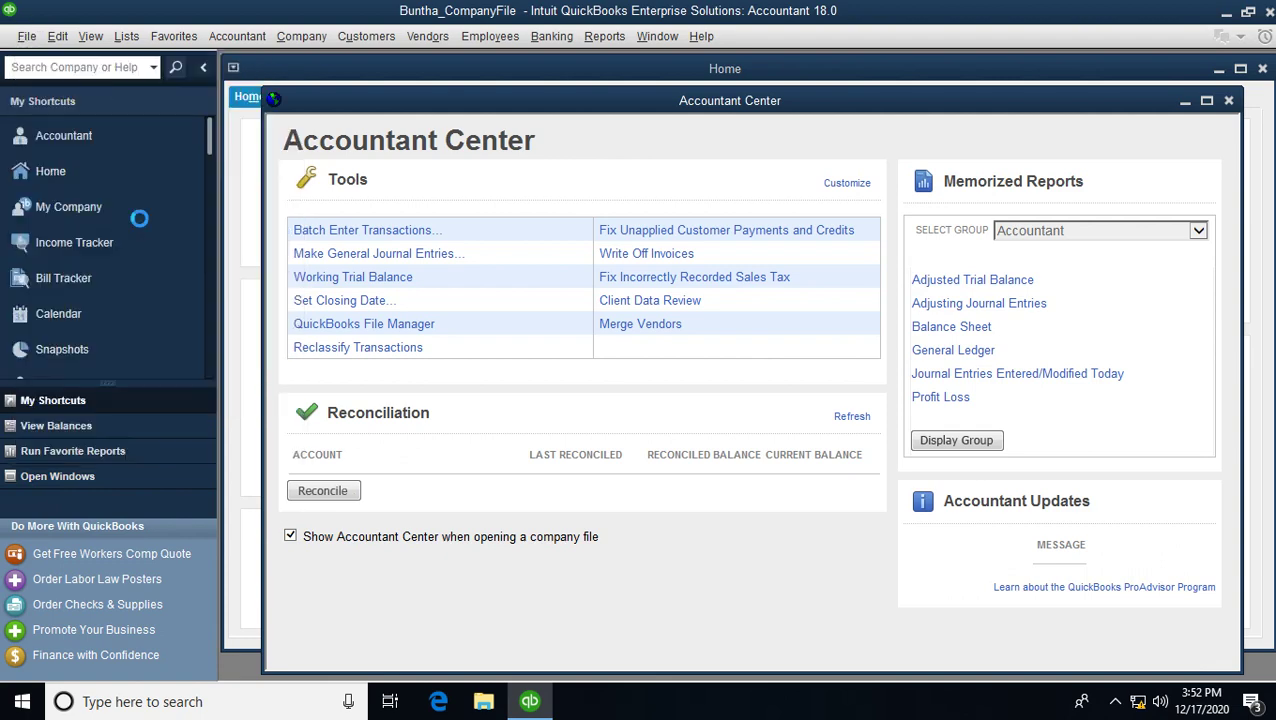
left_click(568, 244)
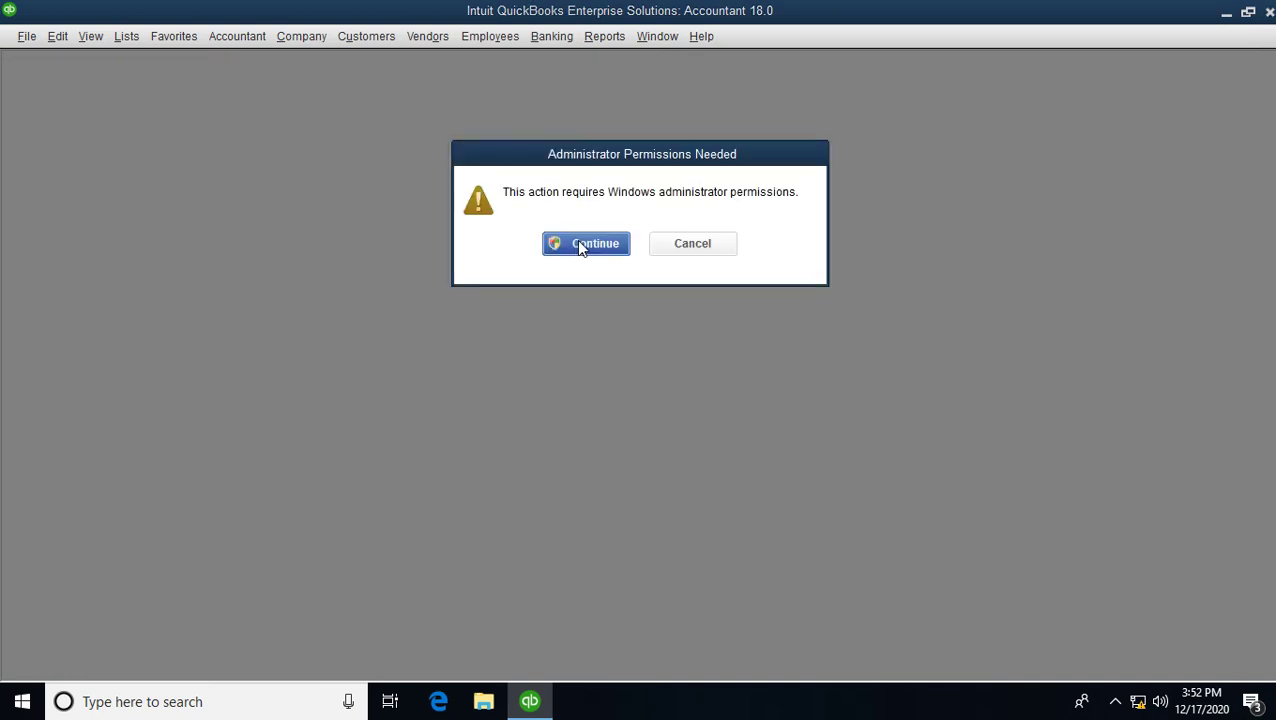
left_click(587, 245)
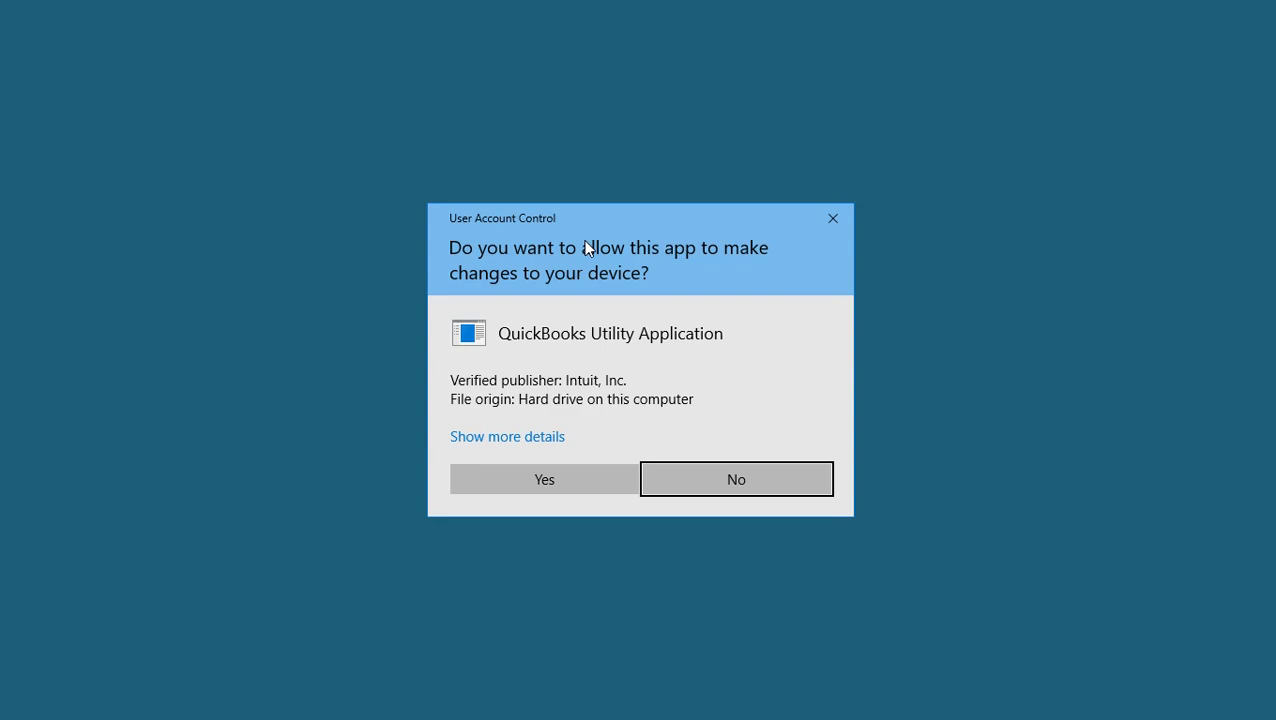
left_click(575, 479)
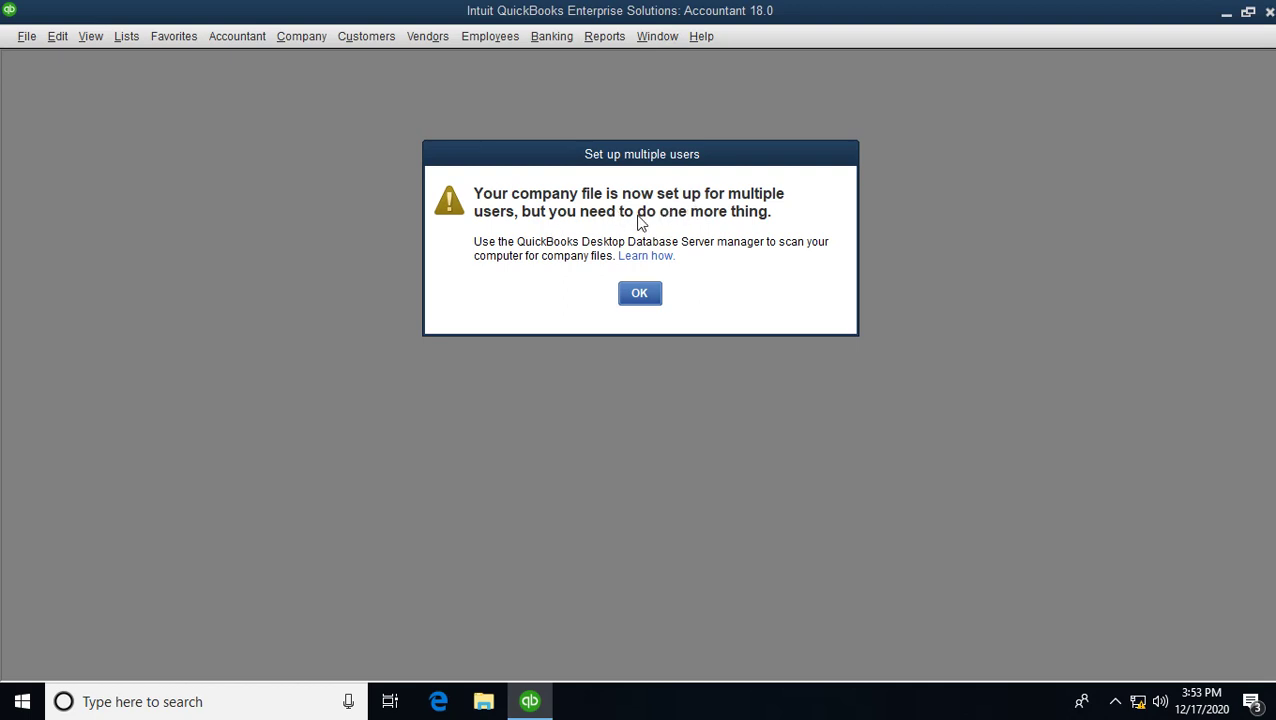
left_click(654, 298)
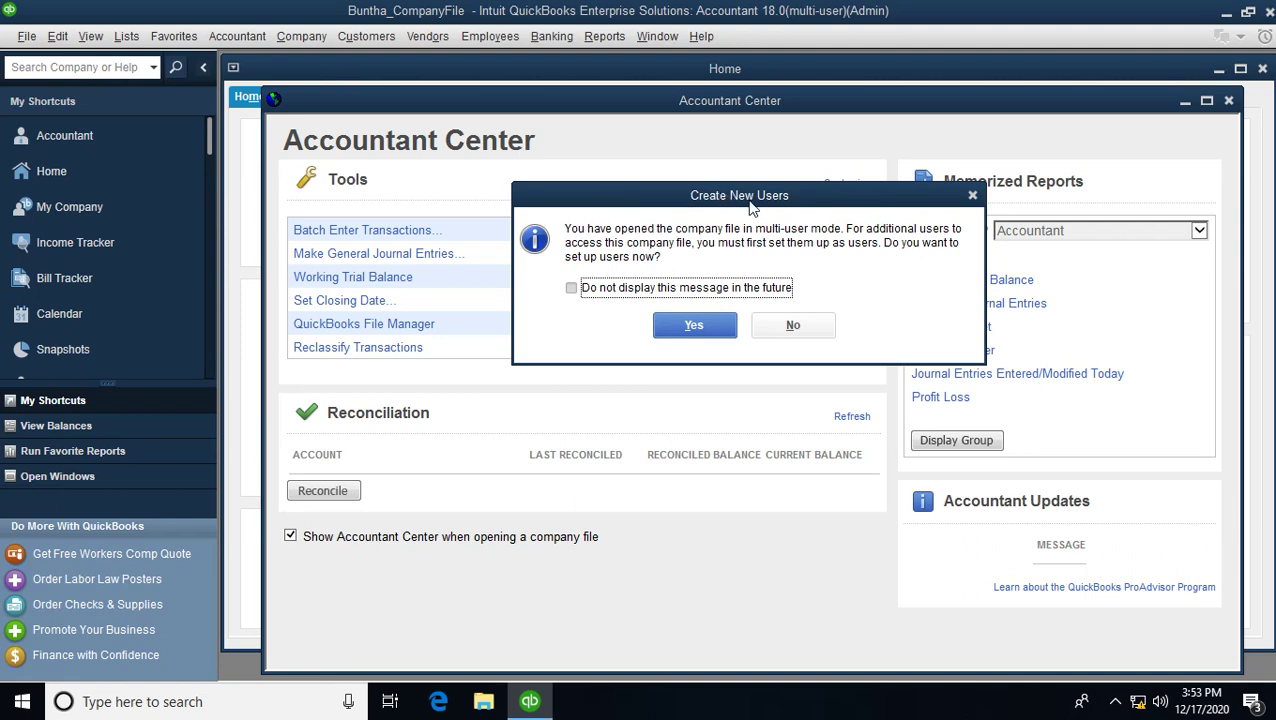
- Start a new user named User01 and enter its password twice
left_click(695, 327)
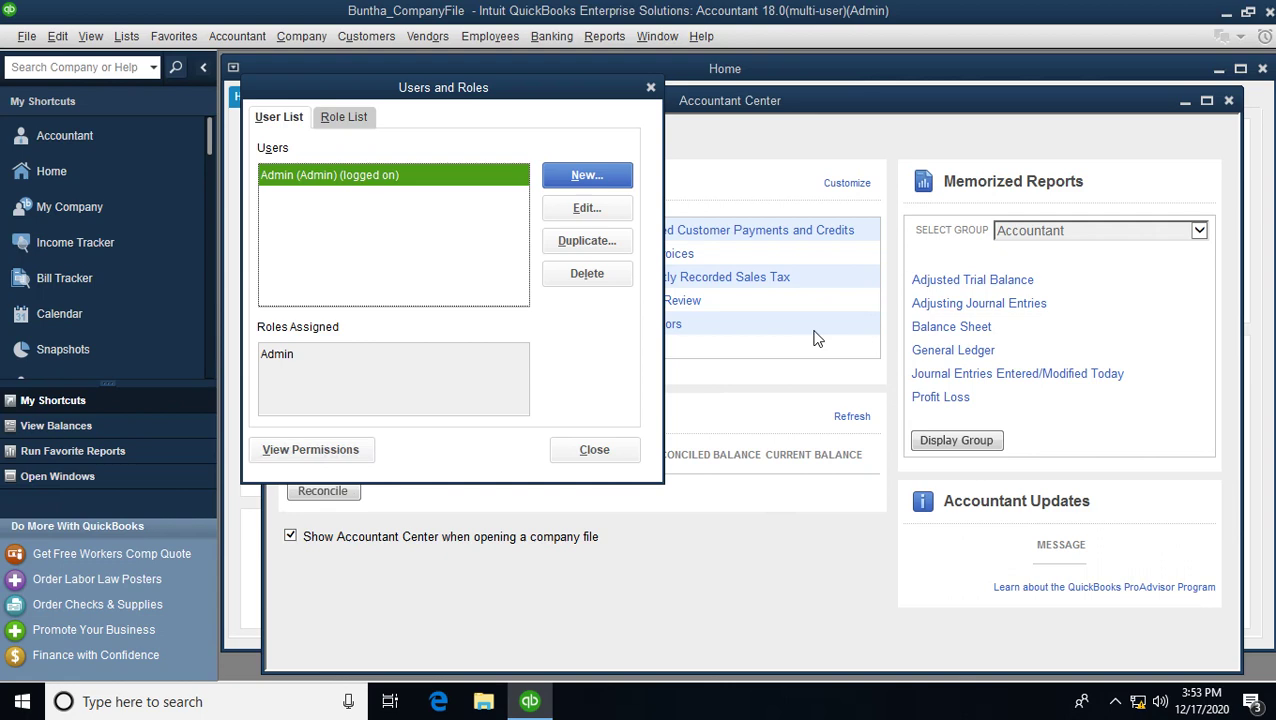
left_click(576, 176)
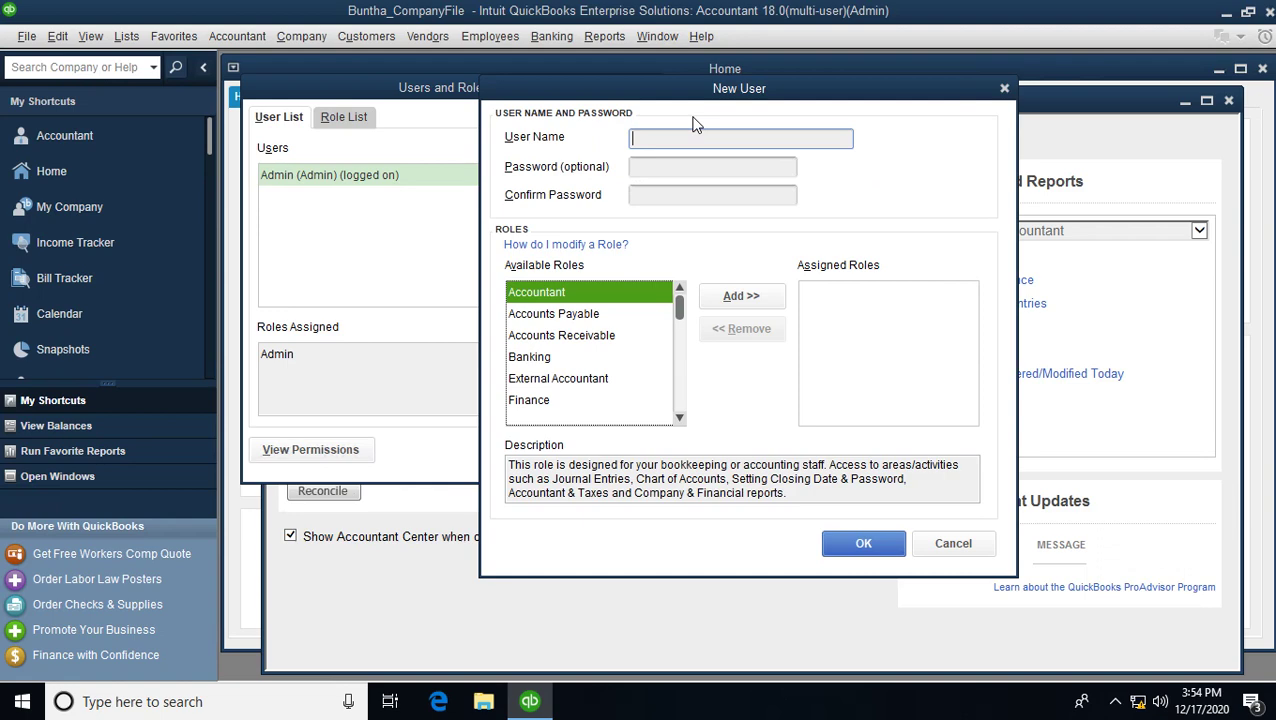
type("User01")
key("Tab")
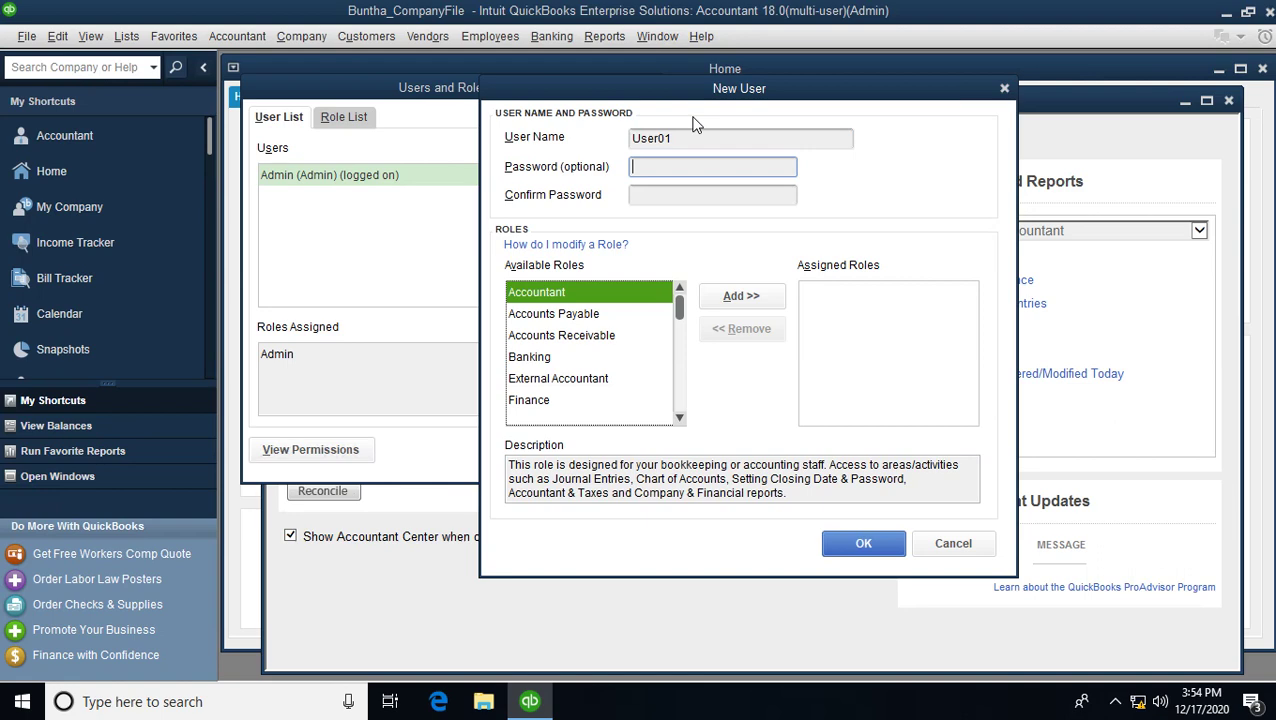
type("12345678")
key("Tab")
type("1234")
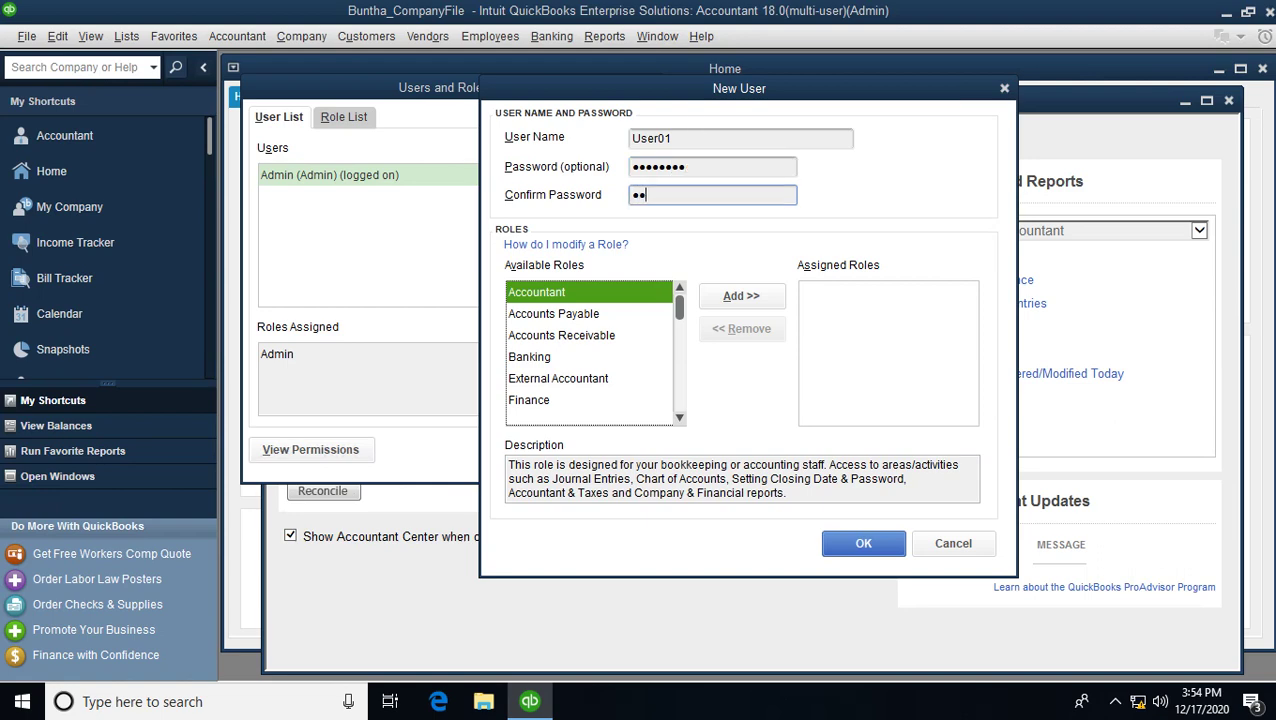
type("5678")
- Assign every available role to User01 and save the user
left_click(541, 316)
left_click(548, 292)
left_click(730, 296)
triple_click(730, 296)
double_click(730, 296)
double_click(730, 296)
double_click(730, 296)
double_click(730, 296)
double_click(730, 296)
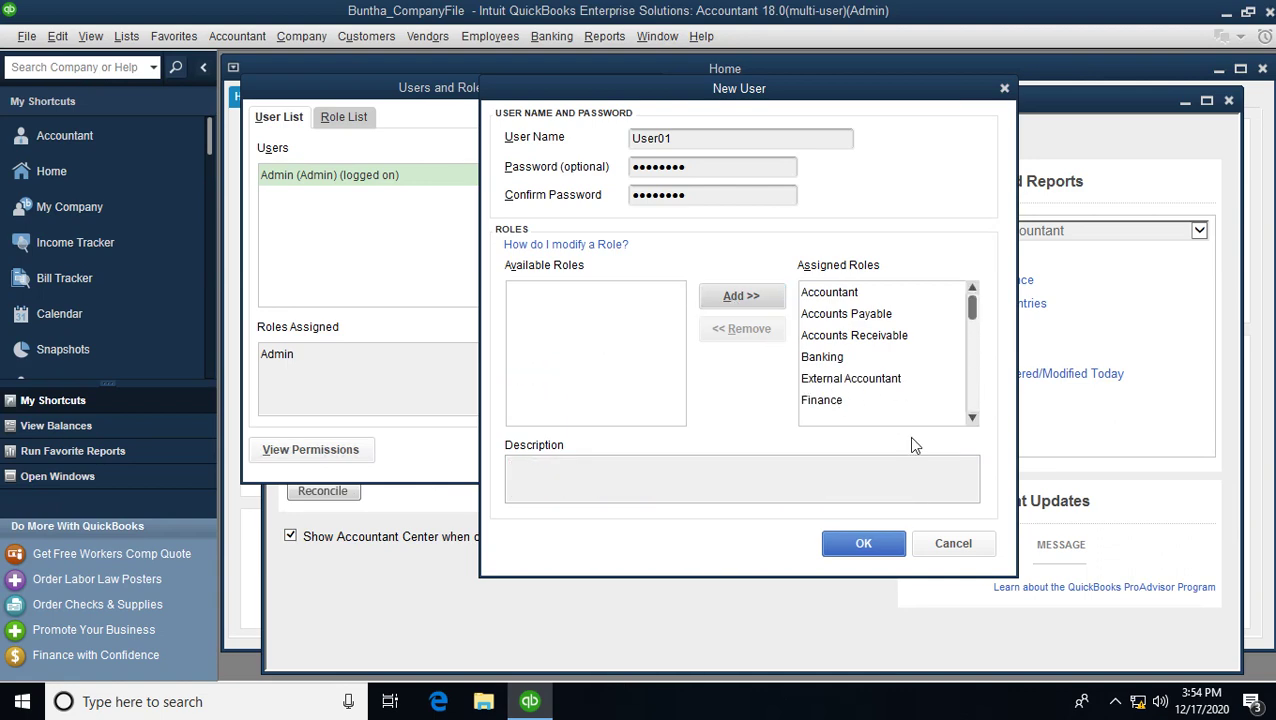
left_click(849, 546)
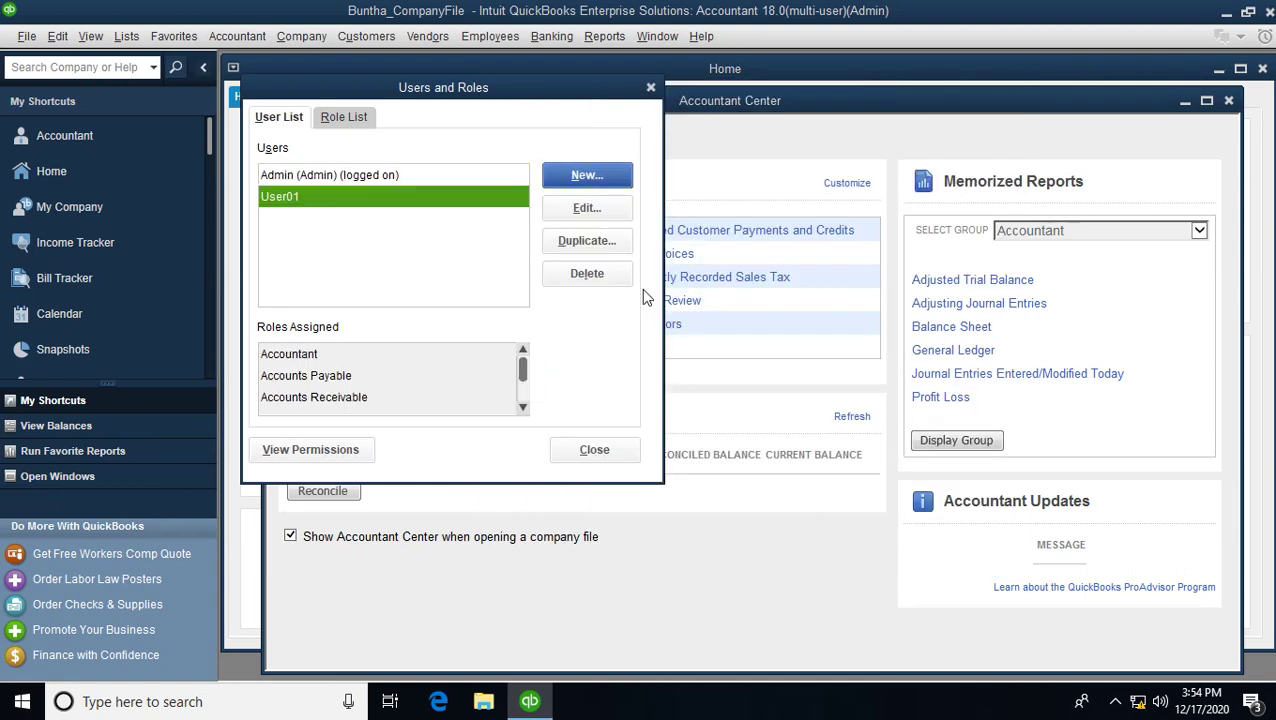
- Create a second user named User02 and enter its password twice
left_click(612, 180)
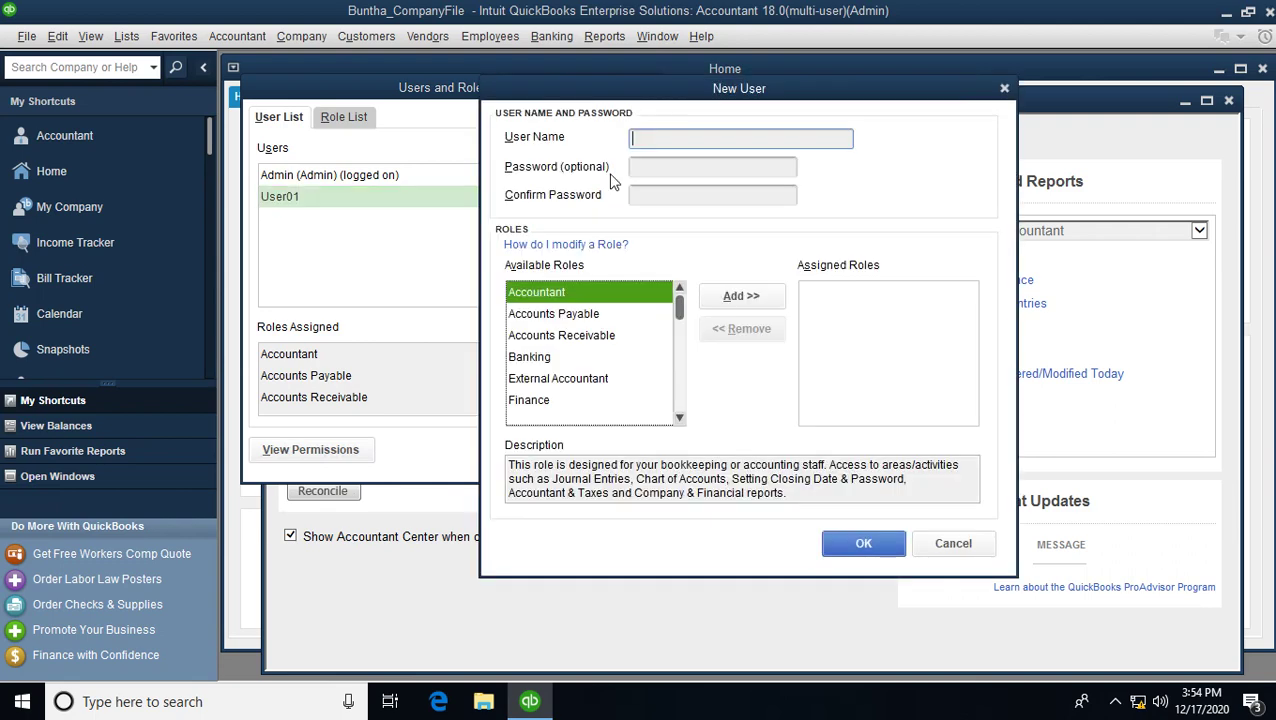
type("User02")
key("Tab")
type("1234")
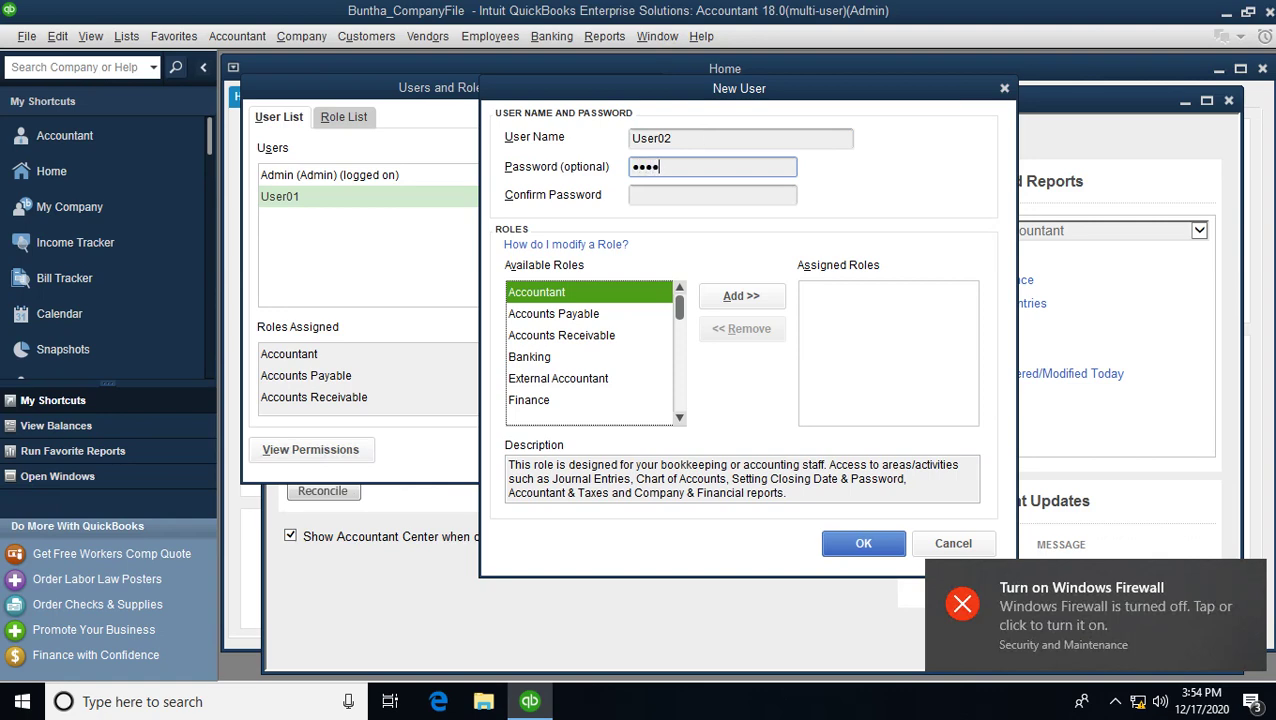
type("5678")
key("Tab")
type("12345678")
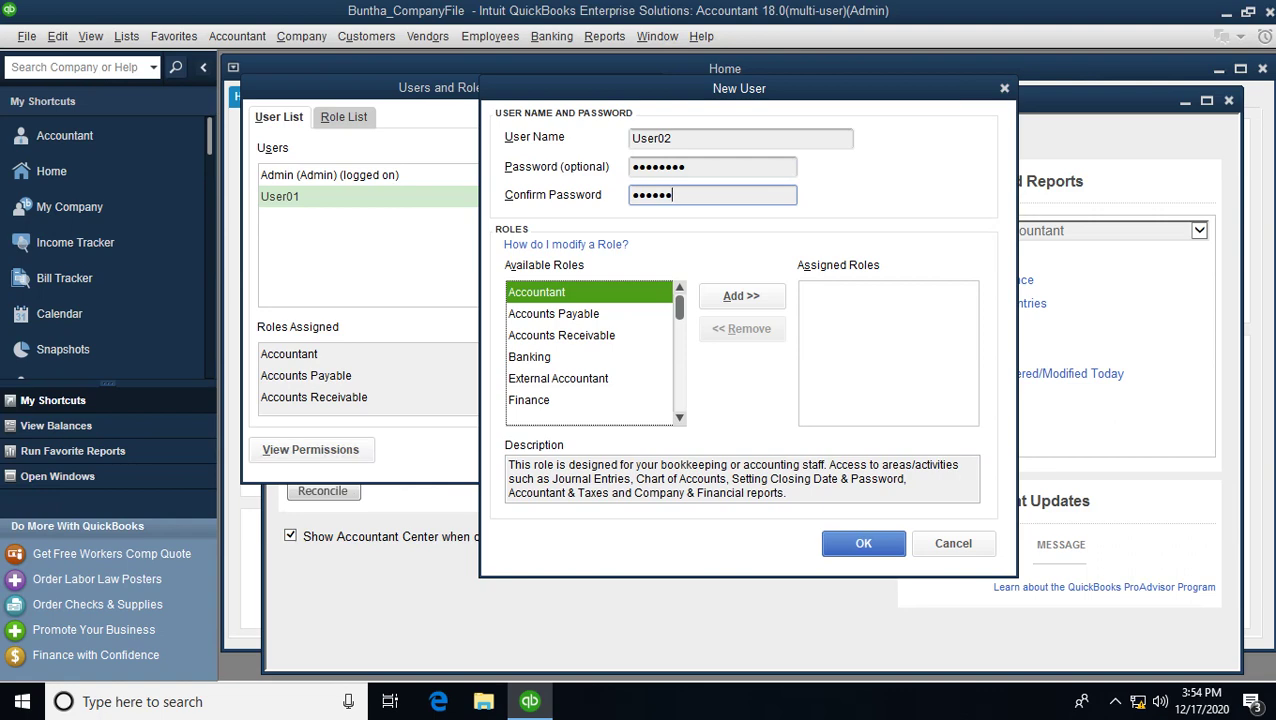
- Assign all available roles to User02 and save the user
left_click(769, 296)
left_click(769, 296)
left_click(769, 296)
triple_click(741, 296)
triple_click(741, 296)
double_click(741, 296)
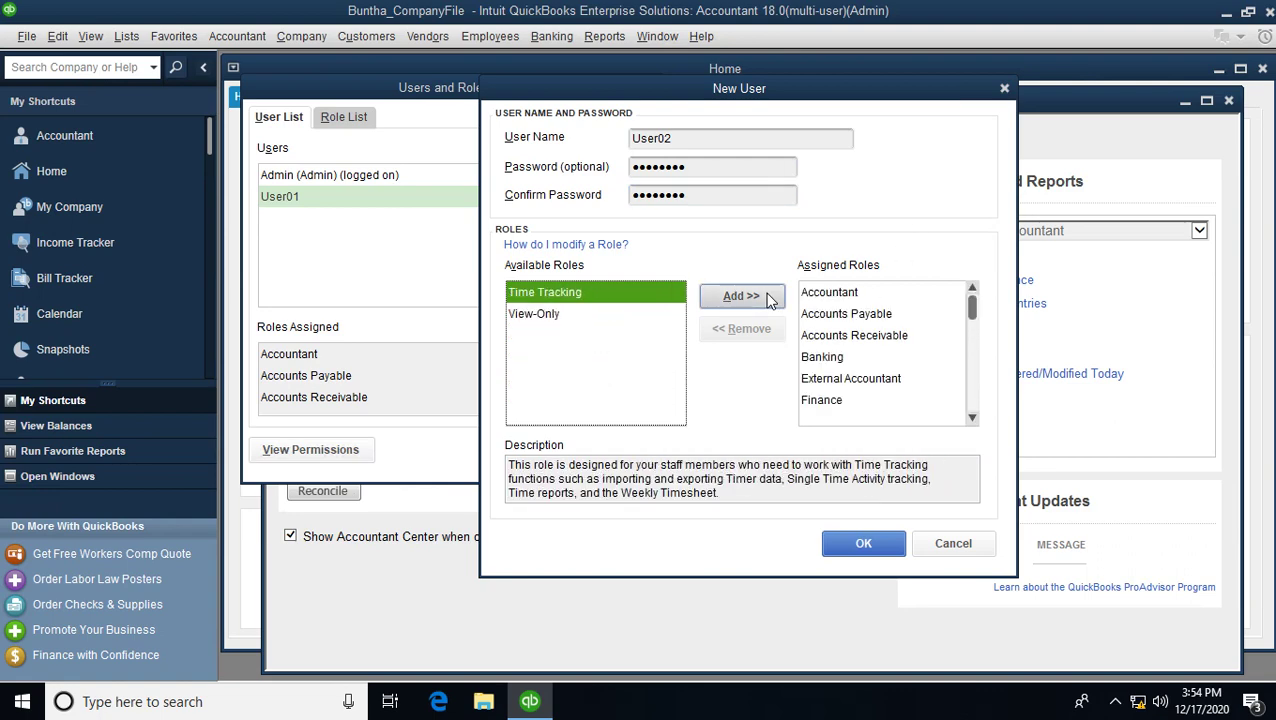
triple_click(741, 296)
left_click(863, 543)
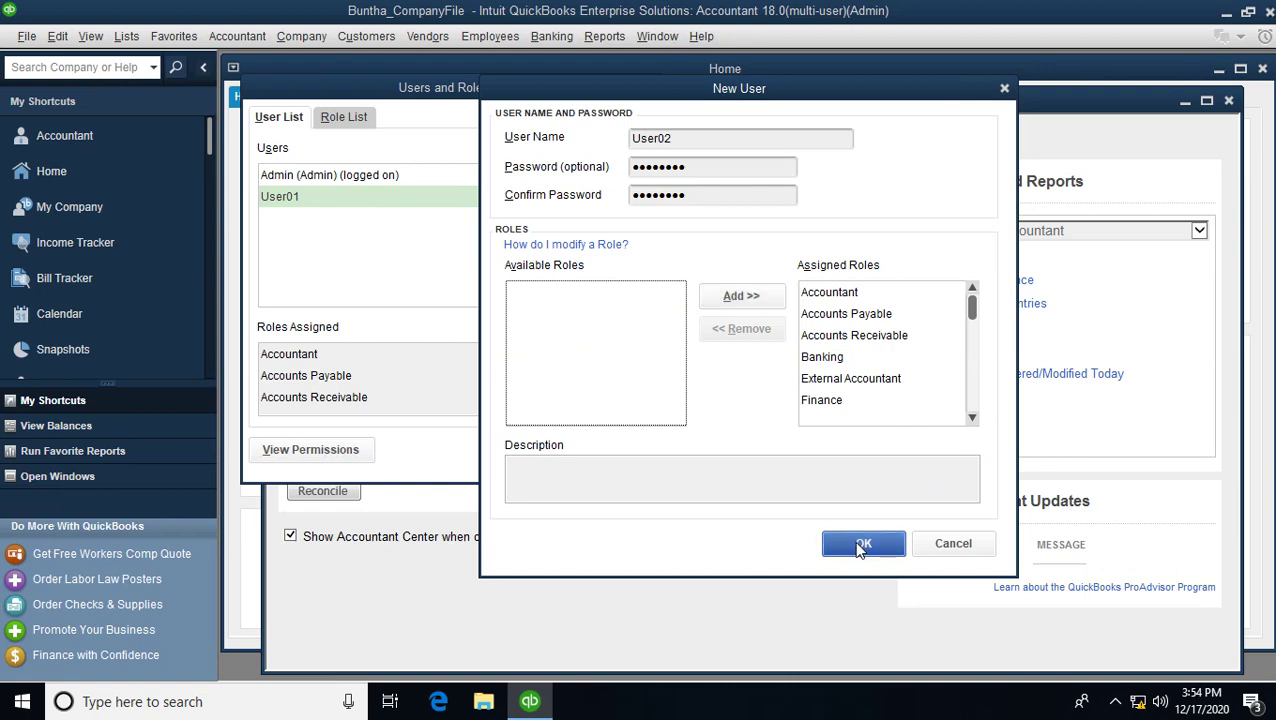
- Review User01's details via Edit and close them without changes
left_click(285, 199)
left_click(305, 220)
left_click(292, 197)
left_click(291, 210)
left_click(291, 200)
left_click(572, 209)
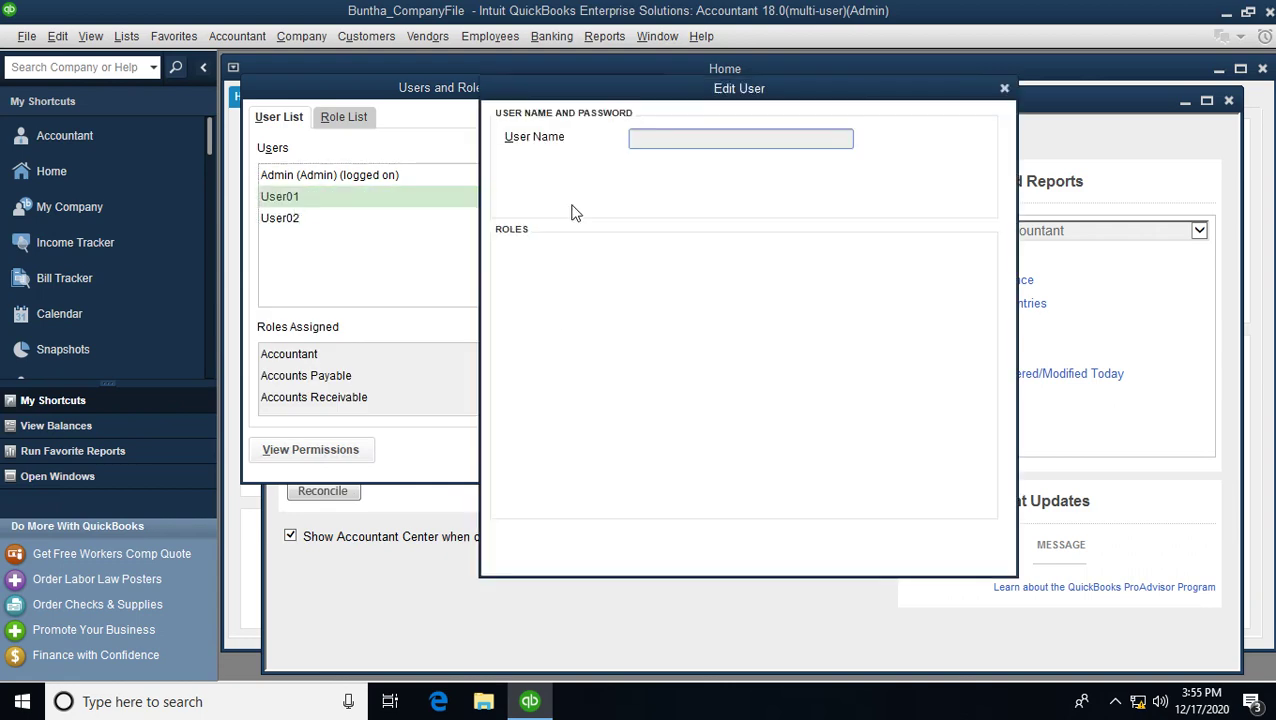
left_click(886, 546)
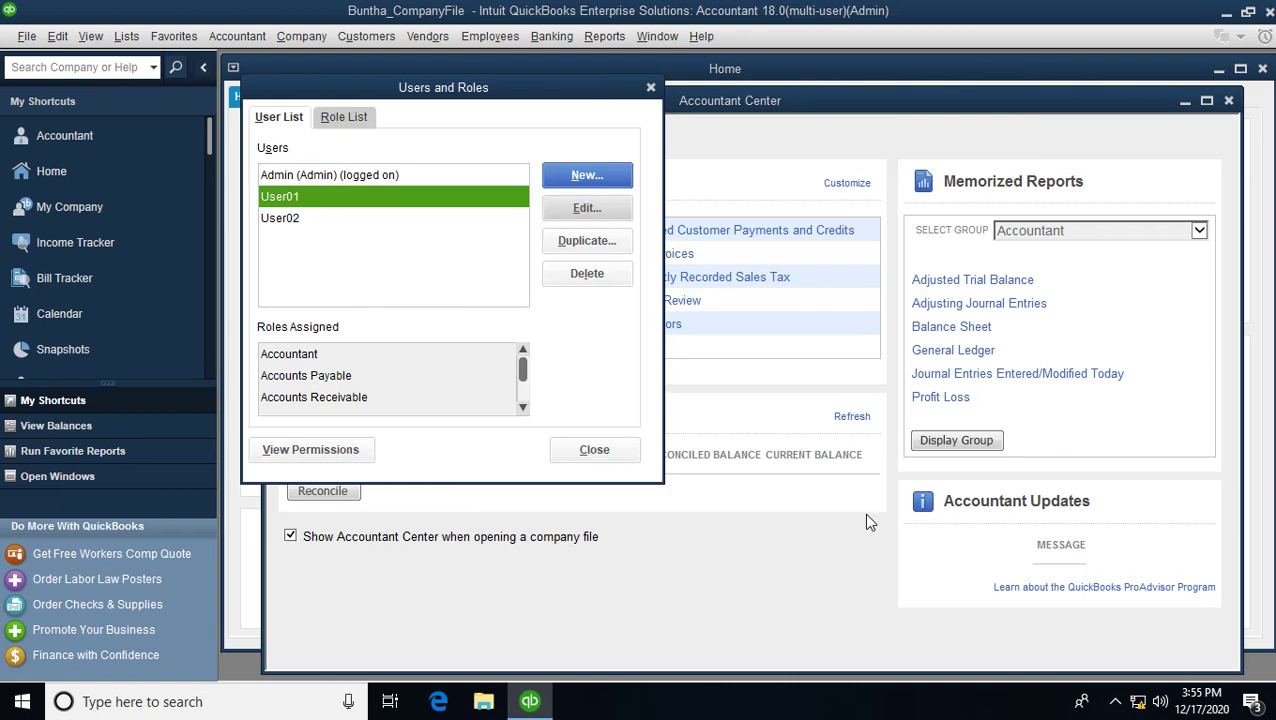
- Compare User01 and User02 in the list, then close Users and Roles
left_click(292, 218)
left_click(285, 196)
left_click(288, 218)
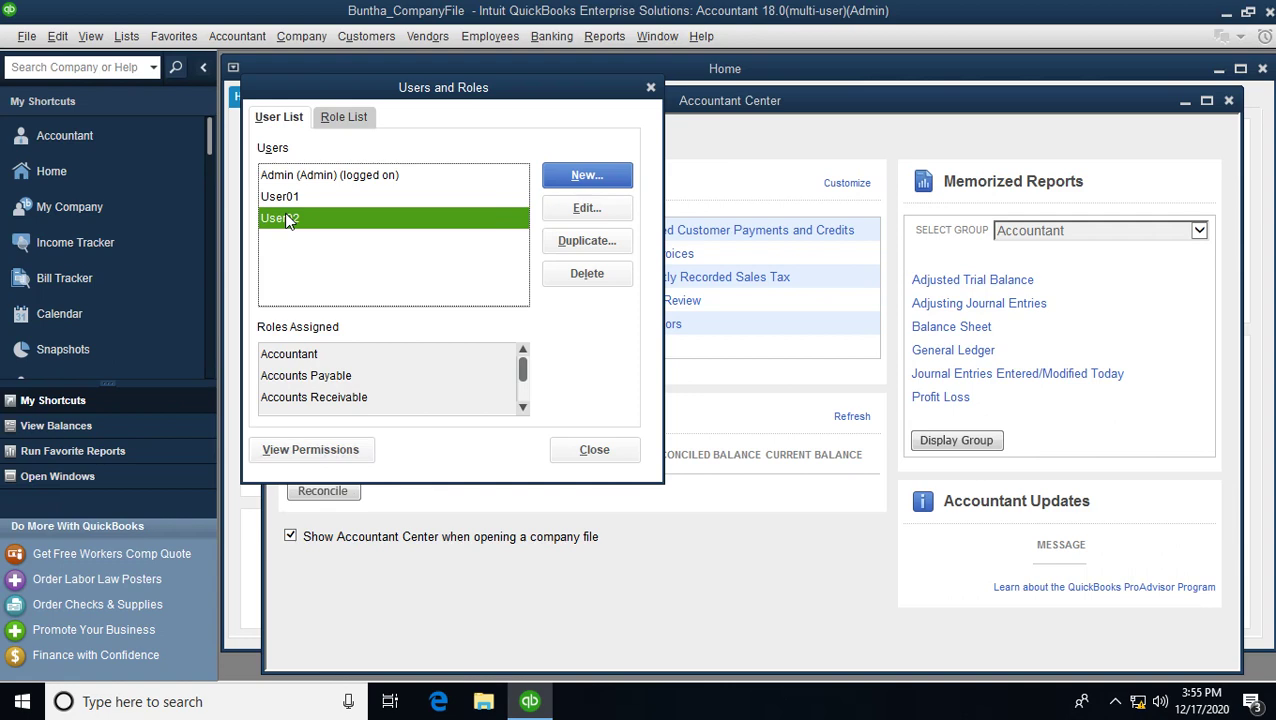
left_click(288, 200)
left_click(288, 215)
left_click(287, 201)
left_click(290, 220)
left_click(290, 198)
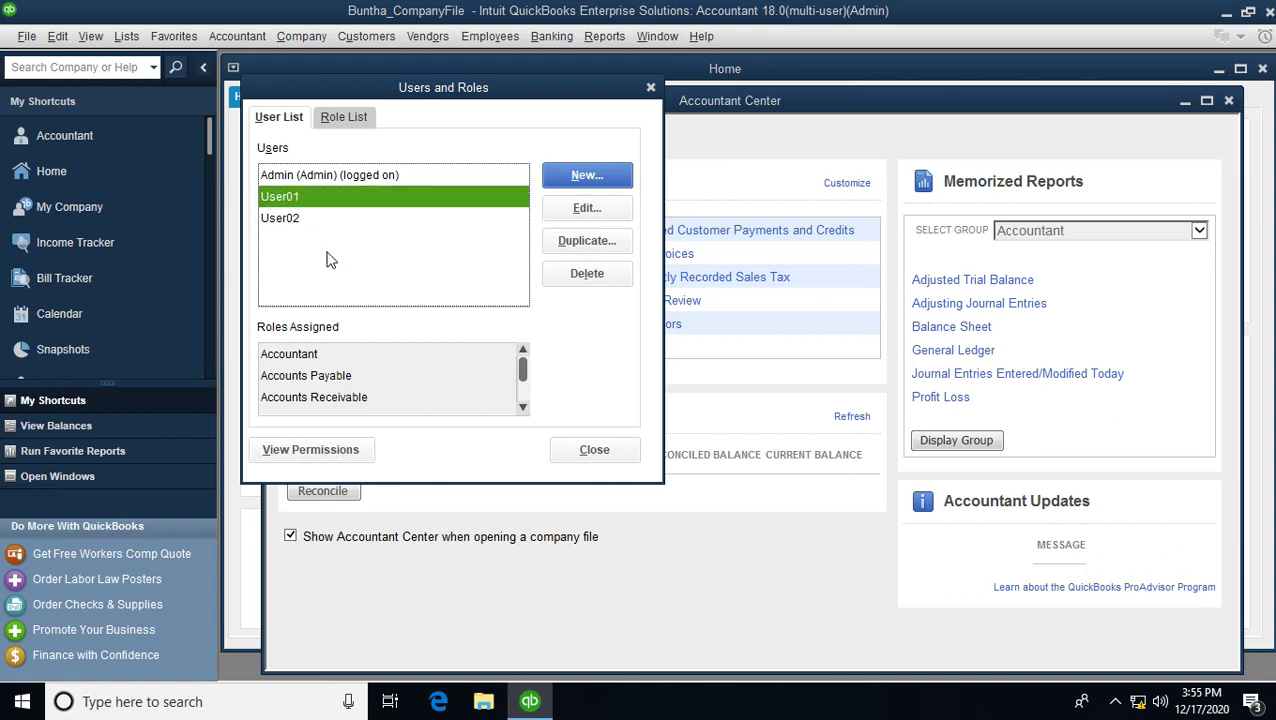
left_click(594, 449)
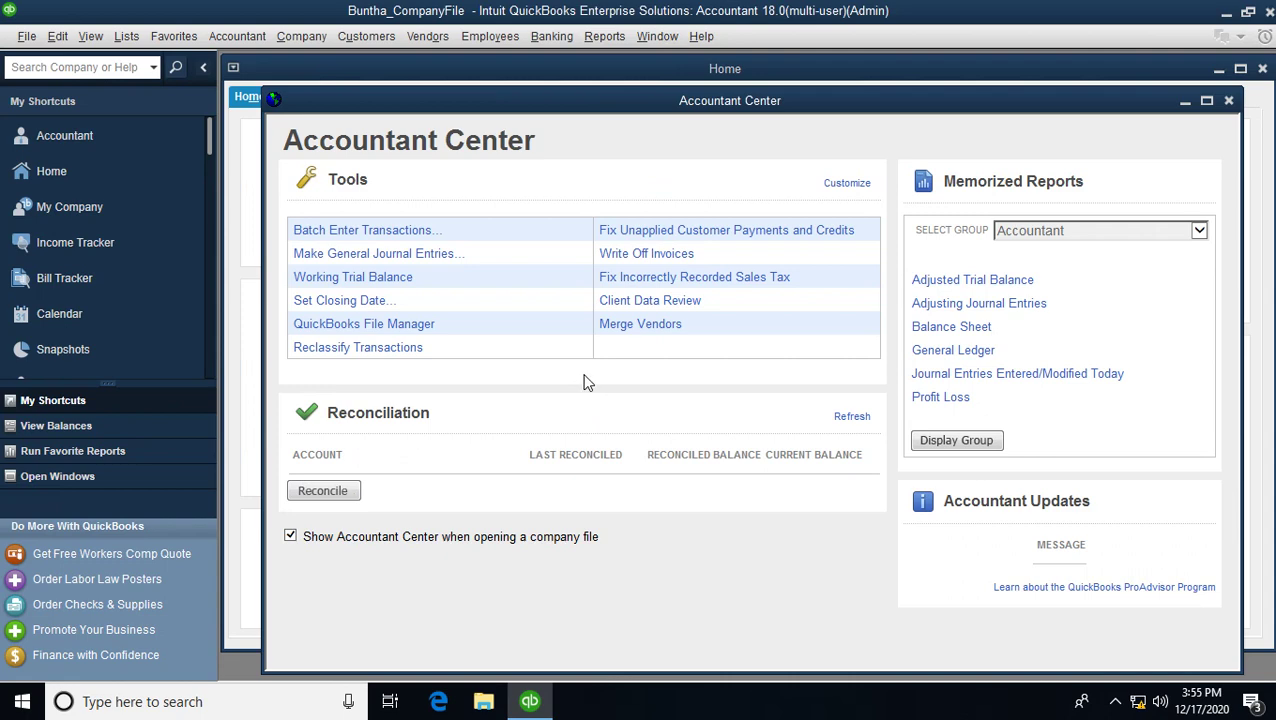
- Start a local backup and set C:\Software as the backup folder
left_click(27, 38)
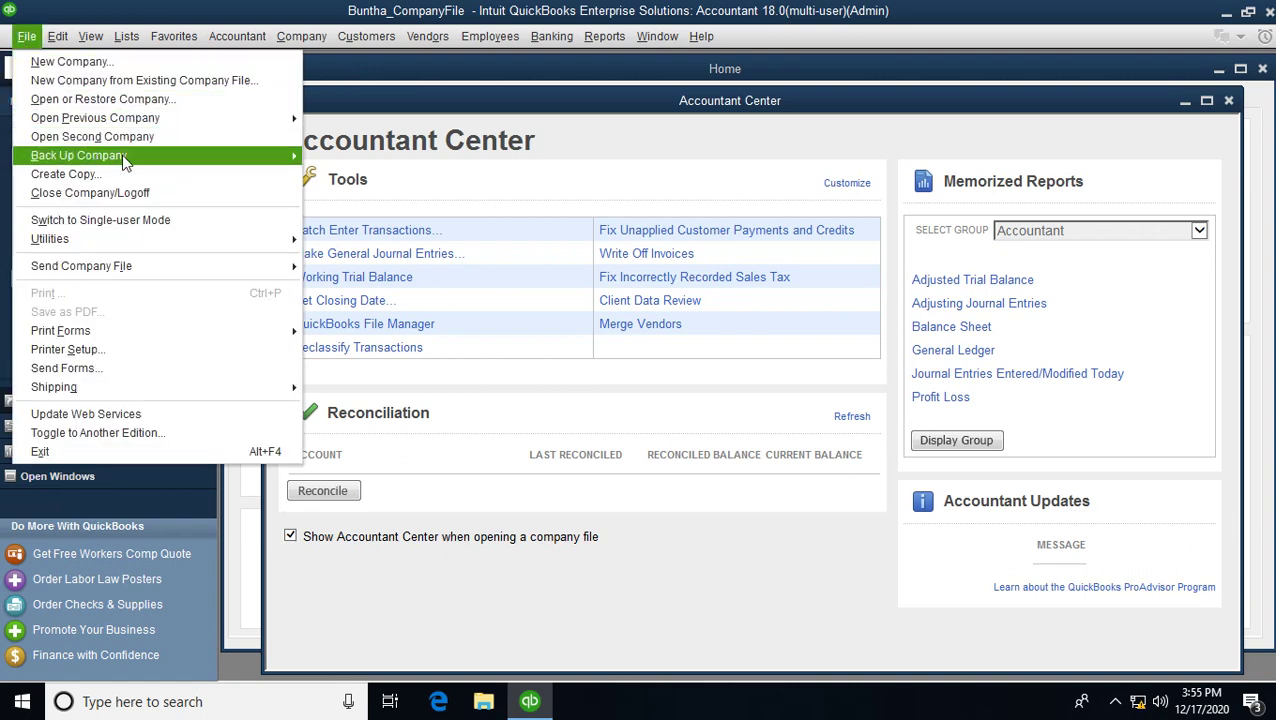
mouse_move(135, 162)
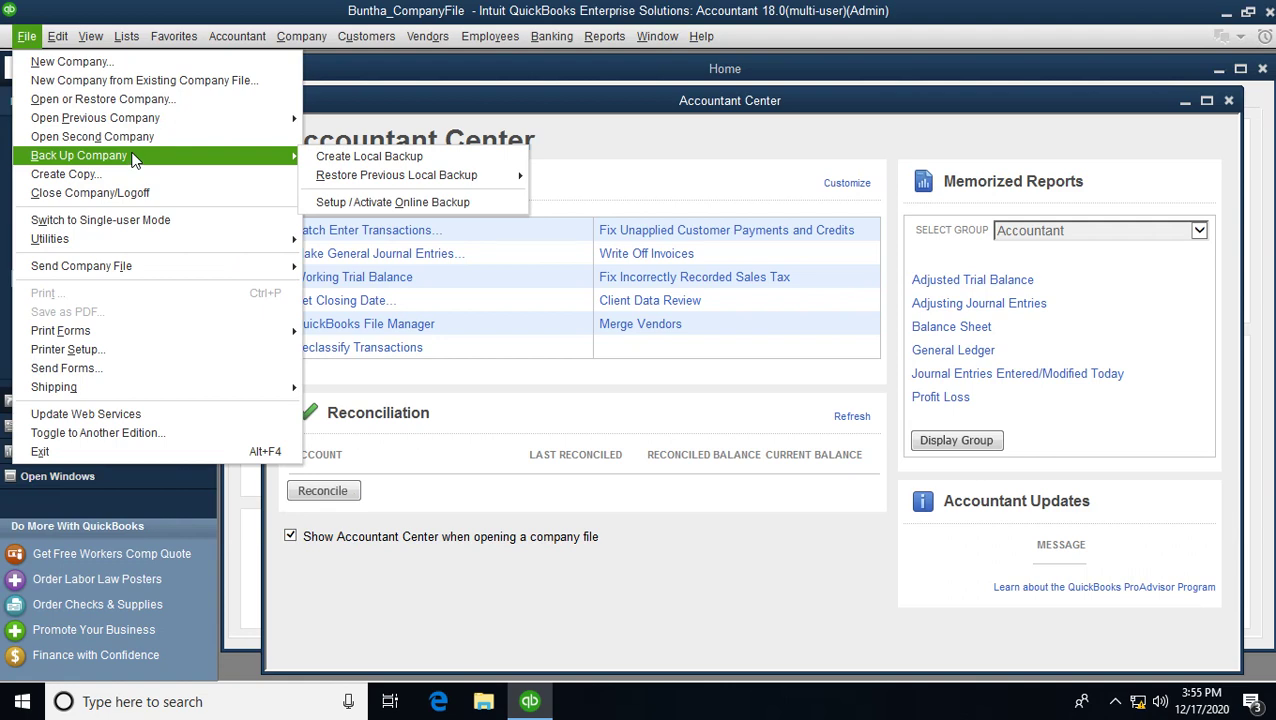
left_click(390, 160)
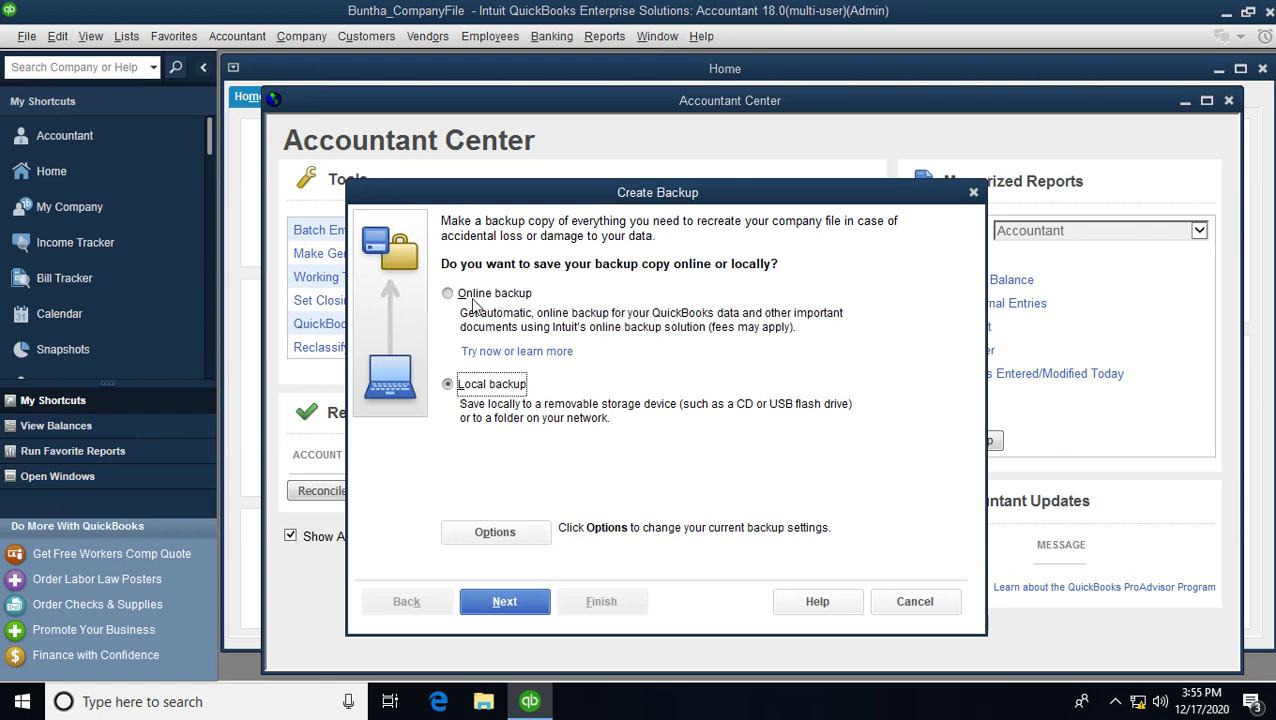
left_click(520, 605)
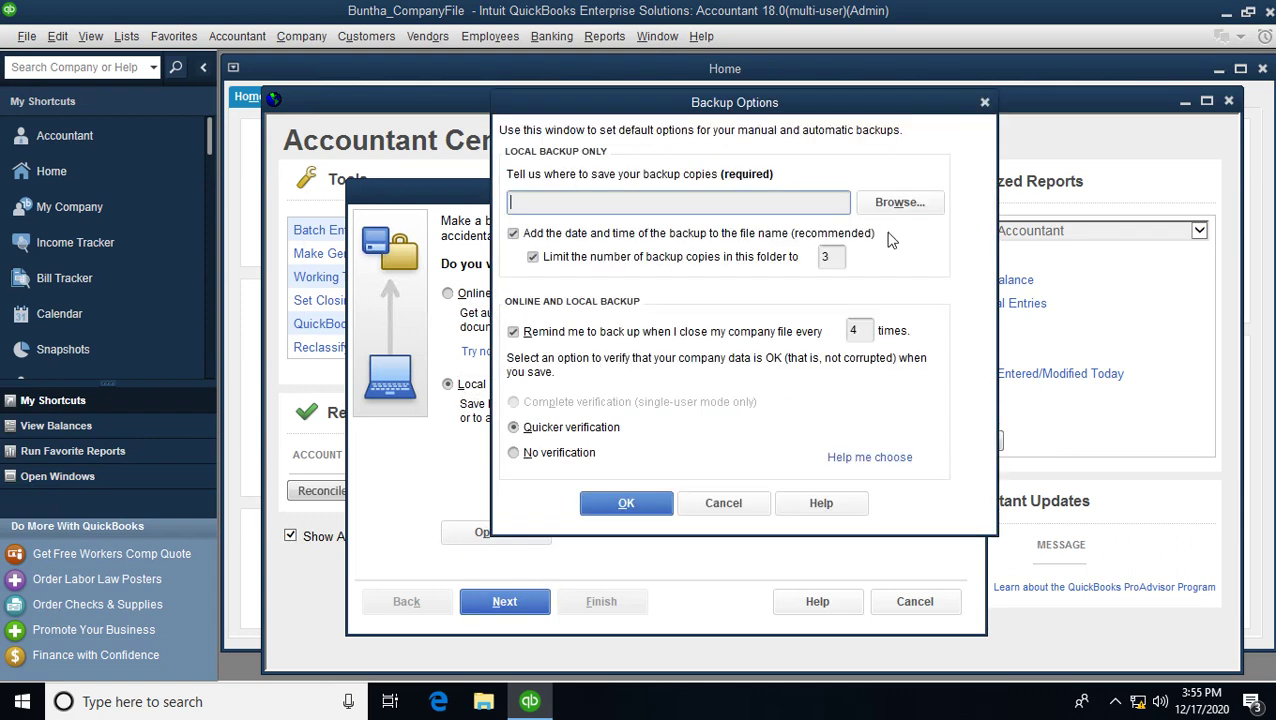
left_click(889, 203)
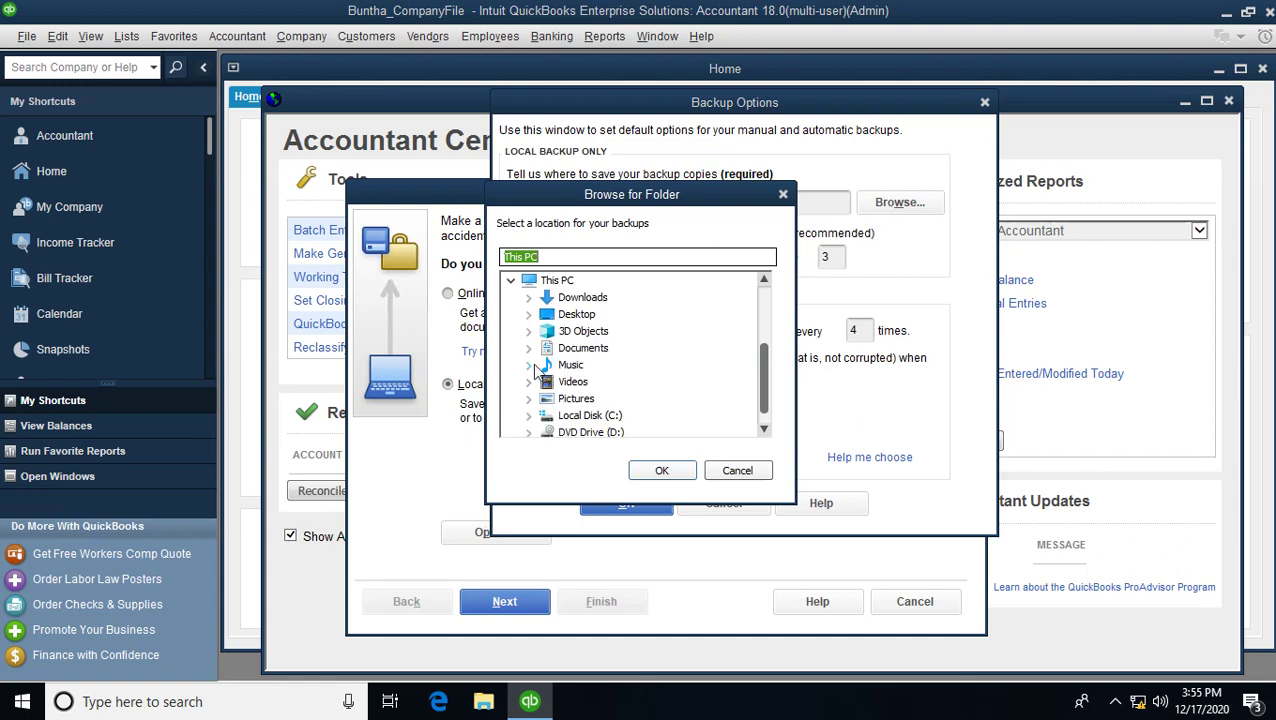
left_click(528, 415)
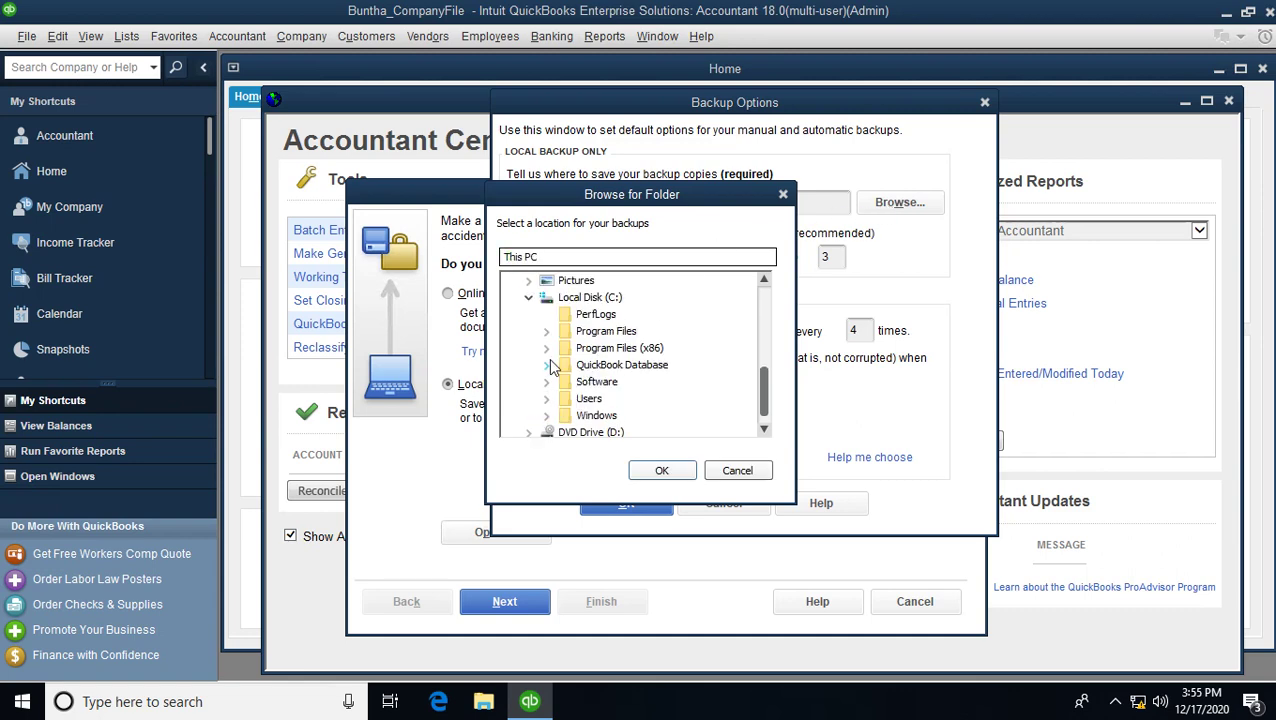
left_click(620, 366)
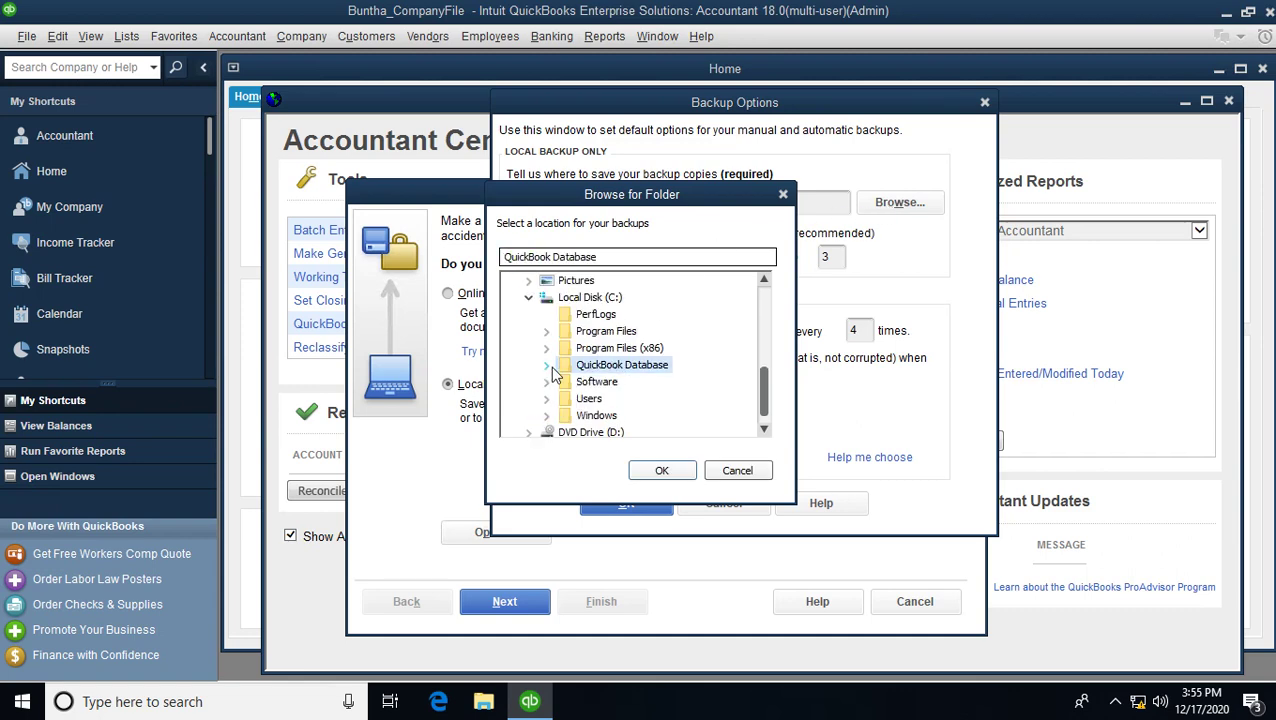
left_click(547, 365)
left_click(626, 382)
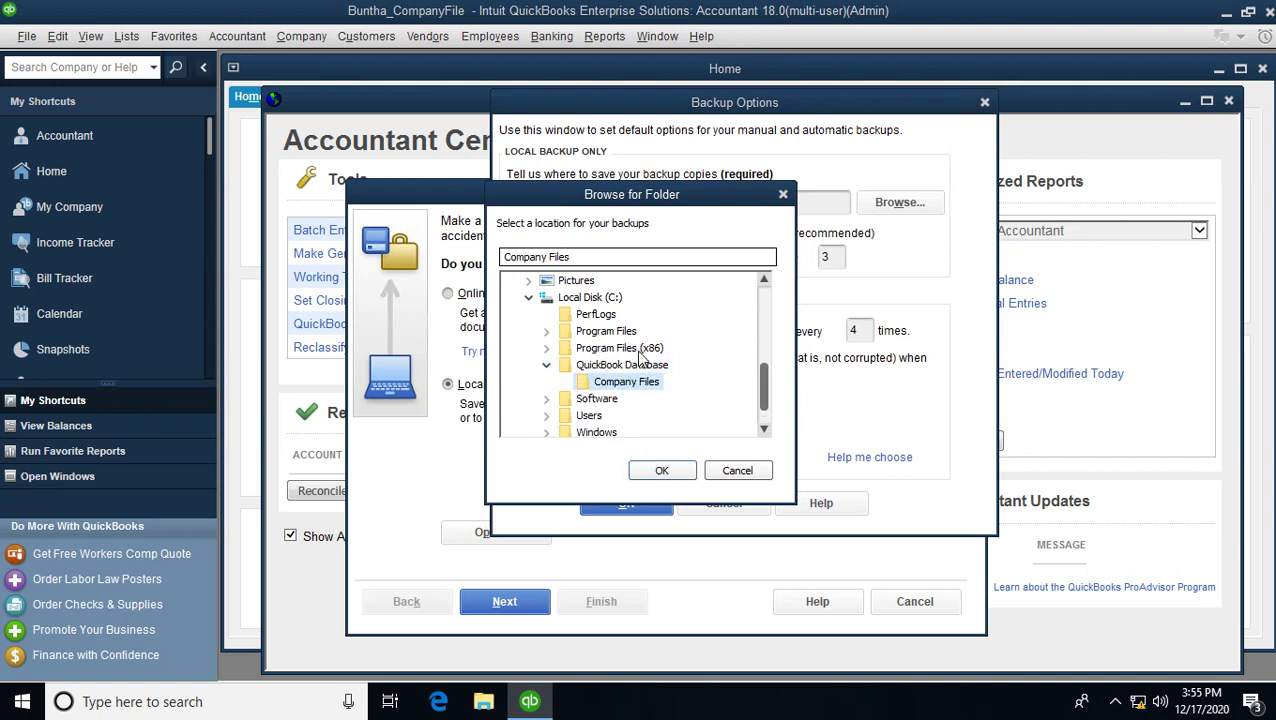
left_click(608, 400)
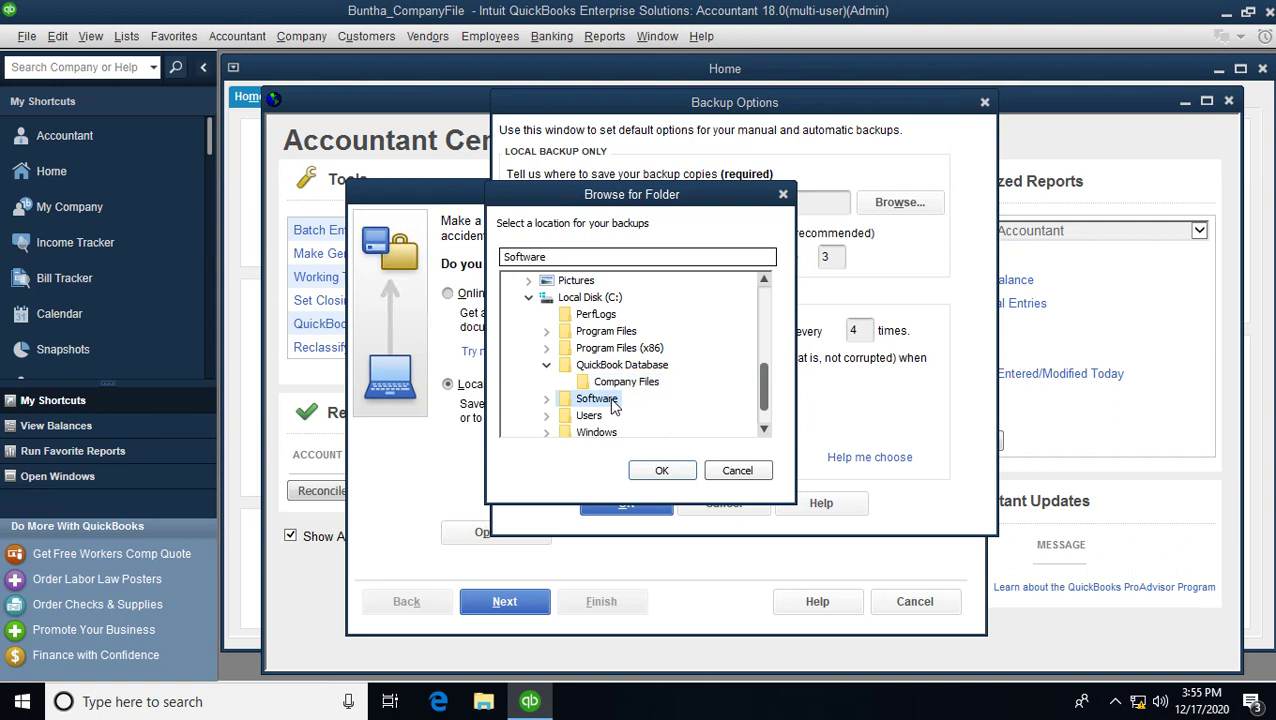
left_click(670, 476)
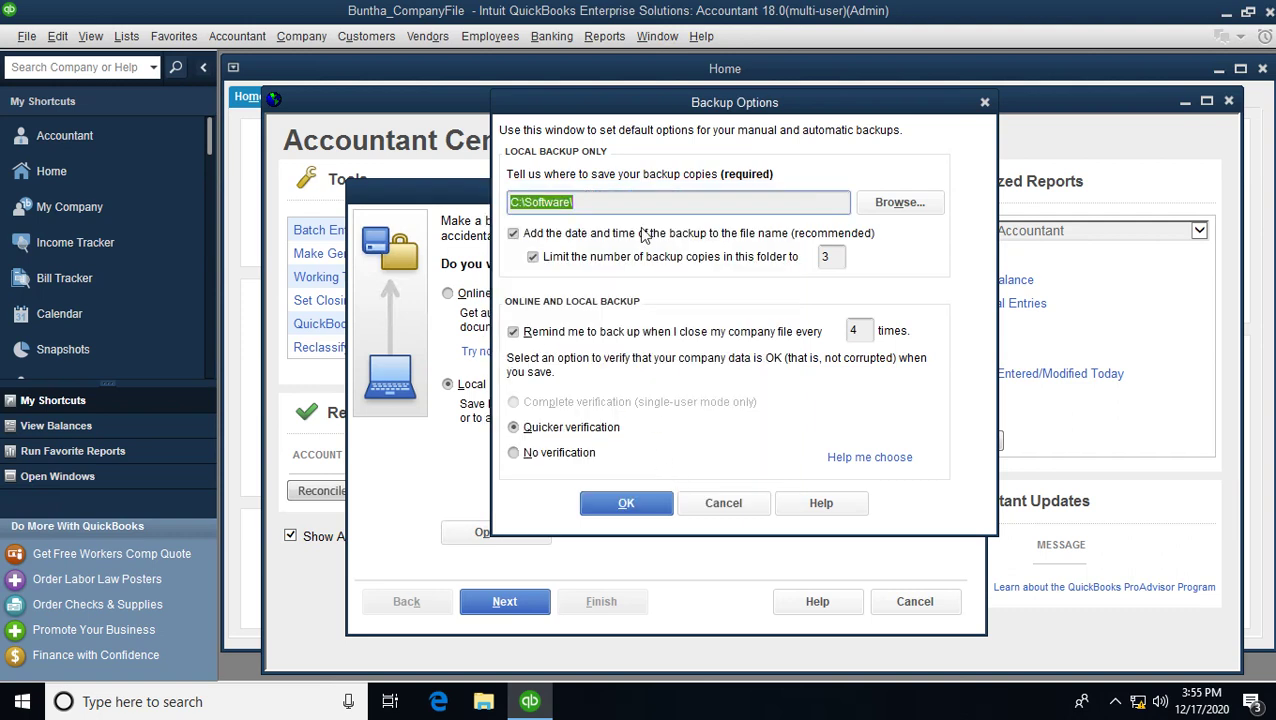
- Accept the backup options, keep the C: location, and save the backup copy now
left_click(602, 199)
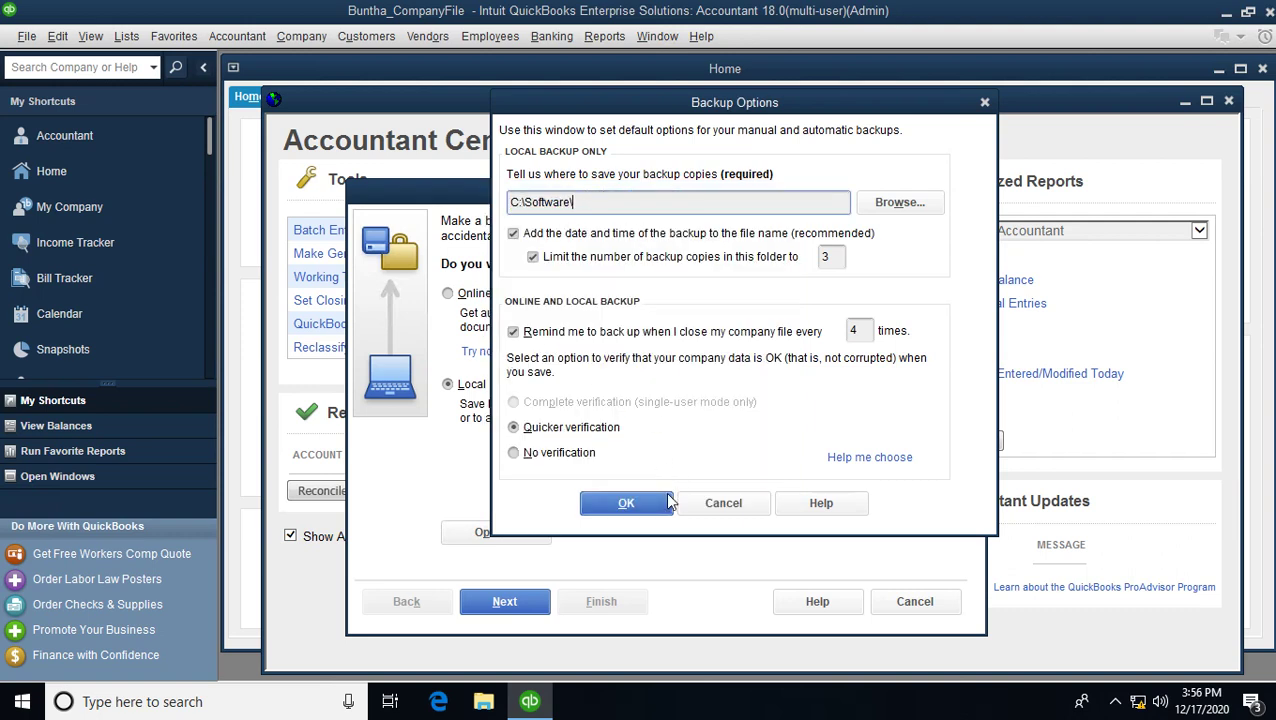
left_click(634, 506)
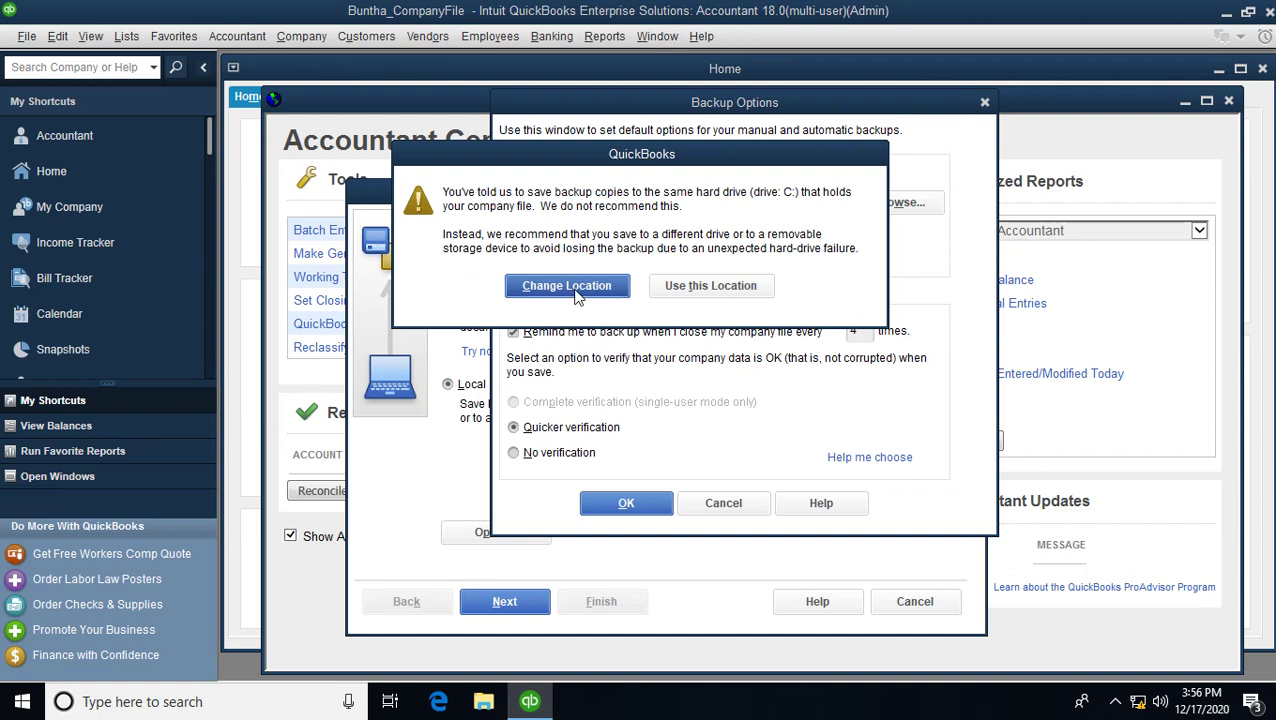
left_click(690, 286)
key("Return")
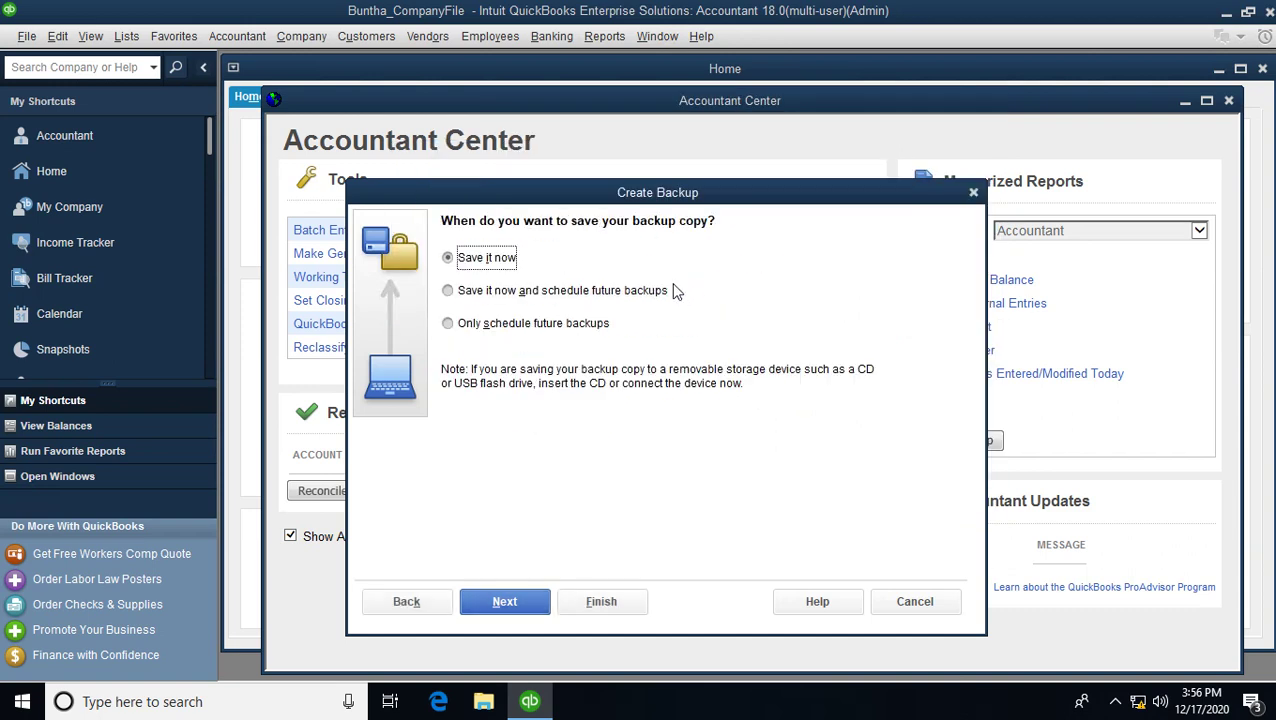
left_click(504, 601)
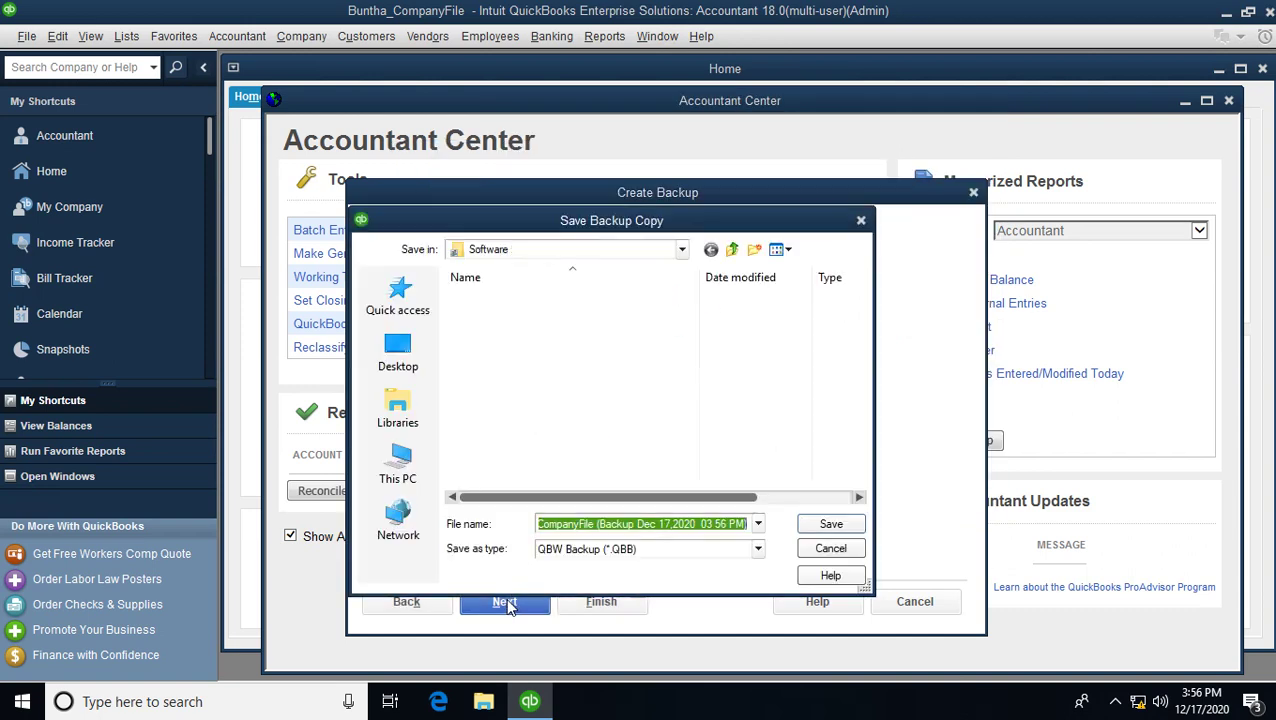
left_click(831, 525)
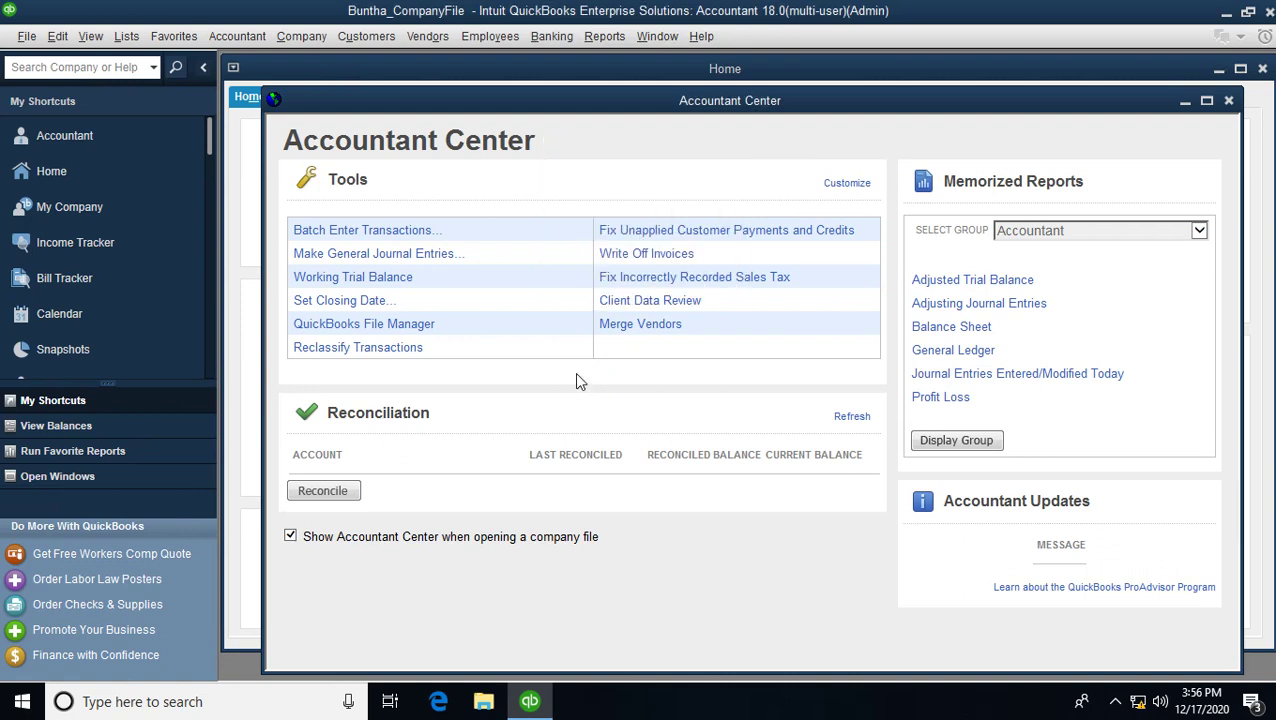
- Dismiss the backup-complete message and close the company file with Close Company/Logoff
left_click(638, 245)
left_click(27, 37)
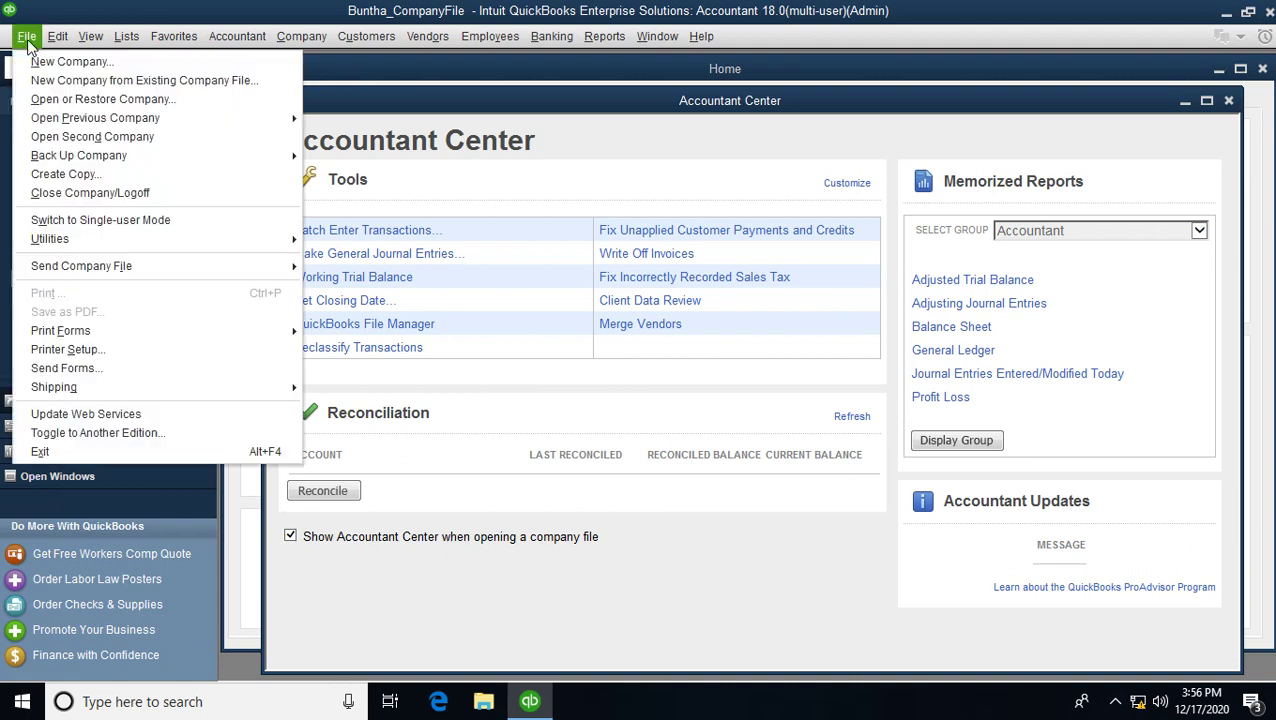
left_click(122, 195)
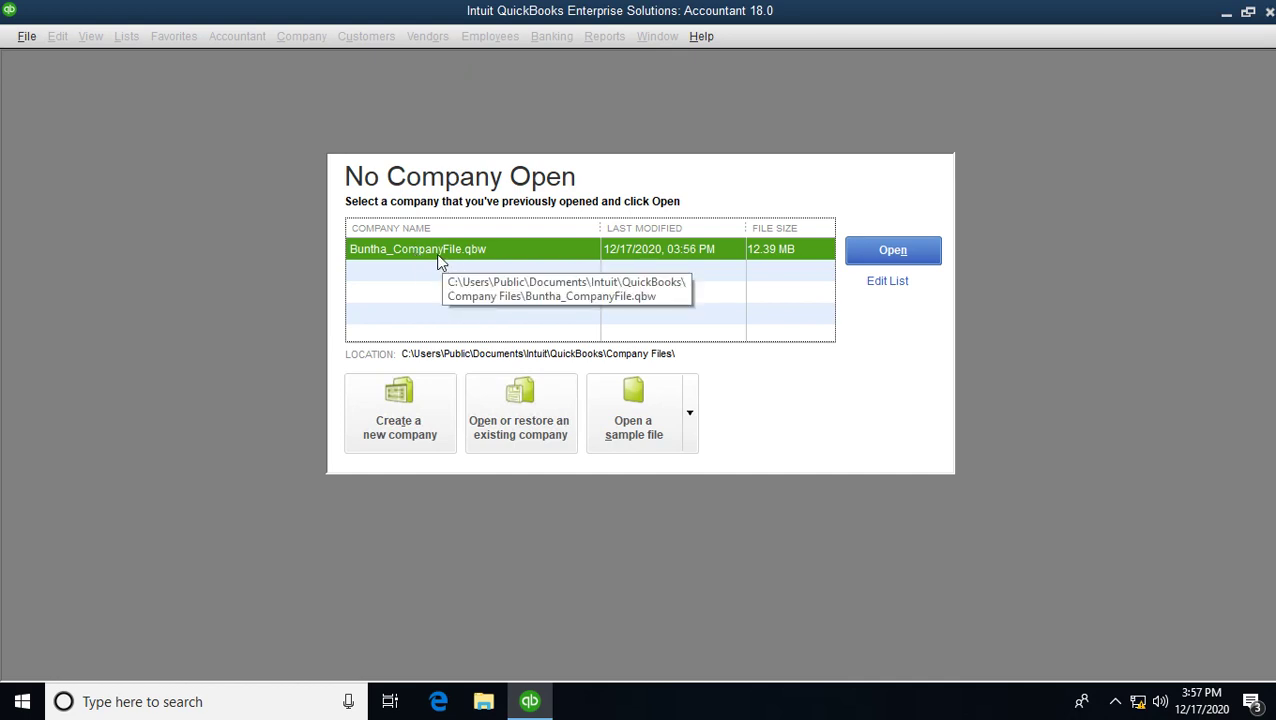
left_click(484, 700)
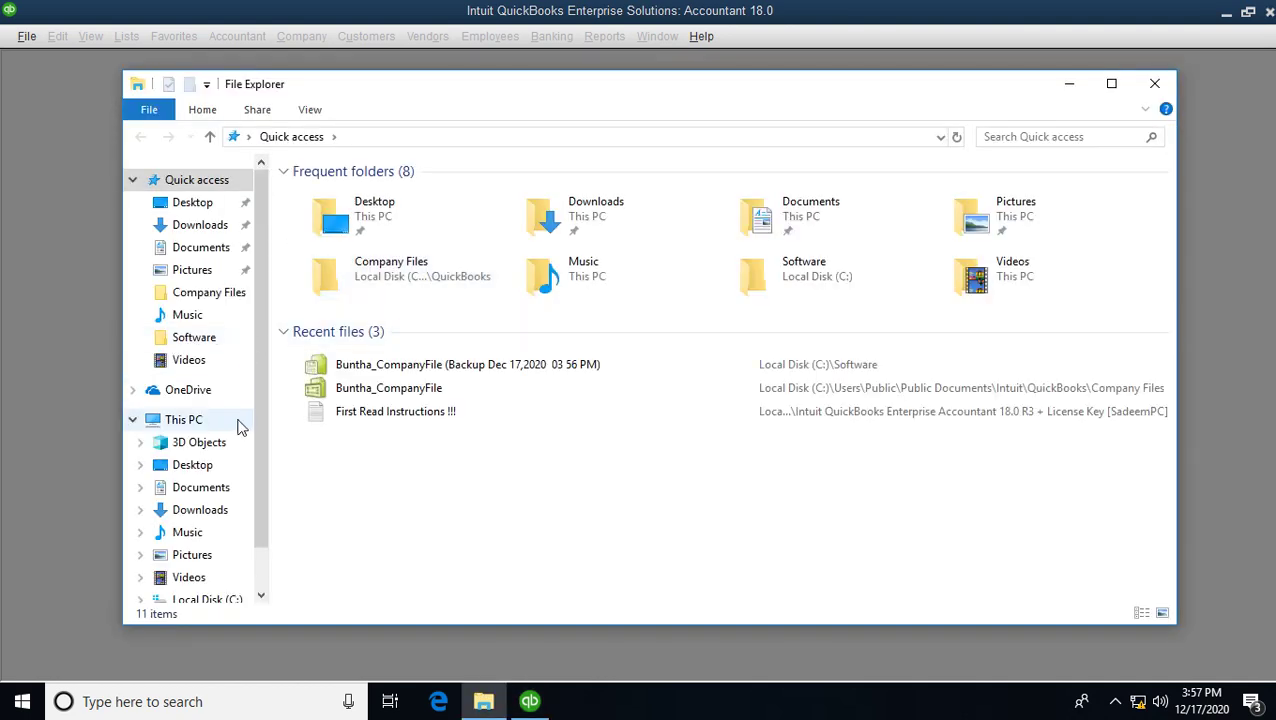
- Browse to C:\Users\Public and look inside Public Documents
left_click(190, 420)
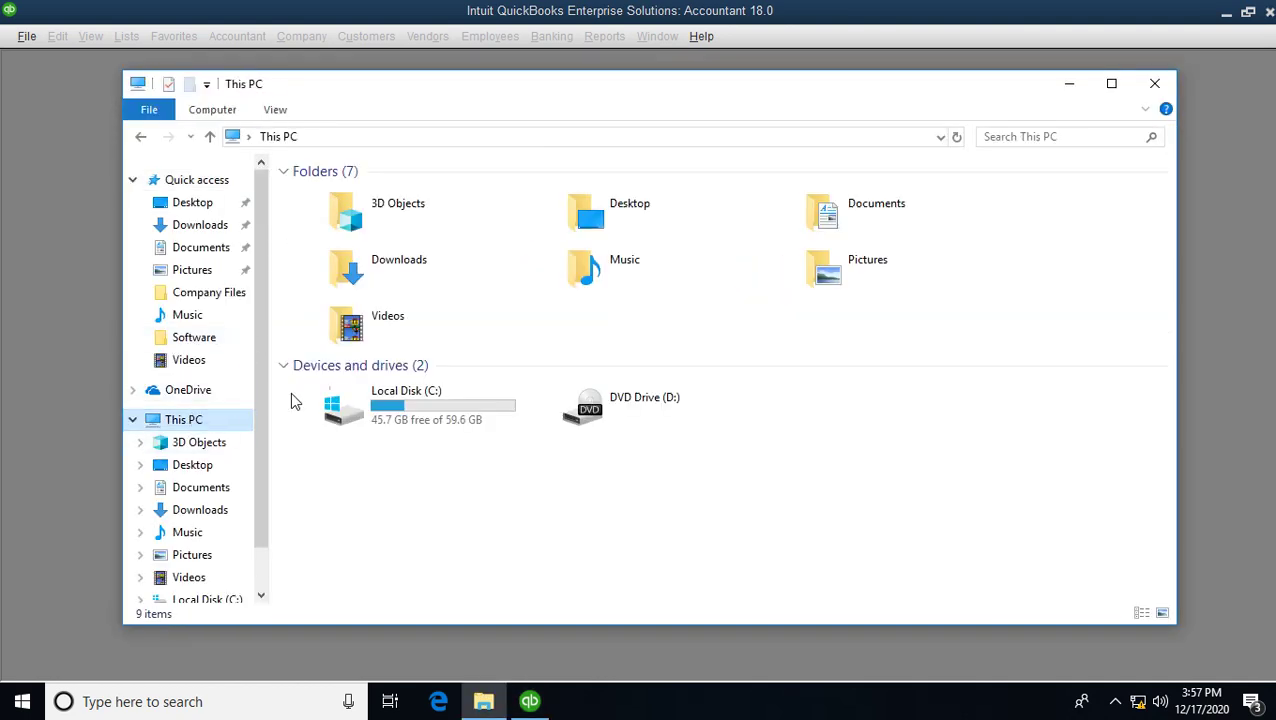
double_click(410, 415)
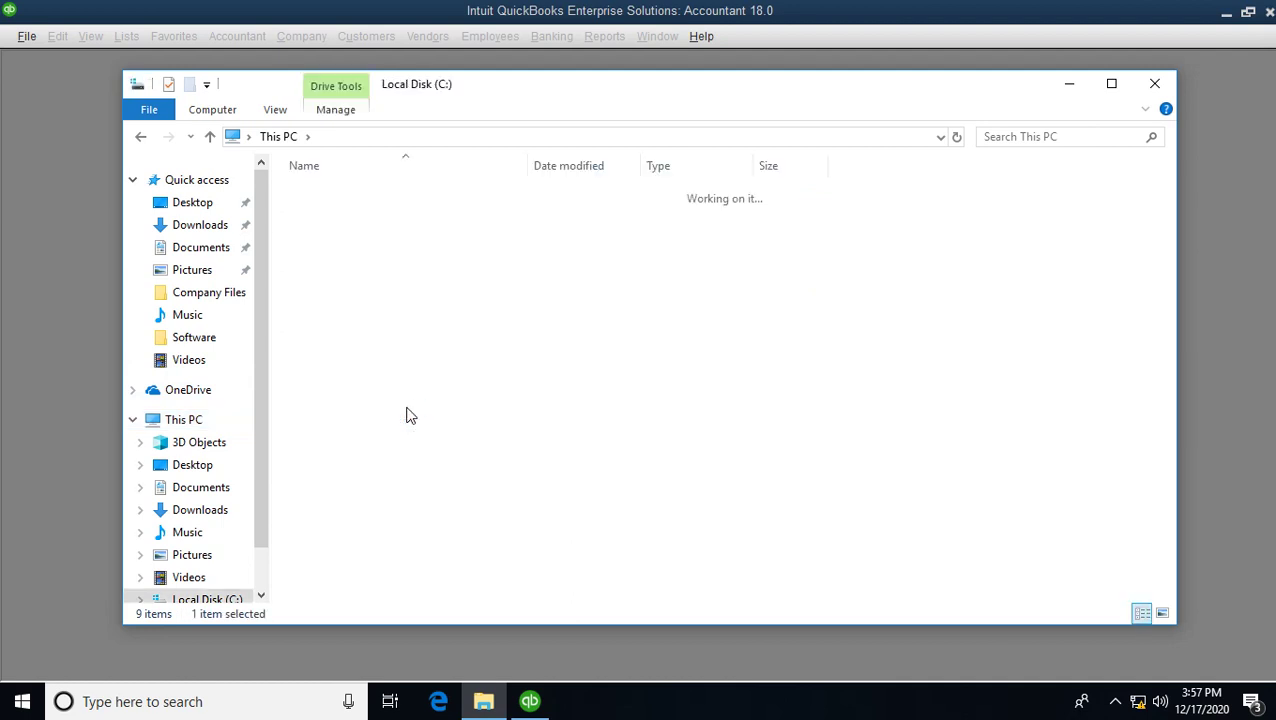
double_click(333, 290)
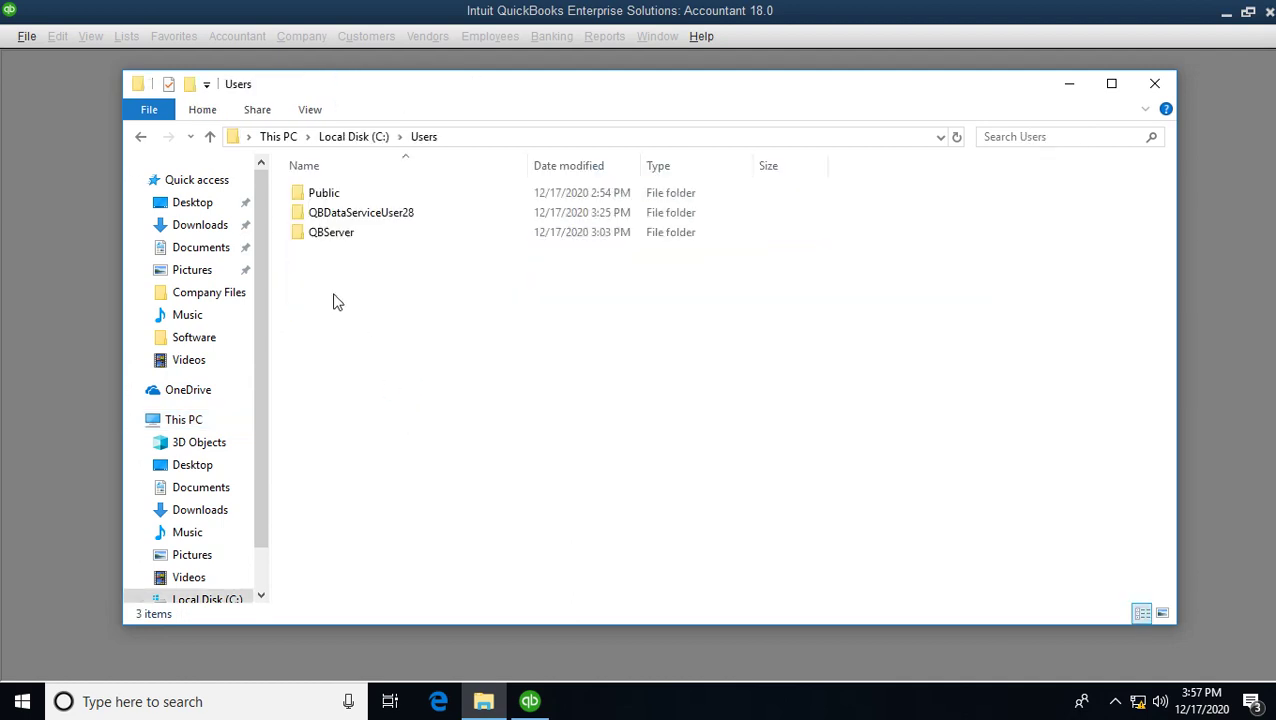
double_click(328, 197)
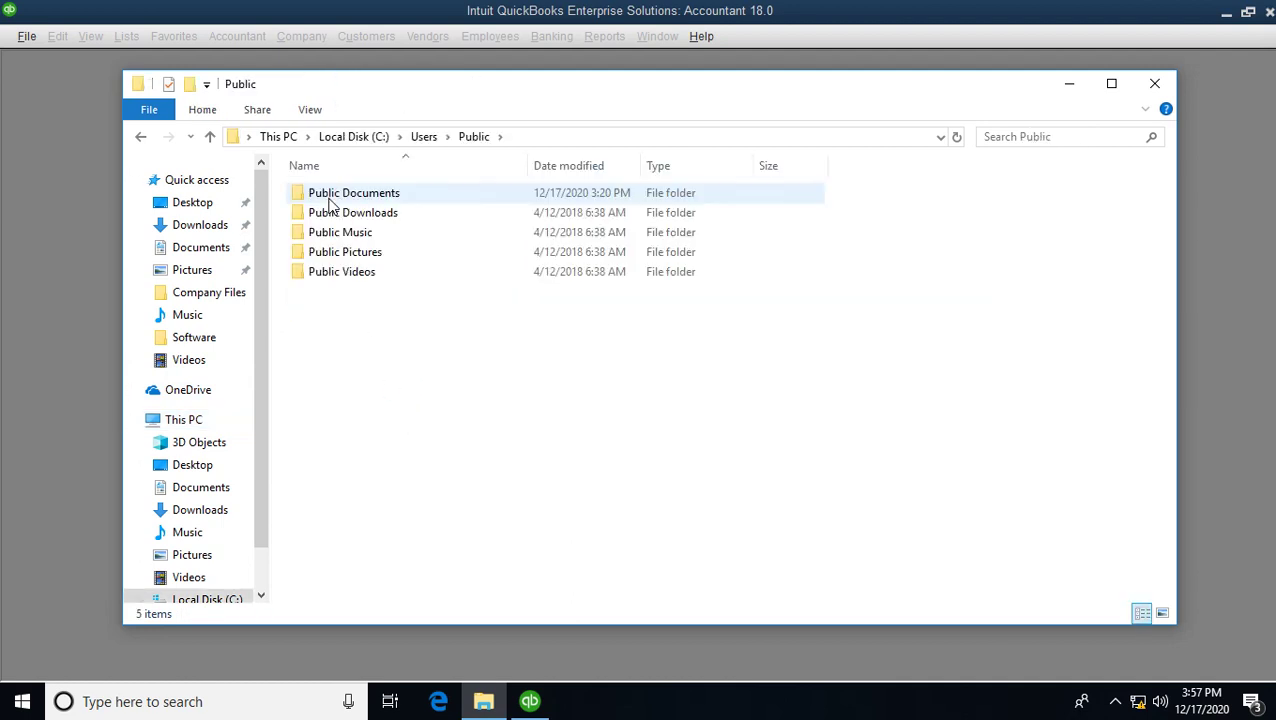
left_click(385, 196)
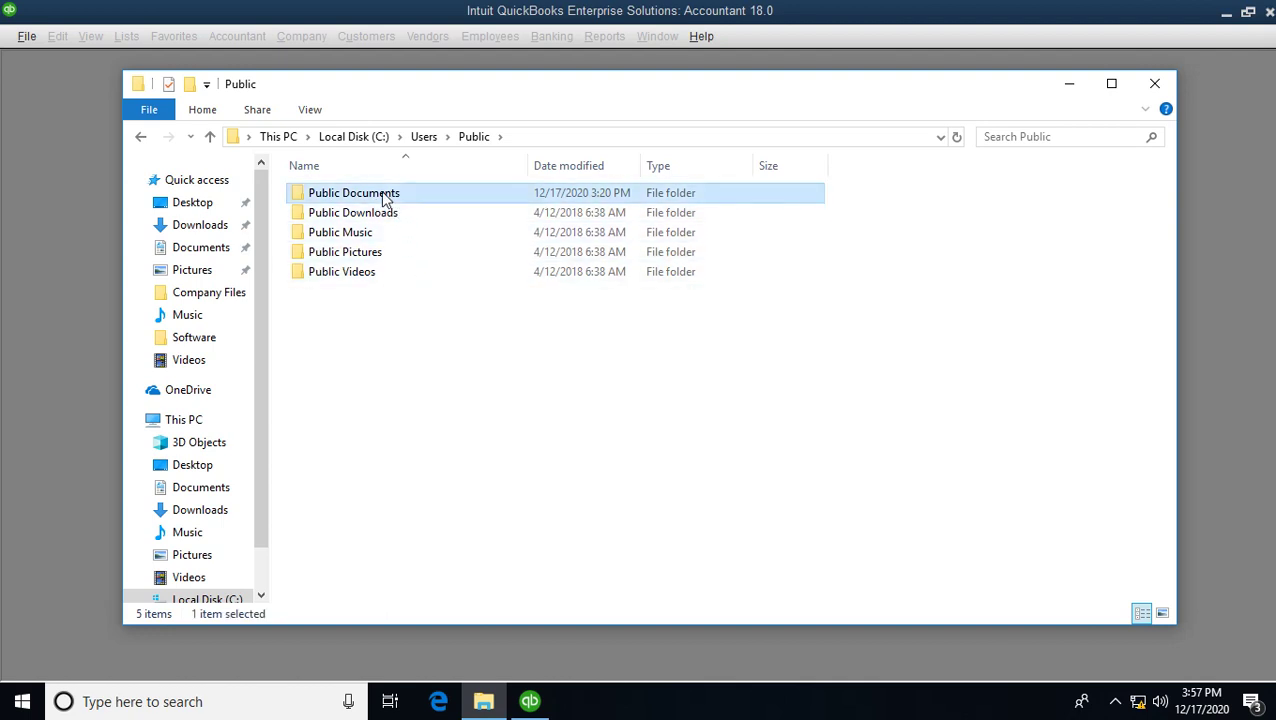
double_click(385, 196)
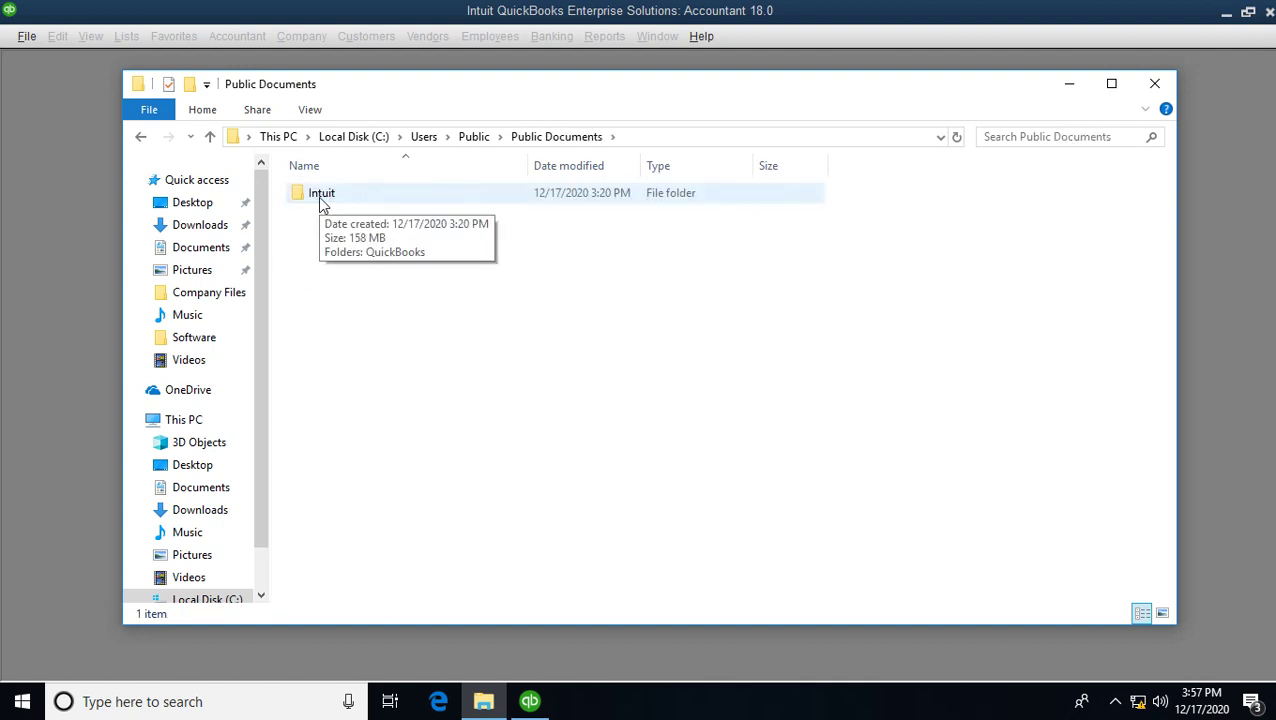
left_click(476, 138)
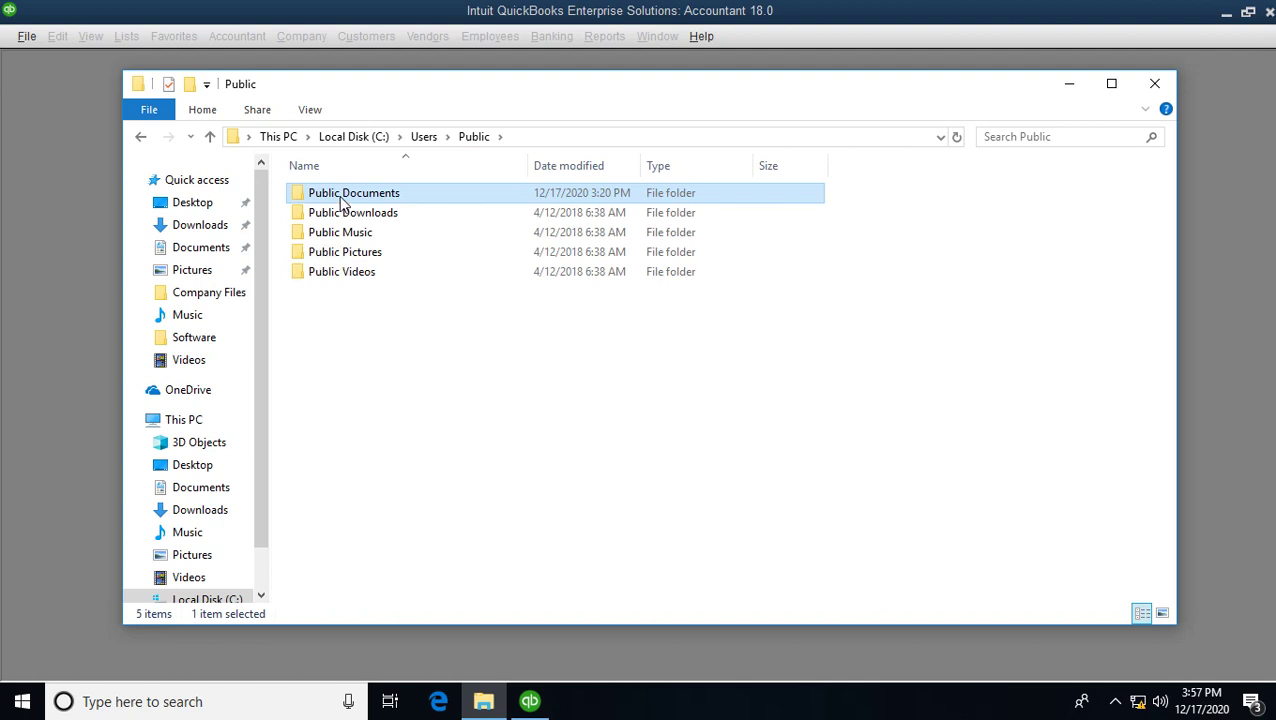
- Check Public Documents' Advanced Sharing settings, cancel without changes, and close Properties
right_click(340, 200)
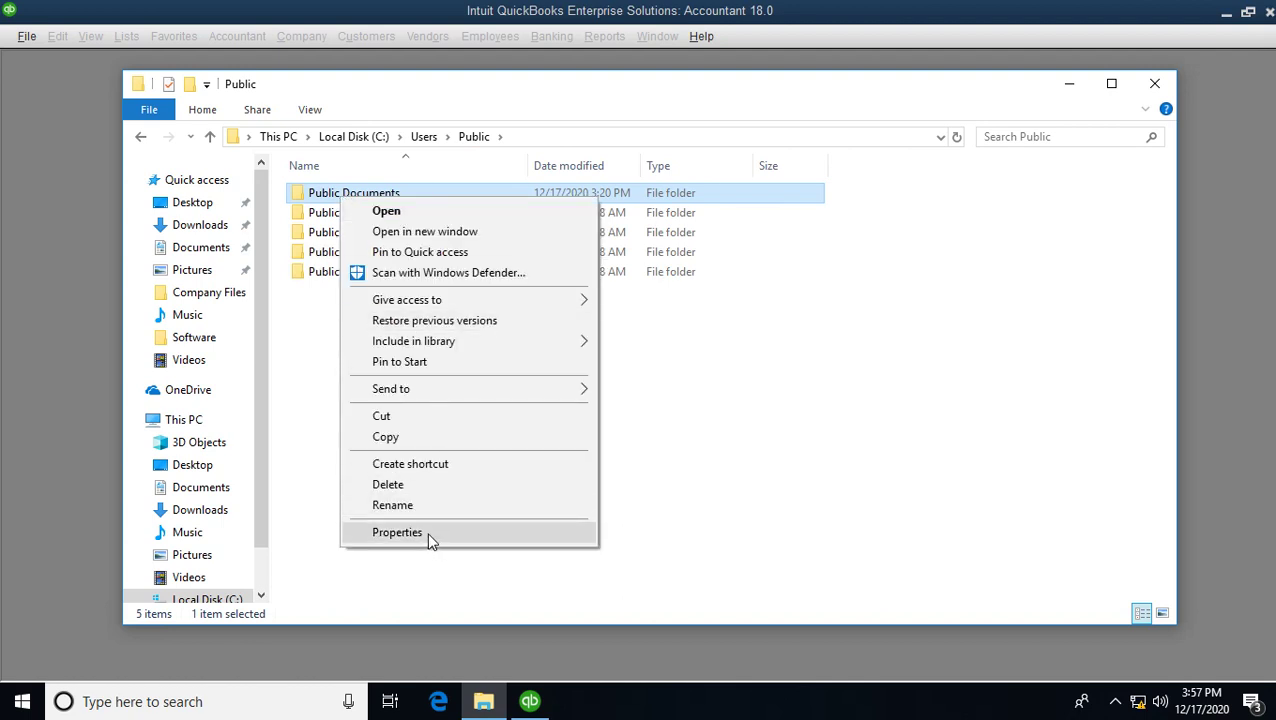
left_click(430, 538)
left_click(503, 259)
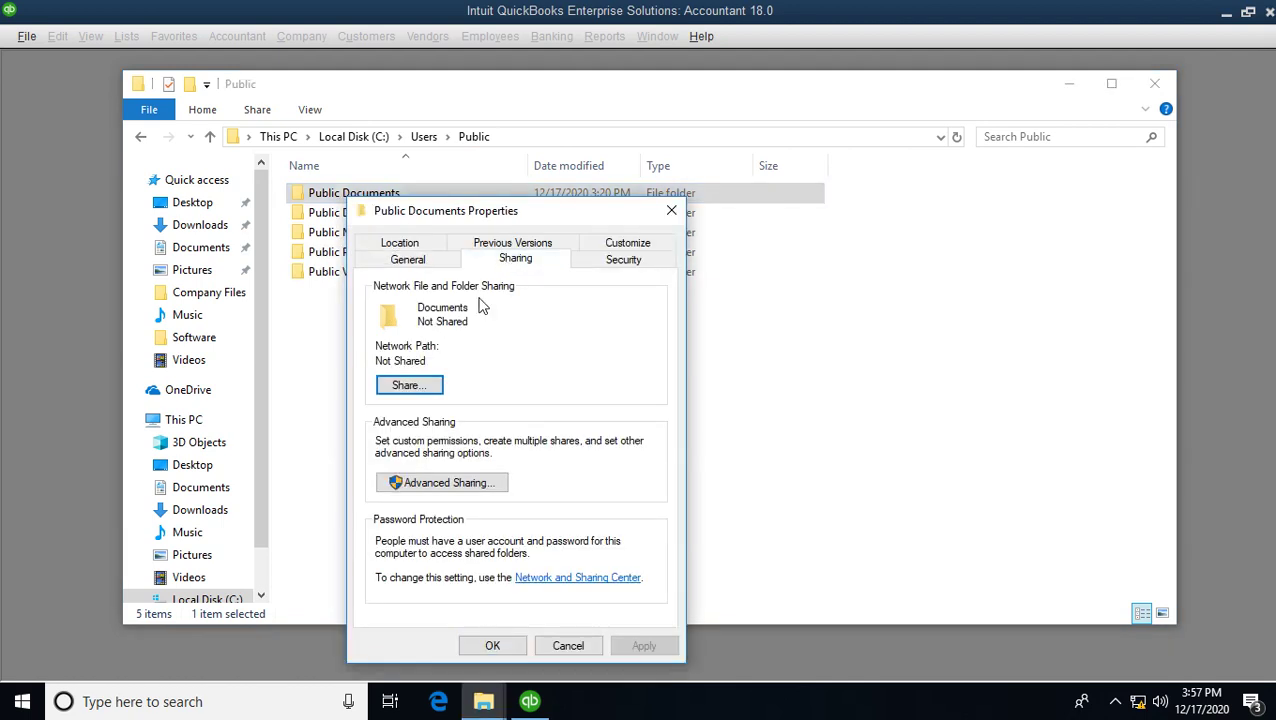
left_click(456, 484)
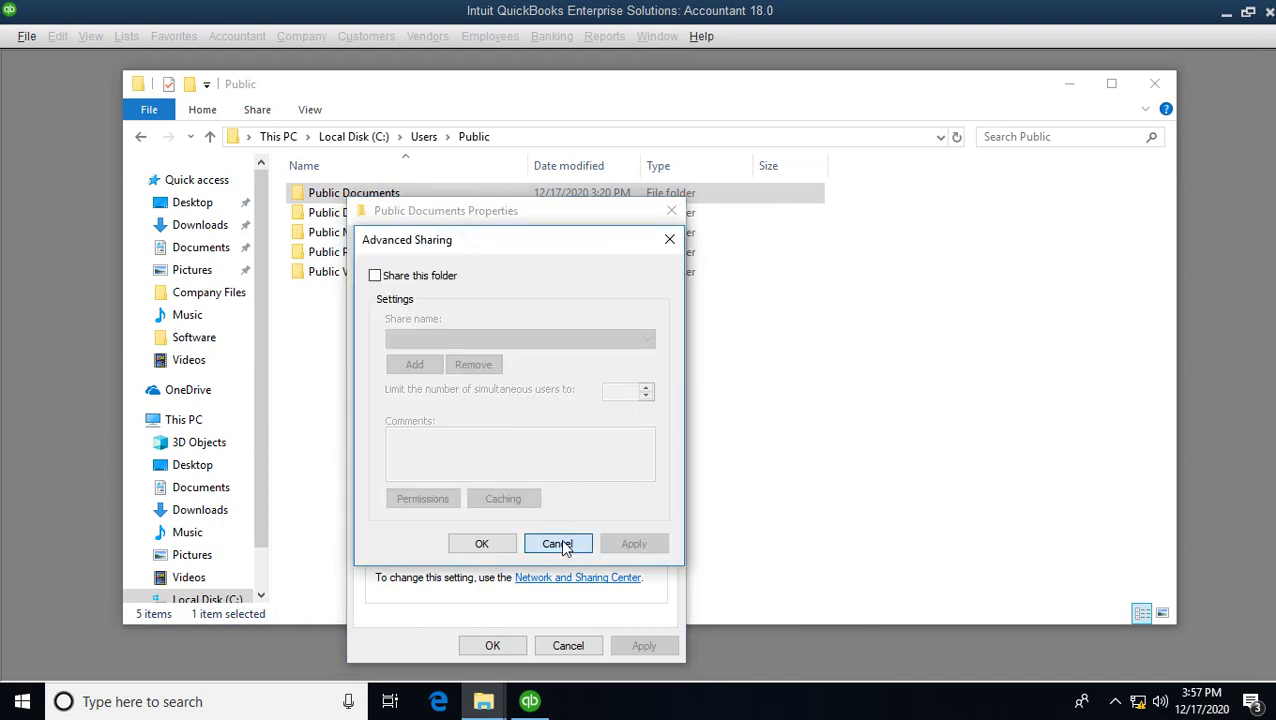
left_click(560, 544)
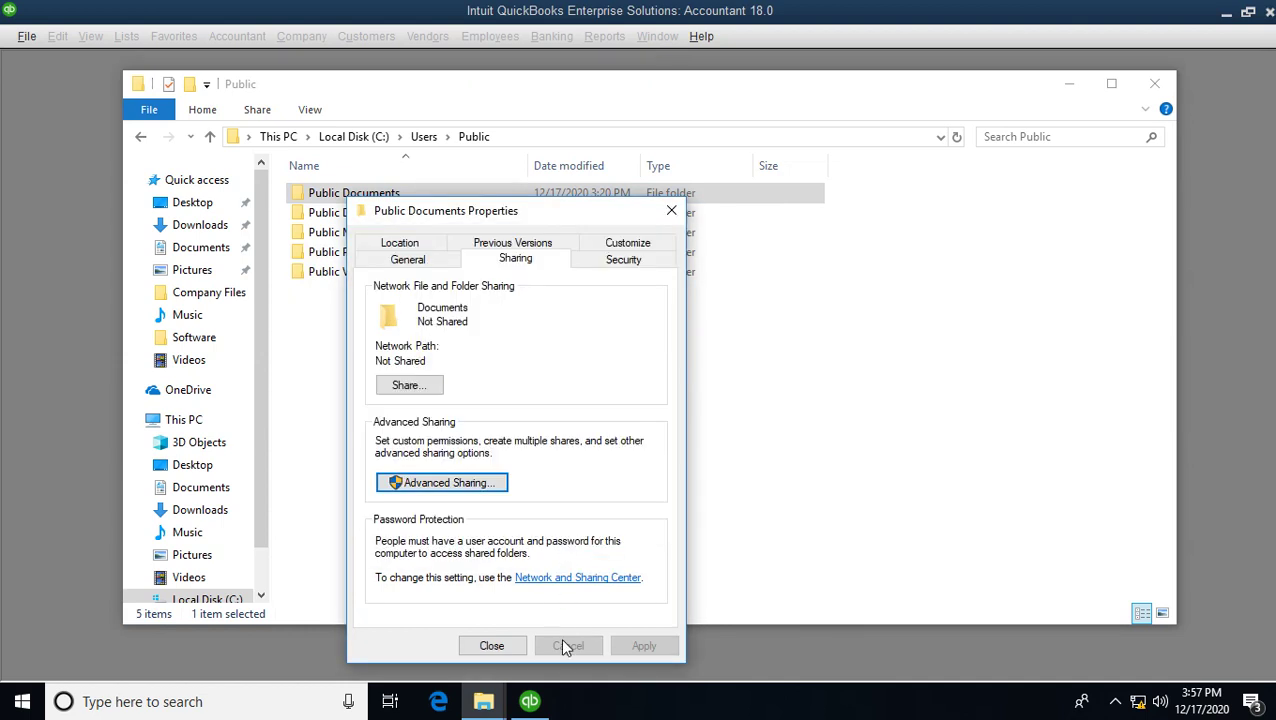
left_click(492, 646)
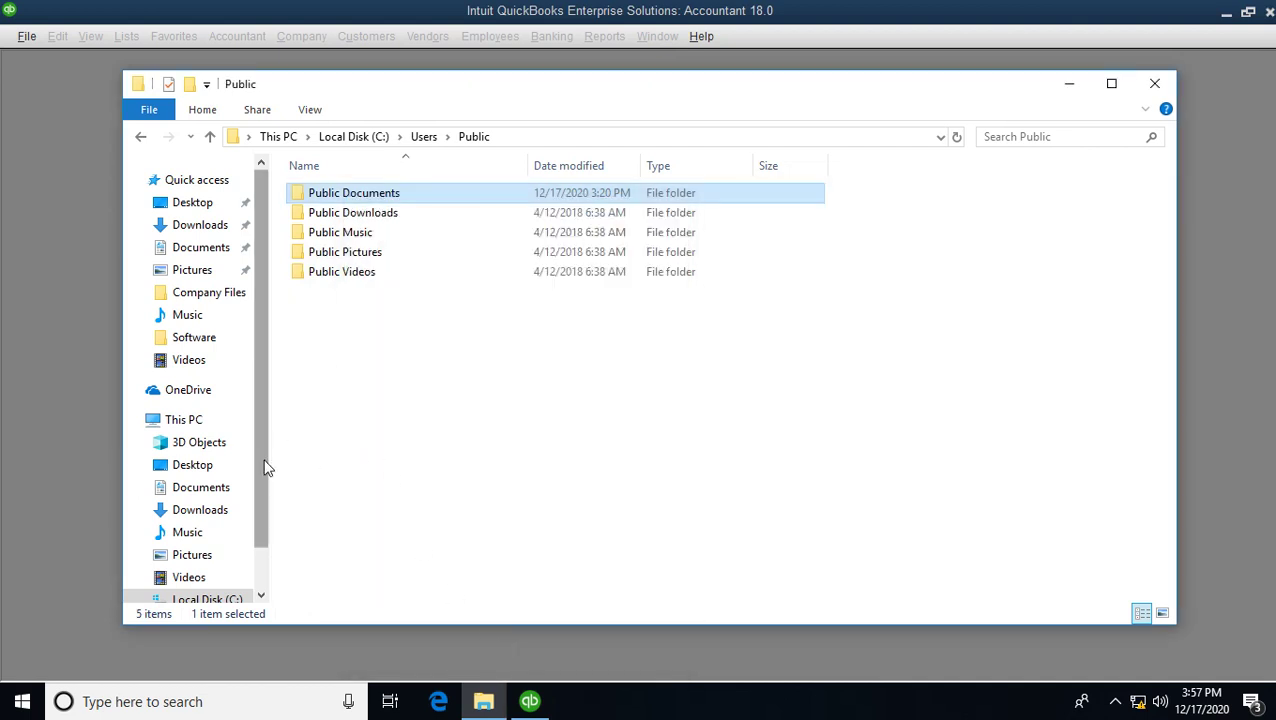
scroll(269, 480, "down", 2)
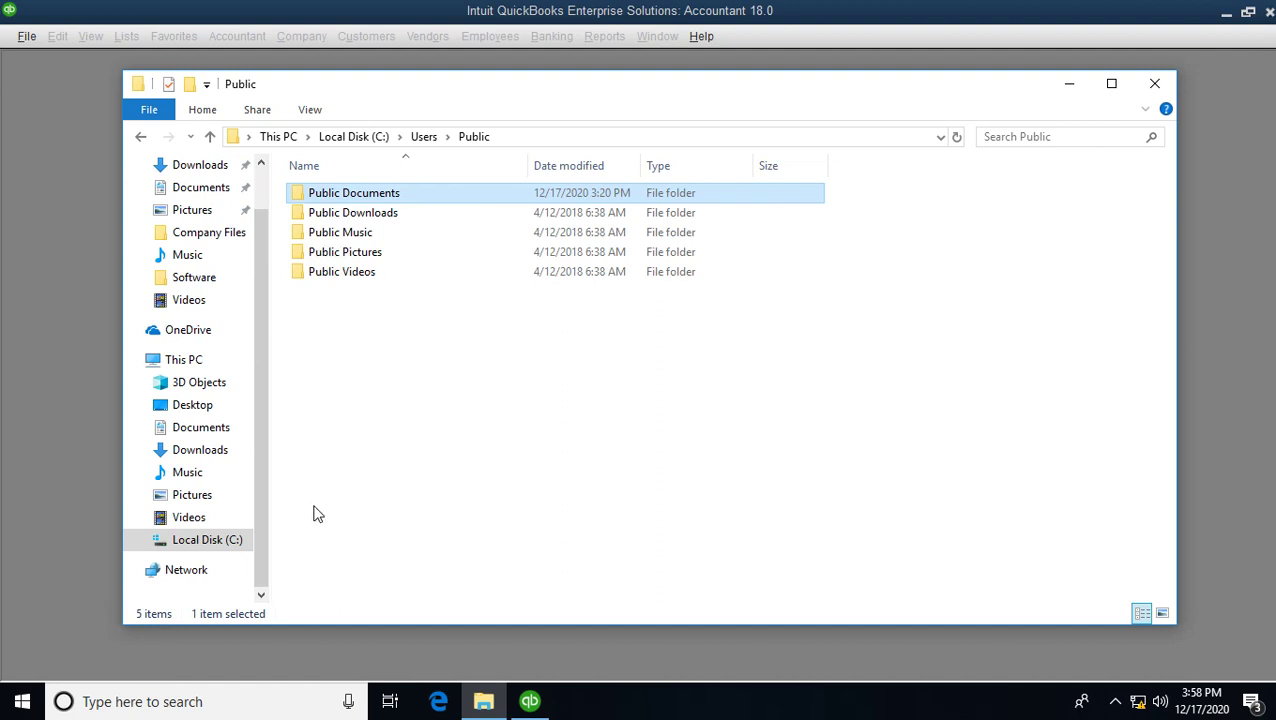
left_click(531, 703)
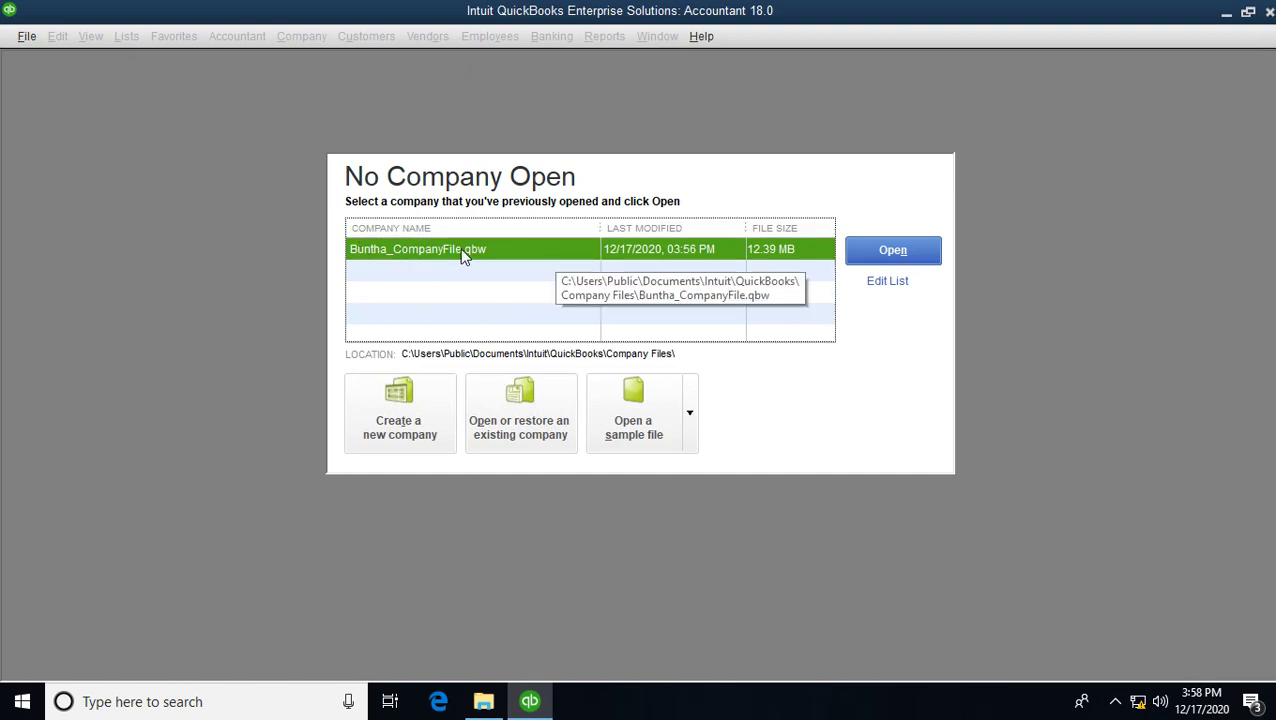
- Hide the company file in the No Company Open recent list via Edit List
left_click(900, 282)
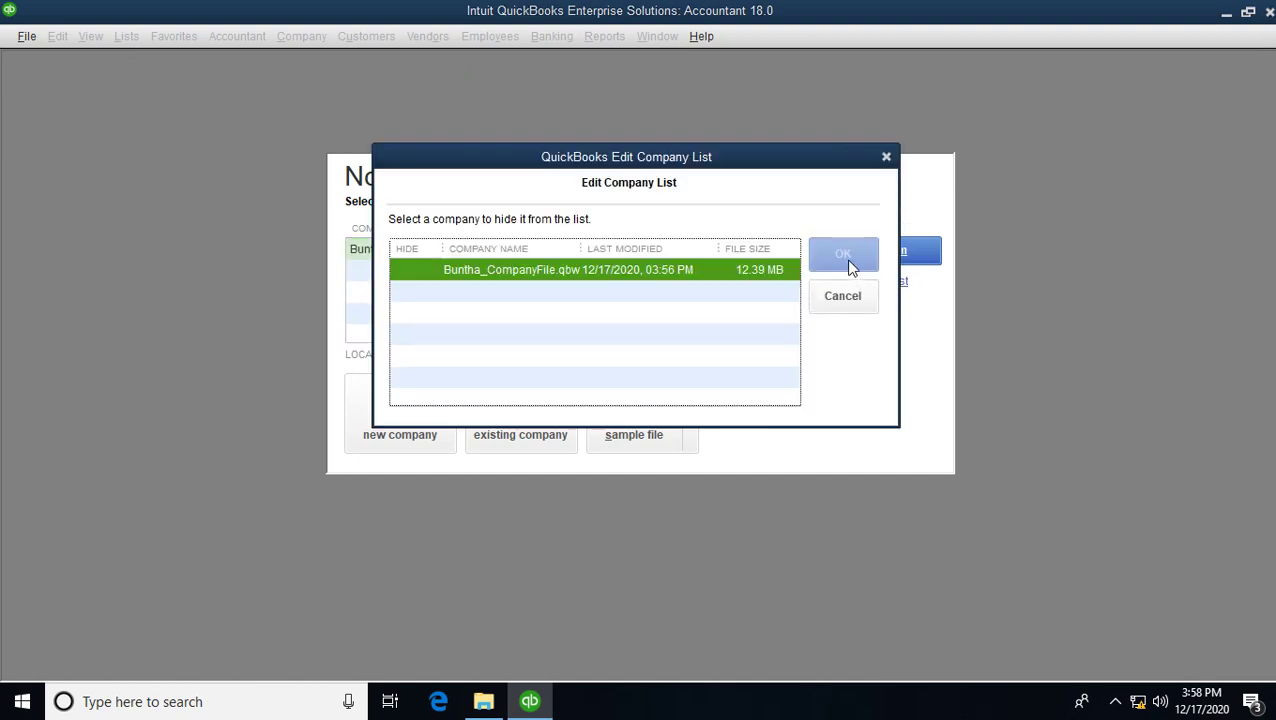
left_click(523, 272)
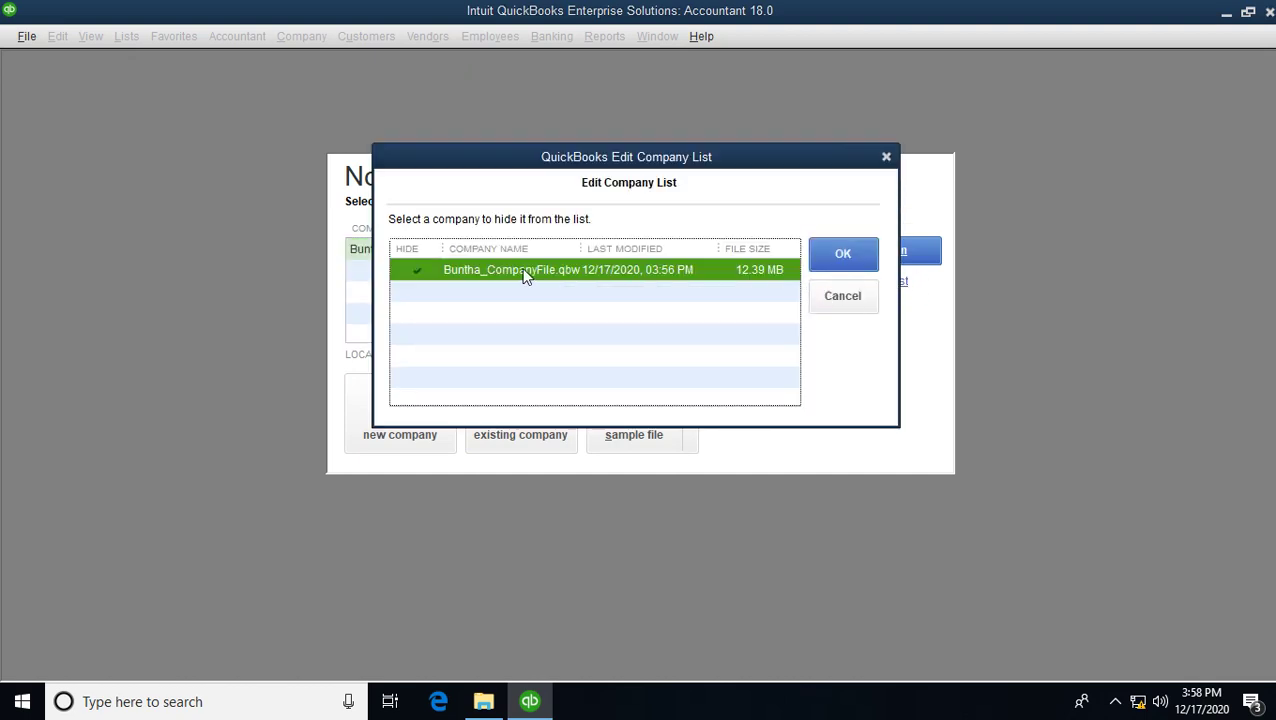
left_click(841, 258)
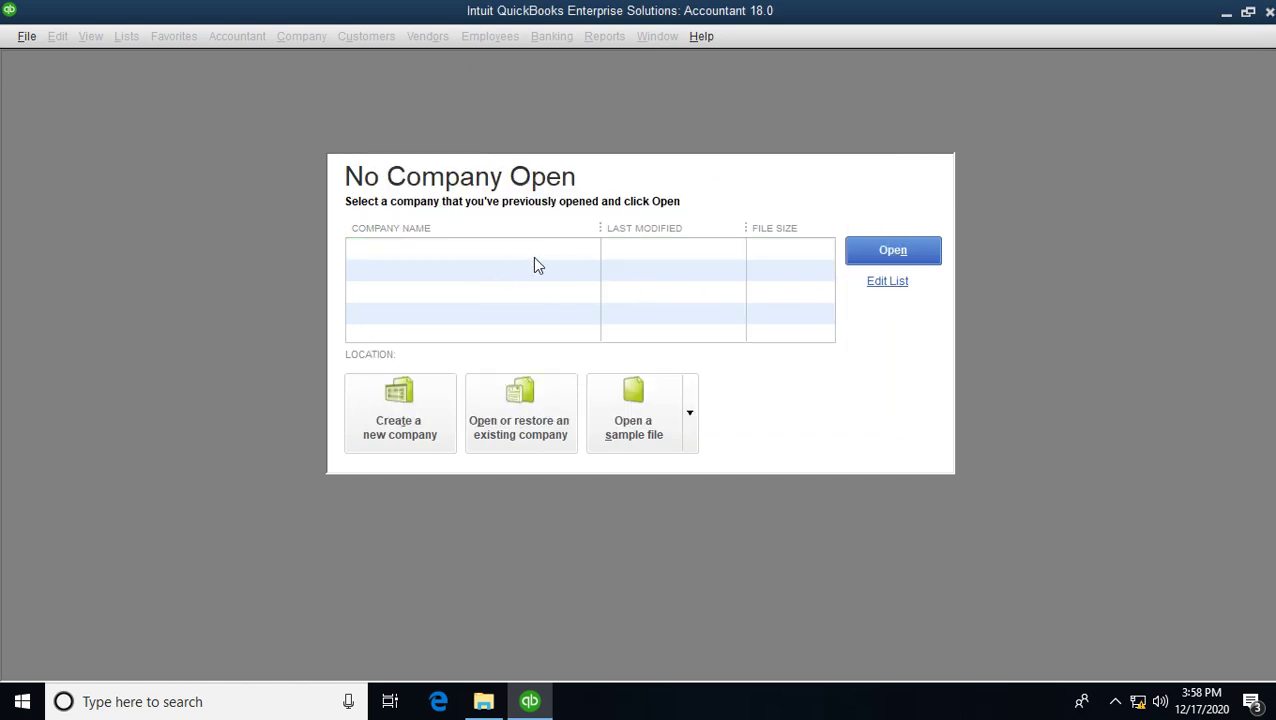
left_click(483, 701)
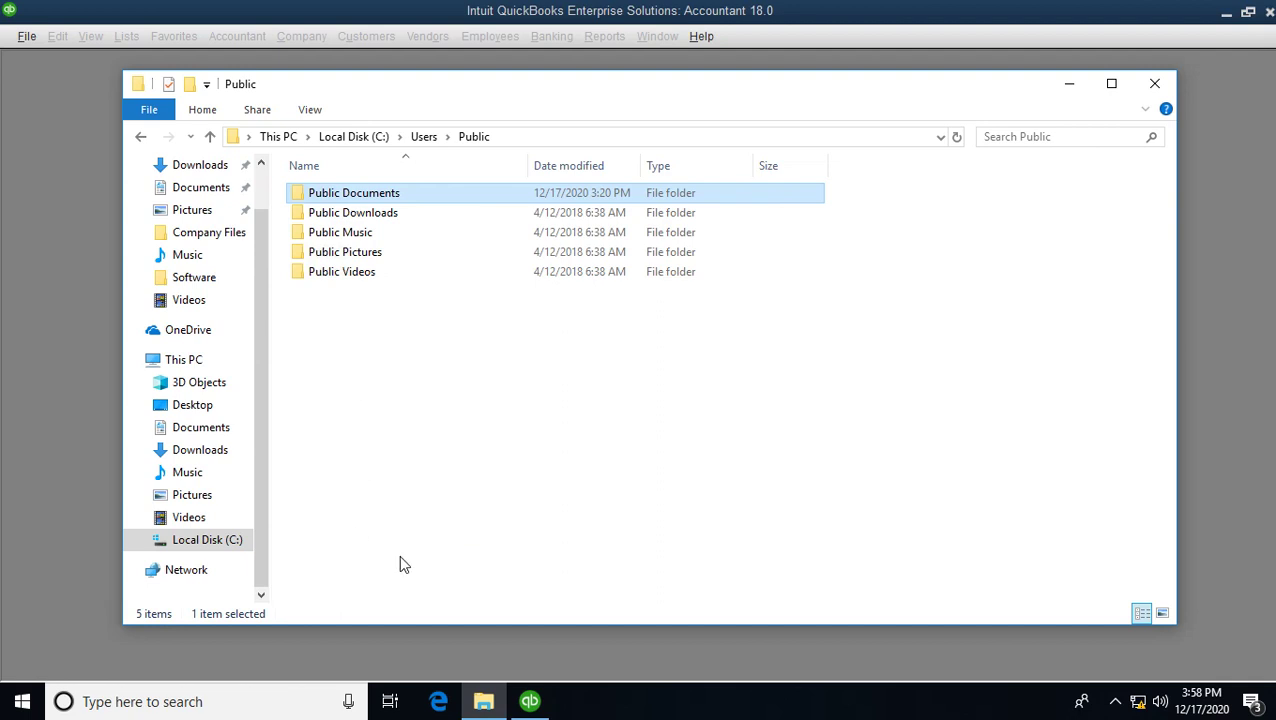
key("alt+Tab")
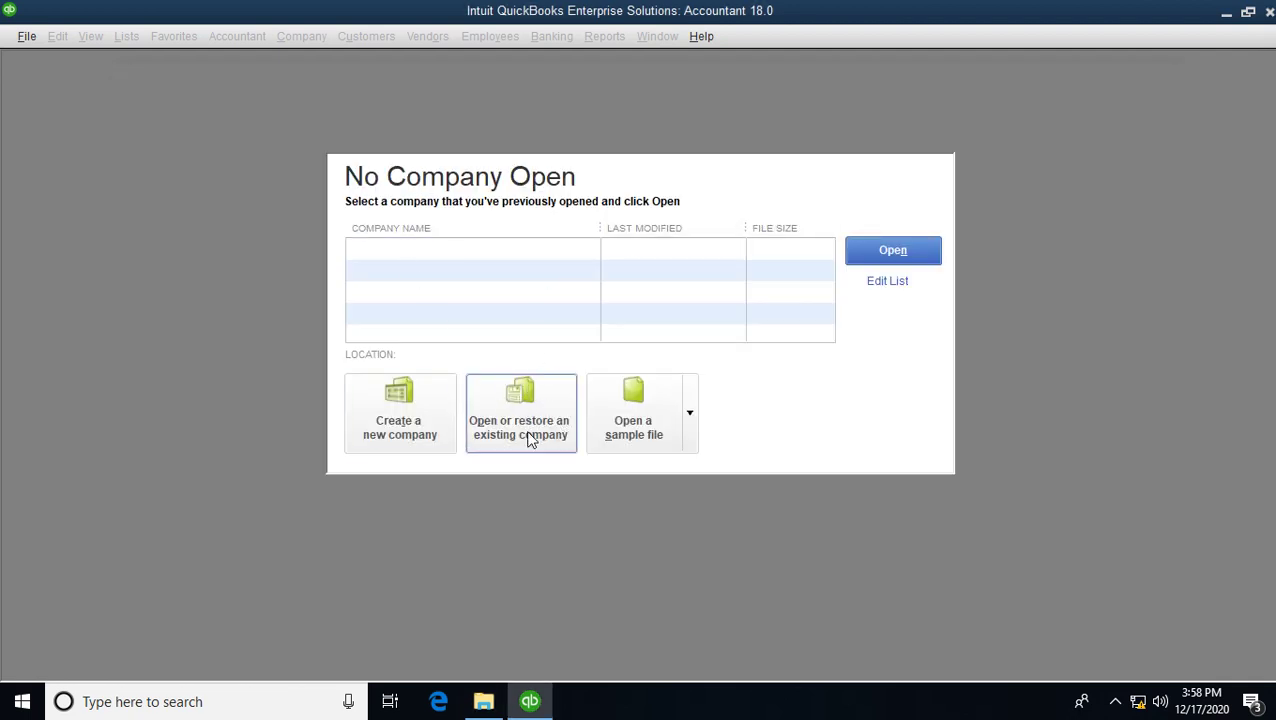
- Choose to restore a locally stored backup copy and select the company's backup file
left_click(533, 444)
left_click(230, 268)
left_click(240, 468)
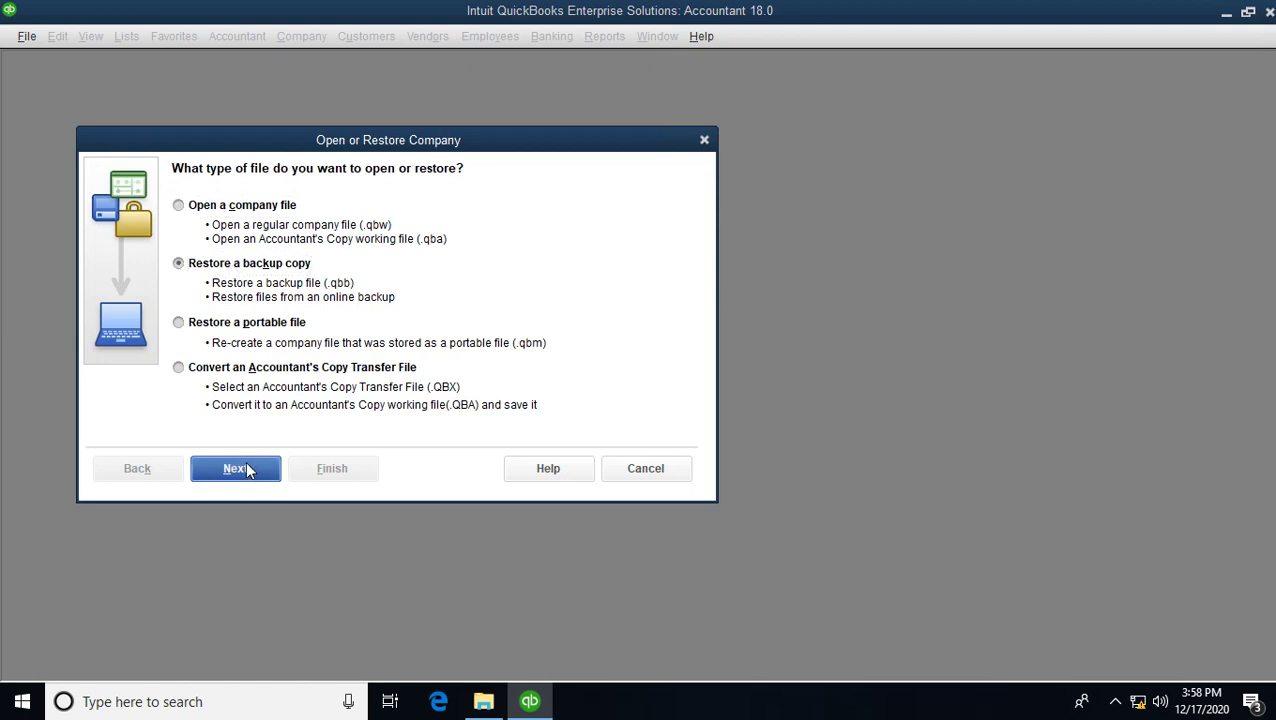
left_click(261, 481)
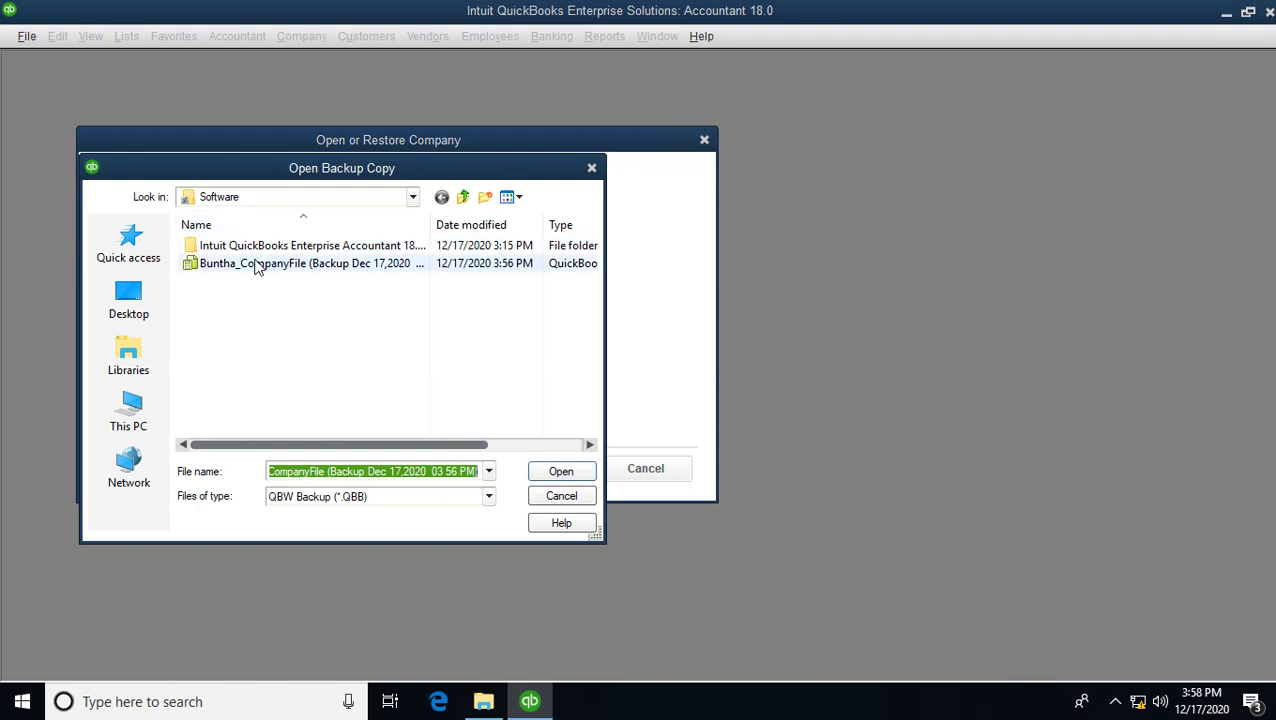
left_click(256, 265)
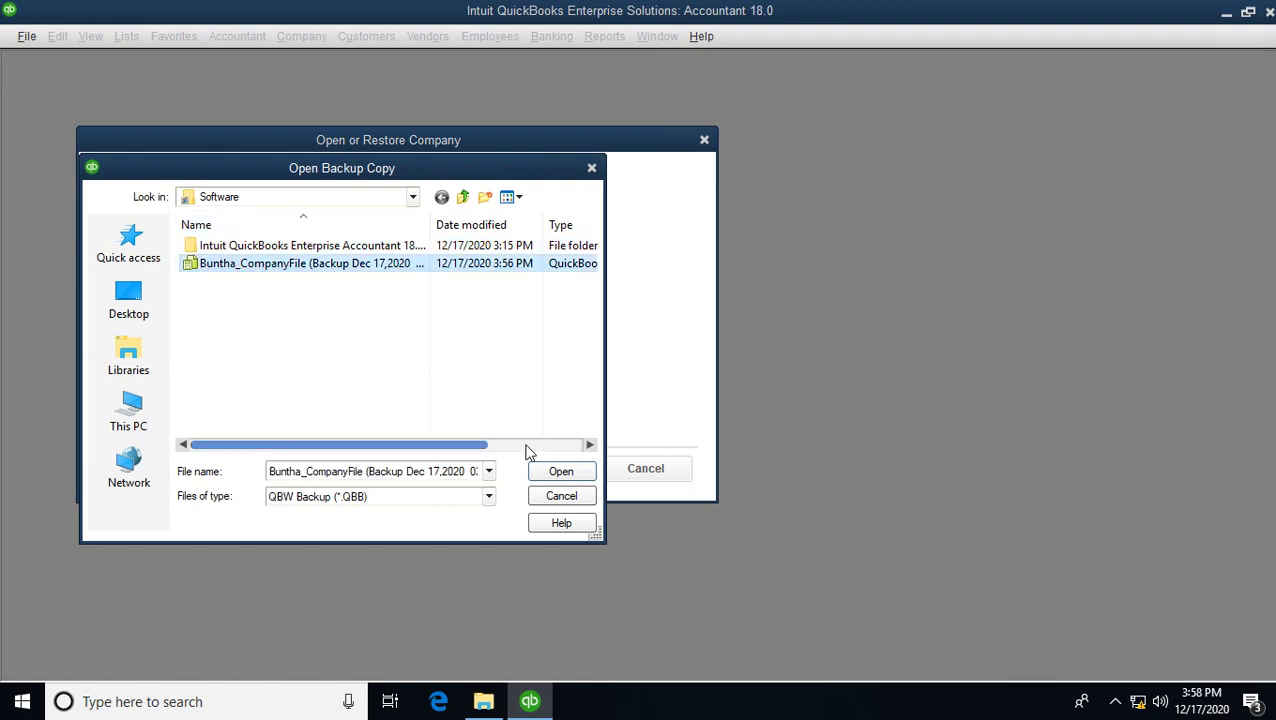
left_click(561, 472)
left_click(218, 468)
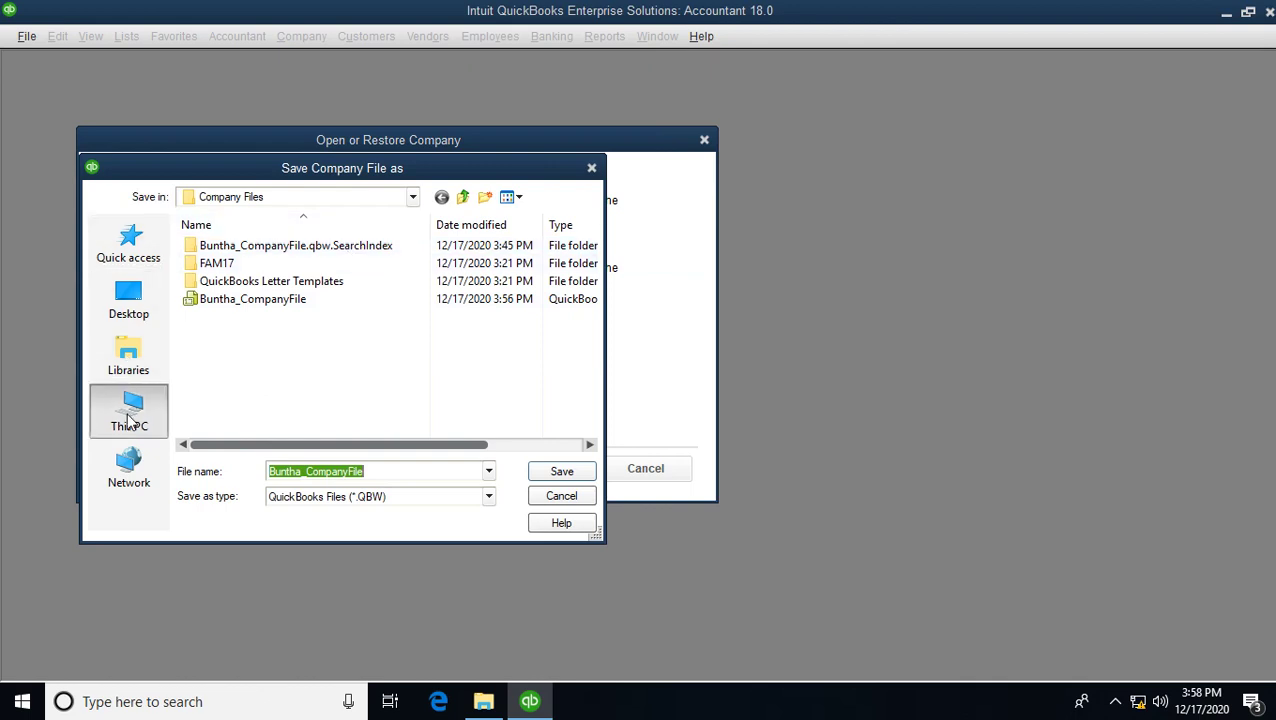
- Restore into C:\QuickBook Database\Company Files and log in as the administrator
left_click(130, 422)
scroll(276, 390, "down", 5)
double_click(292, 387)
left_click(252, 302)
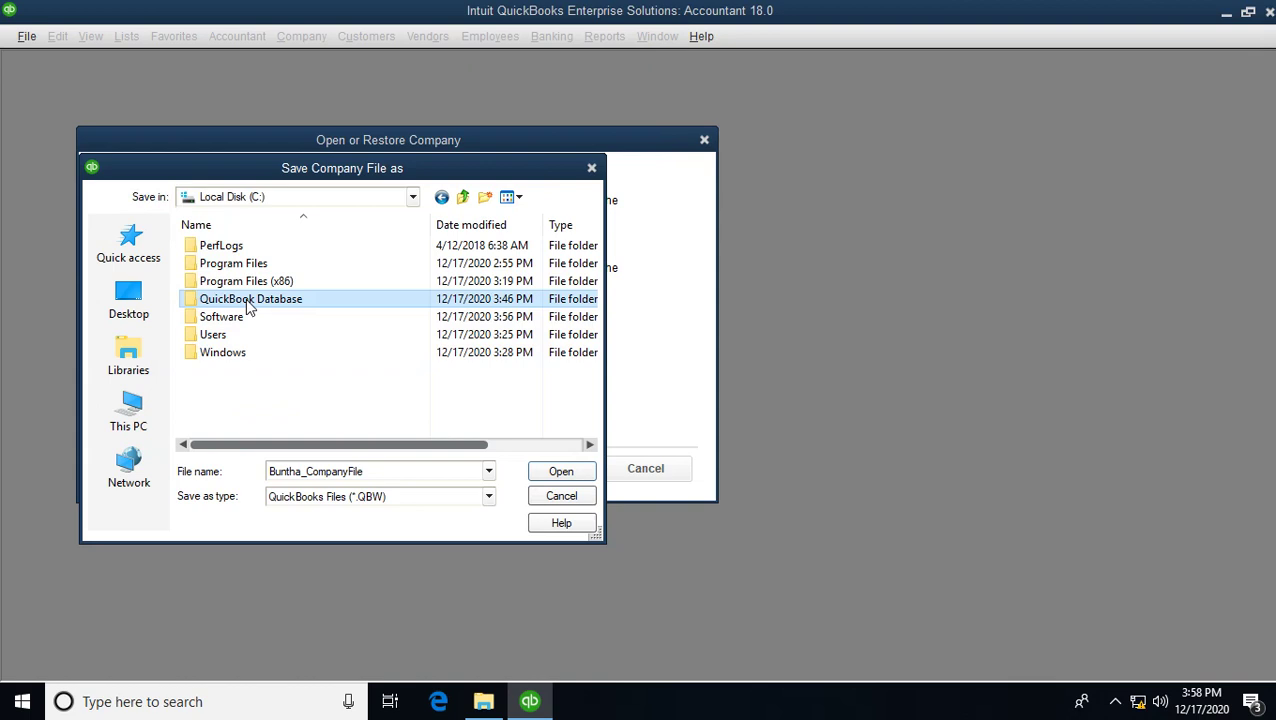
double_click(250, 300)
double_click(230, 247)
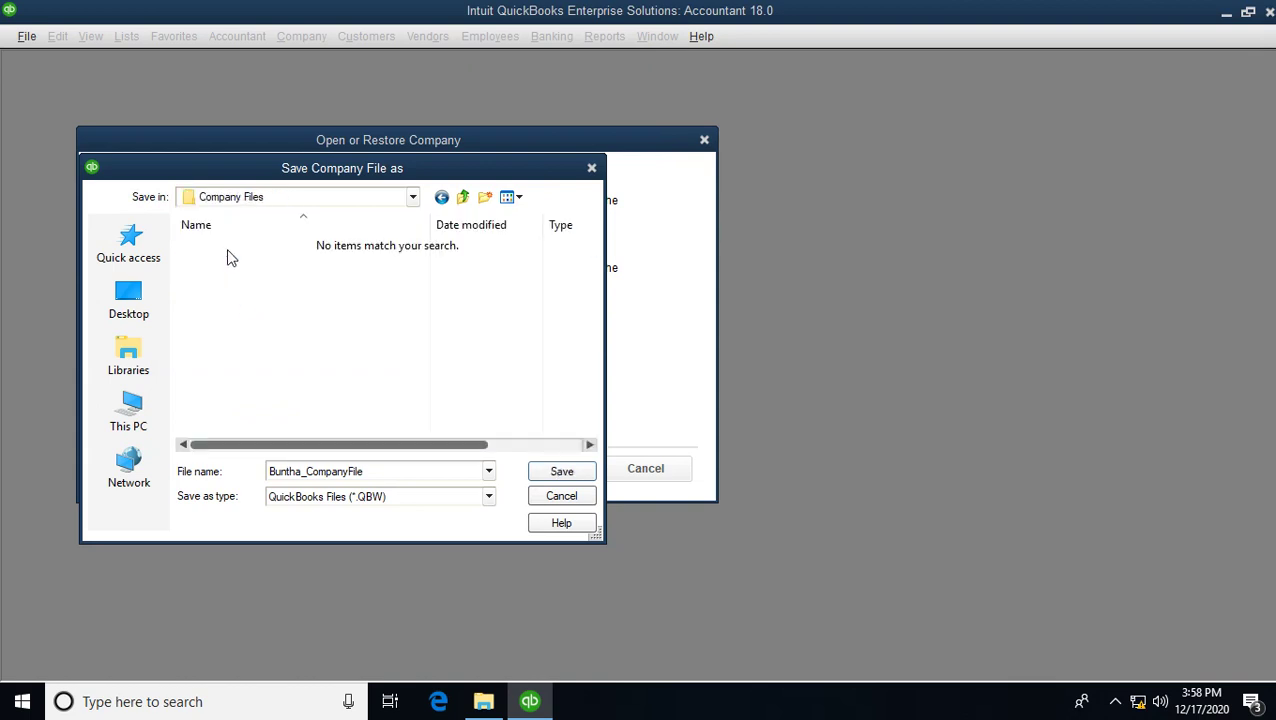
left_click(565, 474)
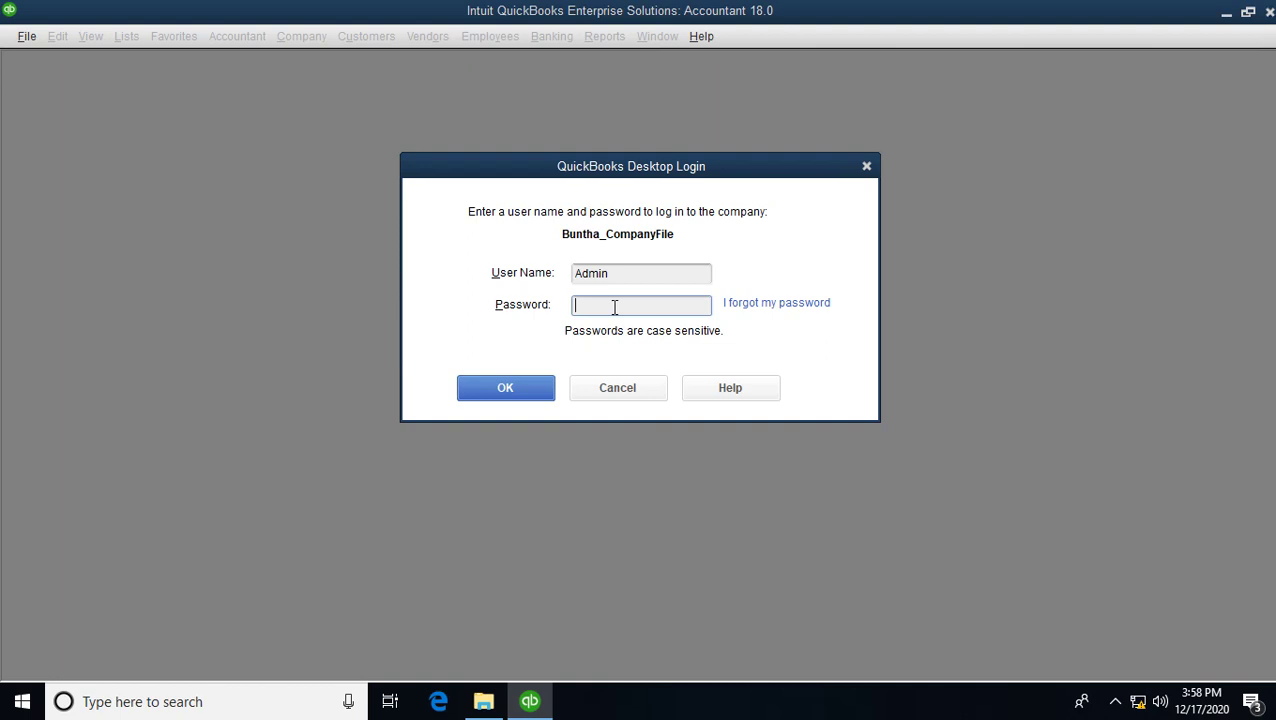
left_click(516, 388)
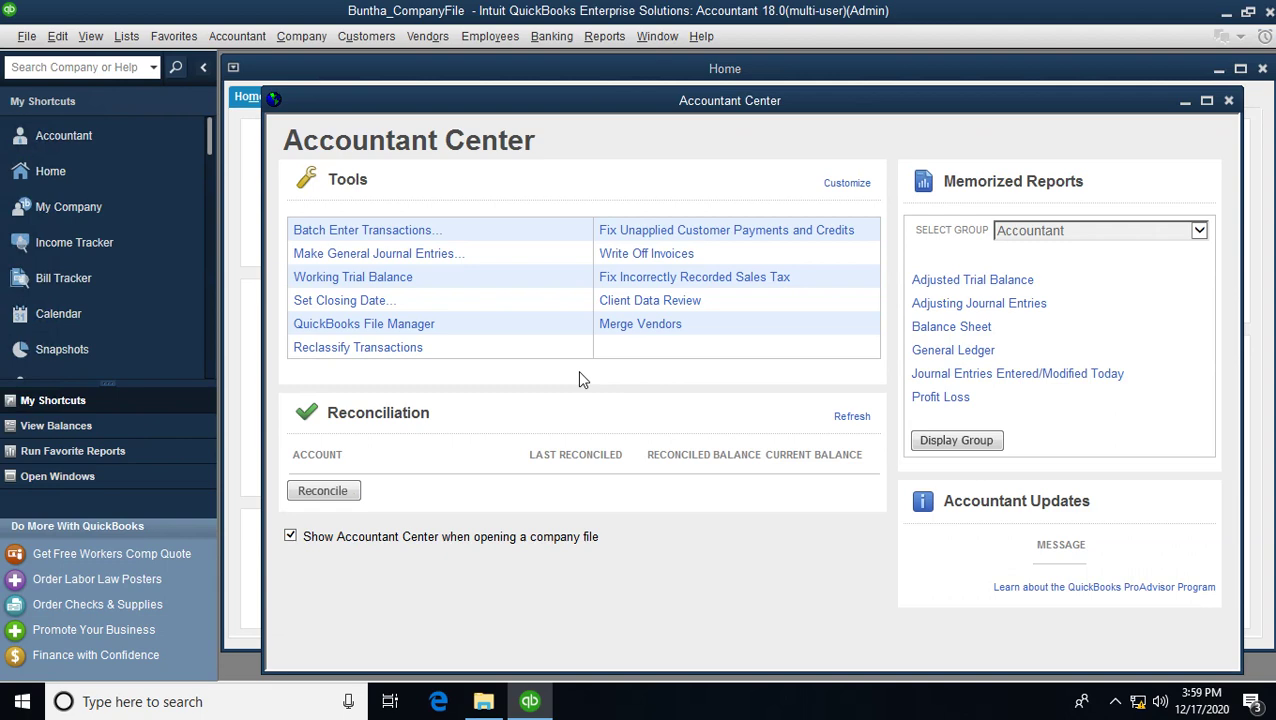
left_click(484, 697)
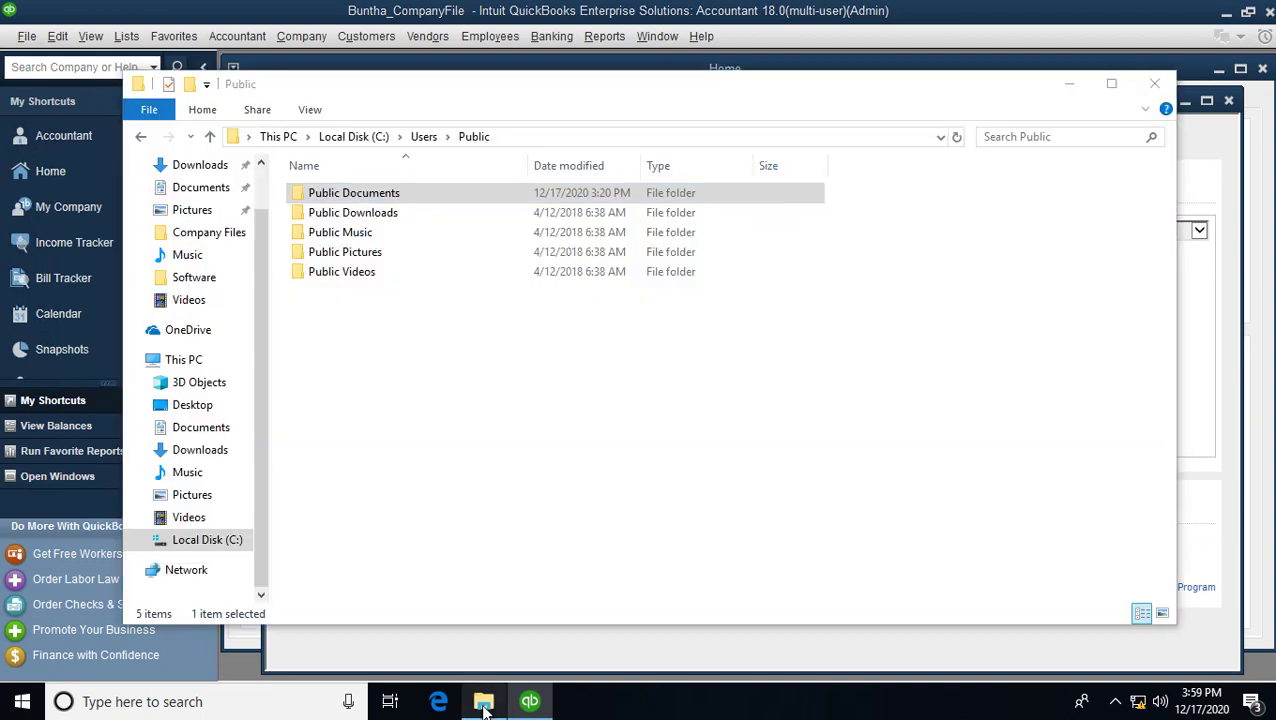
- Browse to C:\QuickBook Database\Company Files and select the restored company files
left_click(215, 540)
double_click(366, 255)
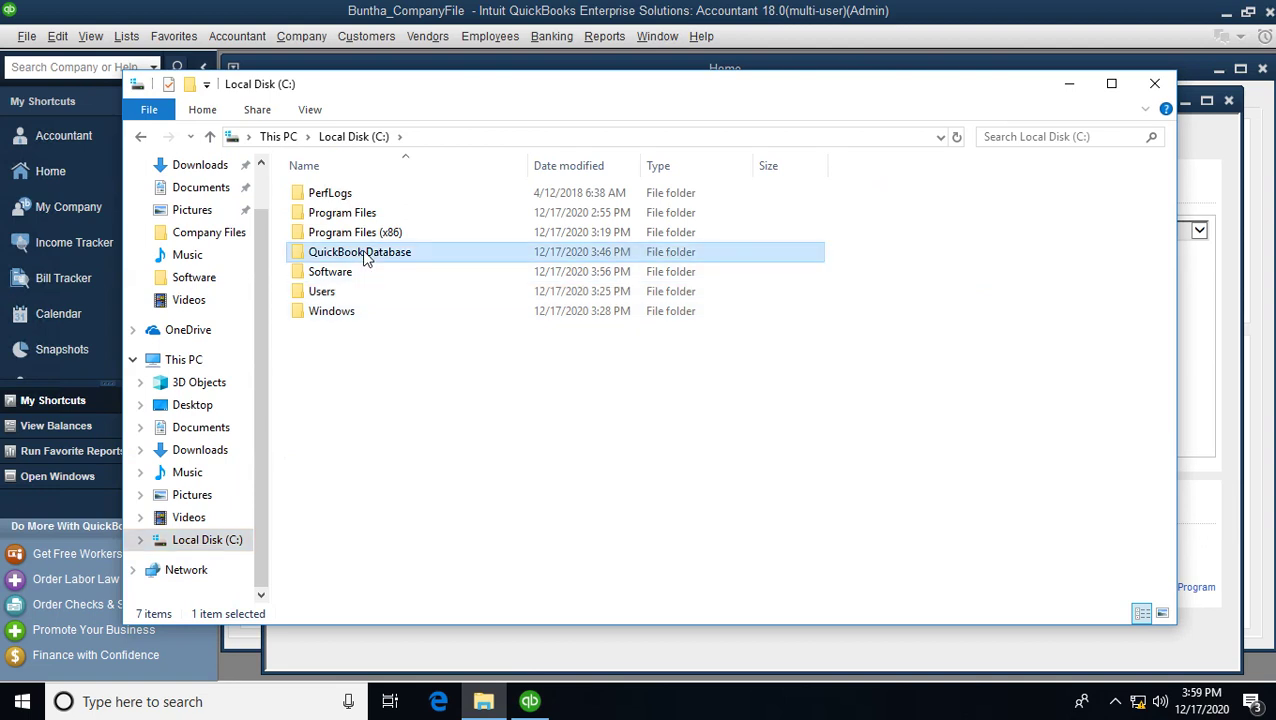
double_click(352, 196)
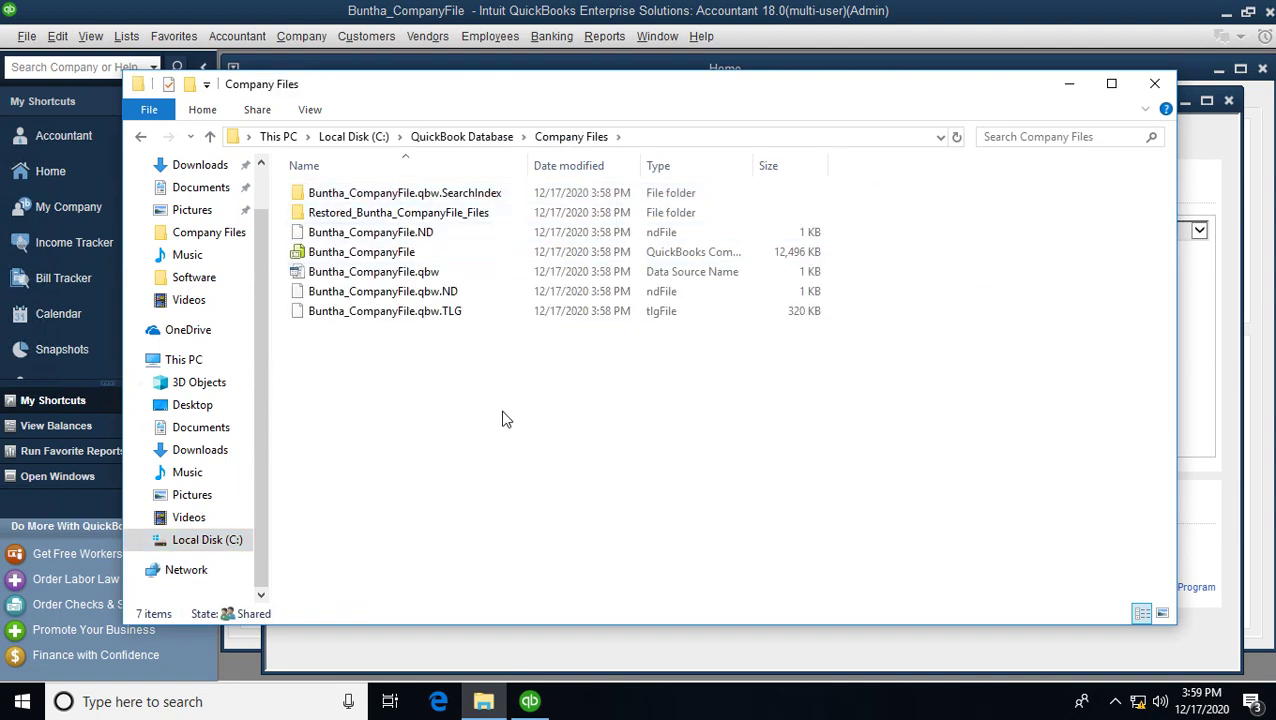
left_click_drag(773, 476, 328, 193)
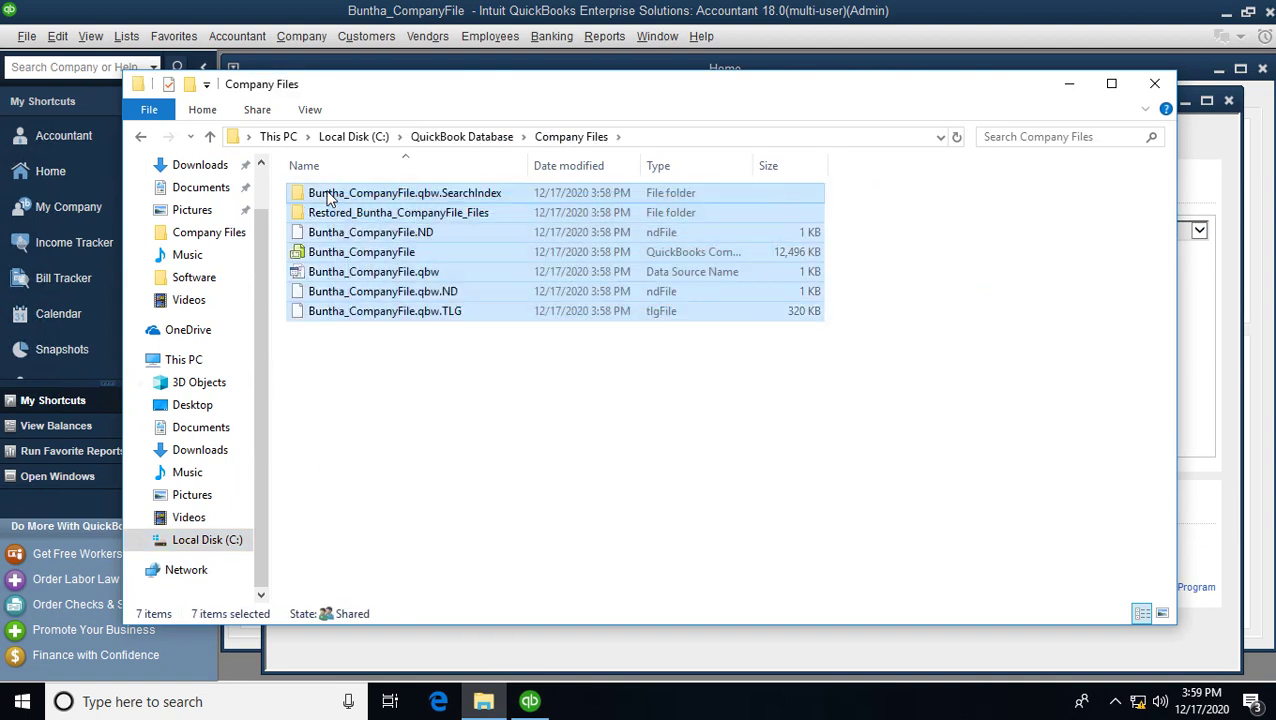
left_click(487, 136)
- Close File Explorer and the Accountant Center, then minimize the server's remote session
left_click(1156, 83)
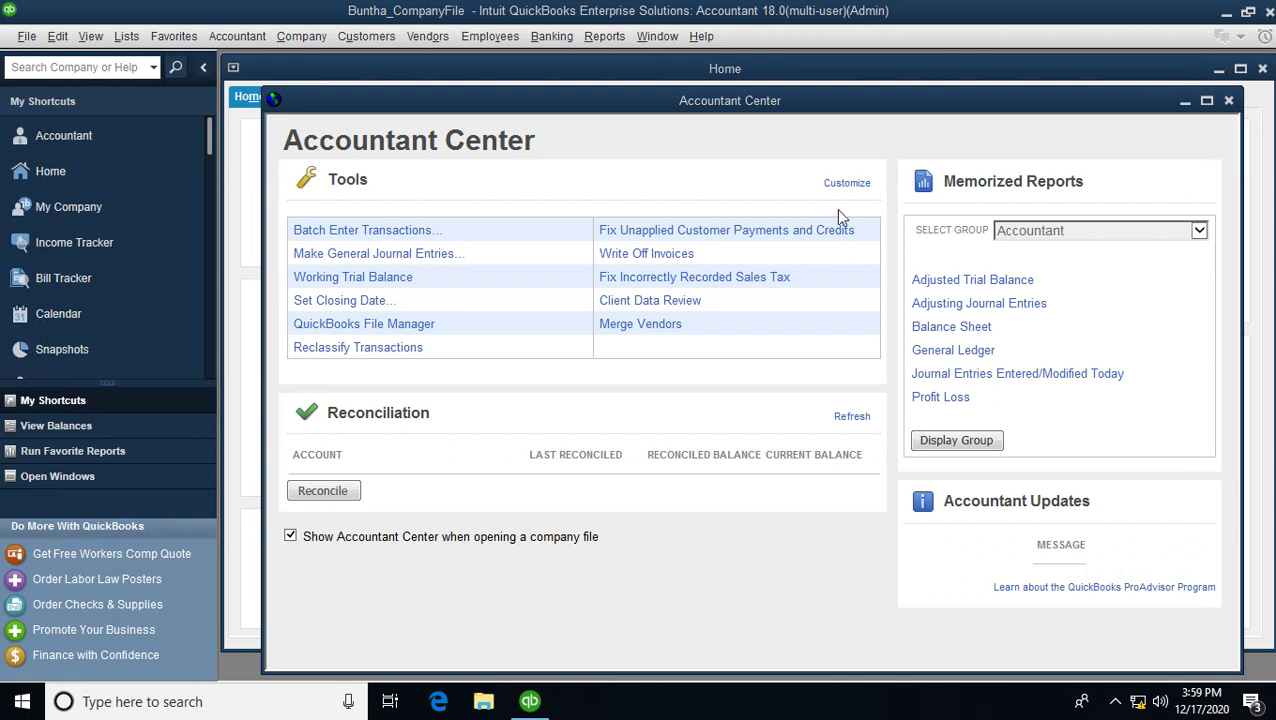
left_click(1229, 104)
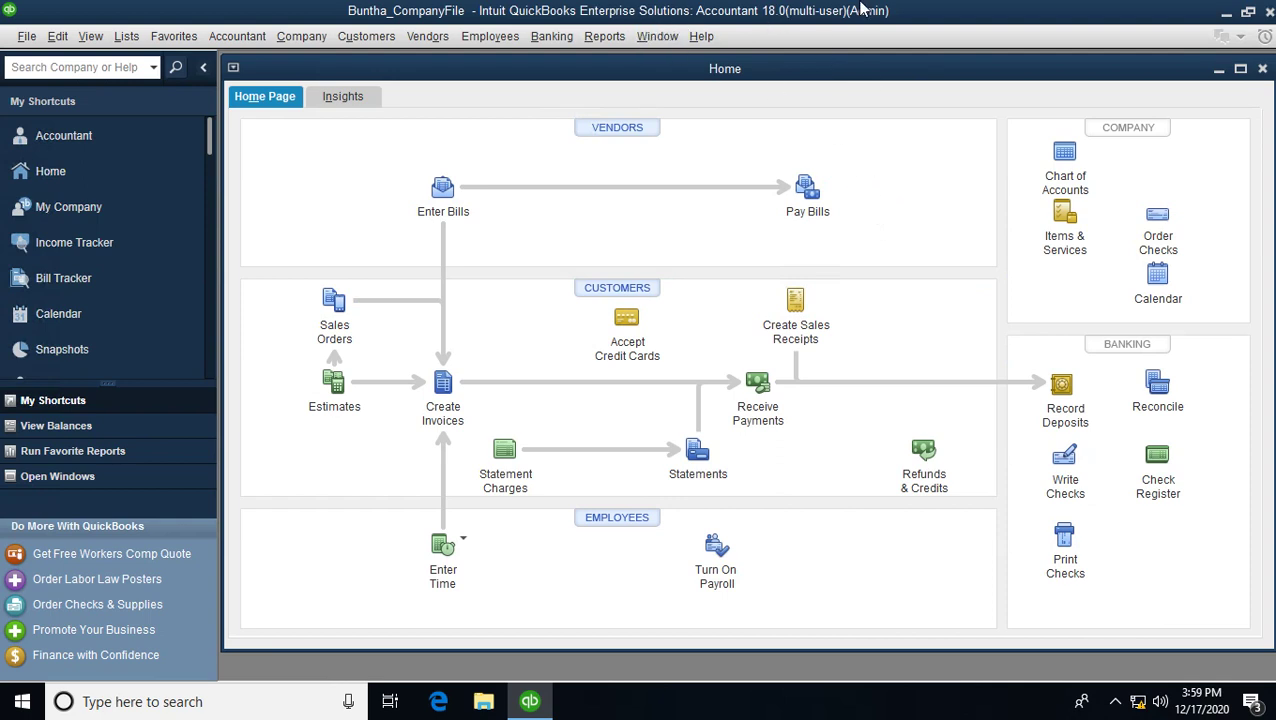
left_click(830, 13)
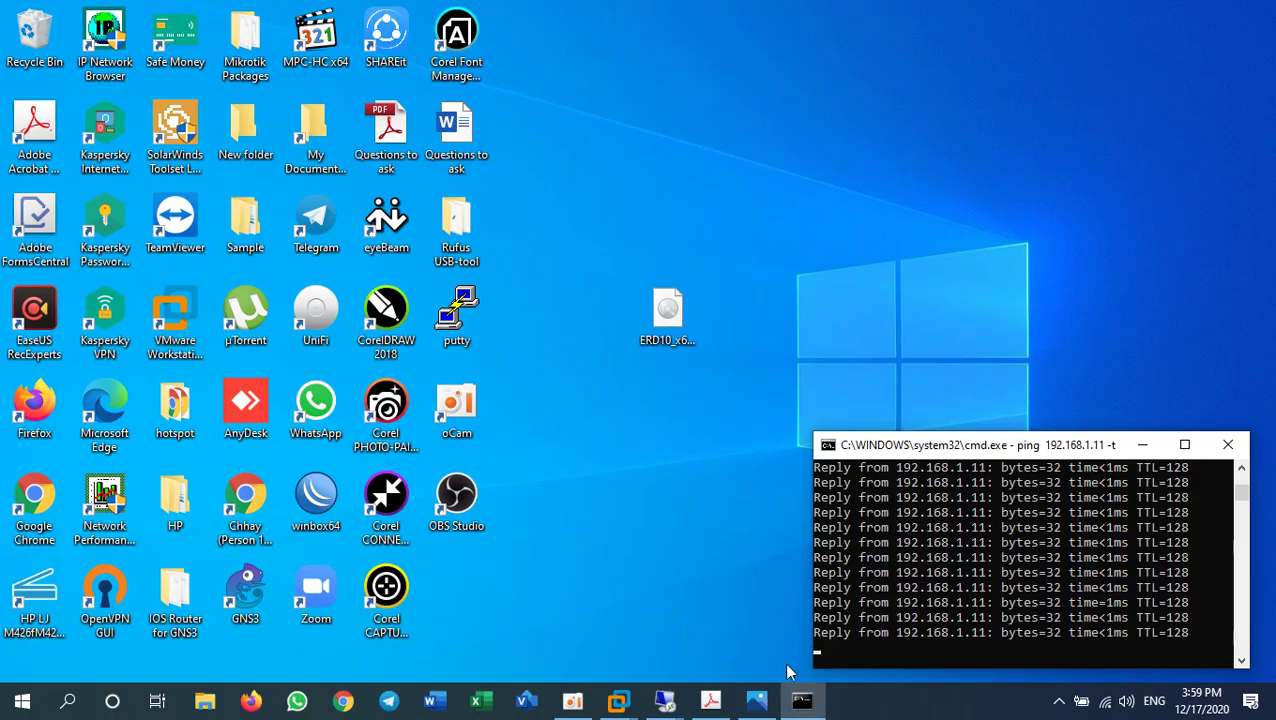
- Bring up the 192.168.1.10 workstation session from its Remote Desktop taskbar thumbnail
mouse_move(664, 700)
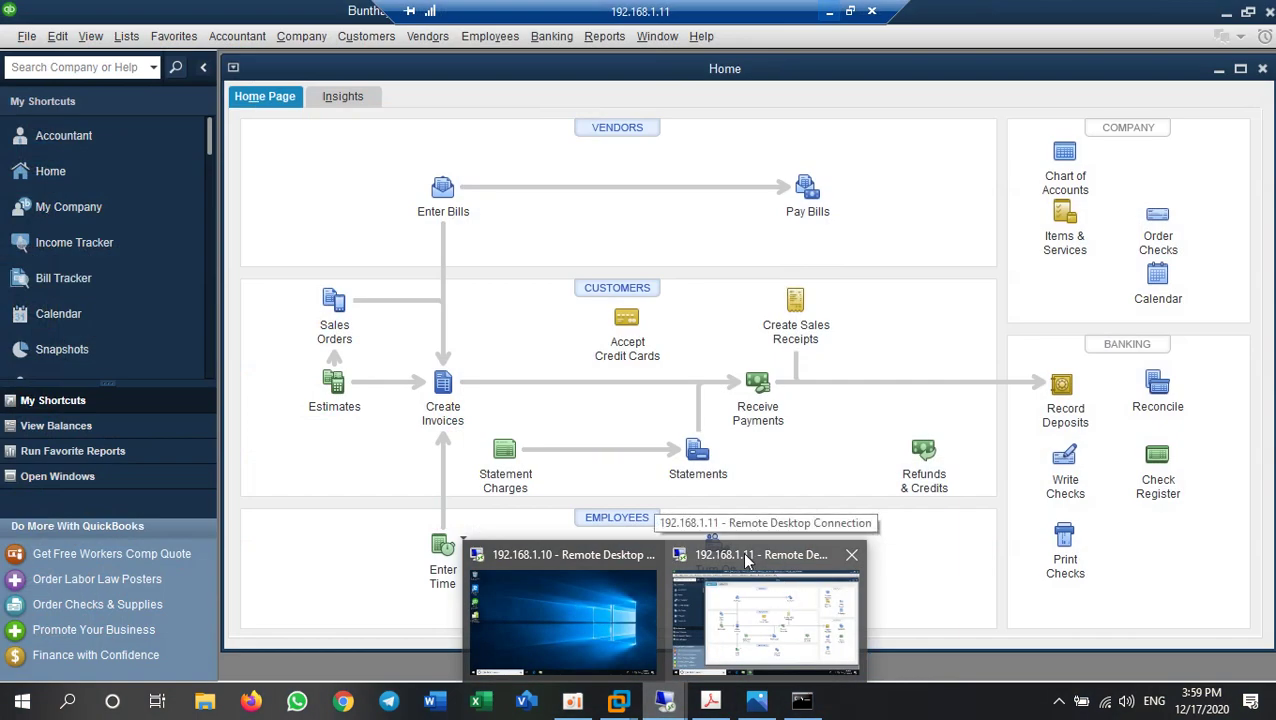
mouse_move(572, 582)
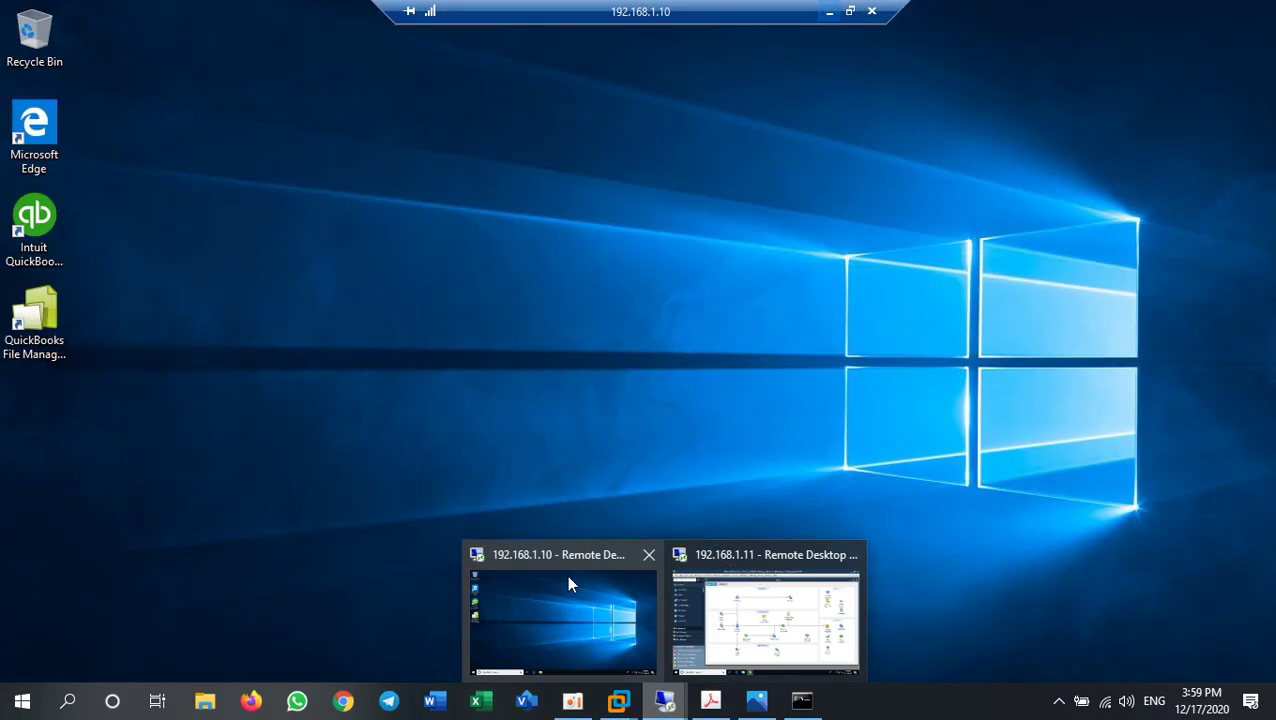
left_click(598, 604)
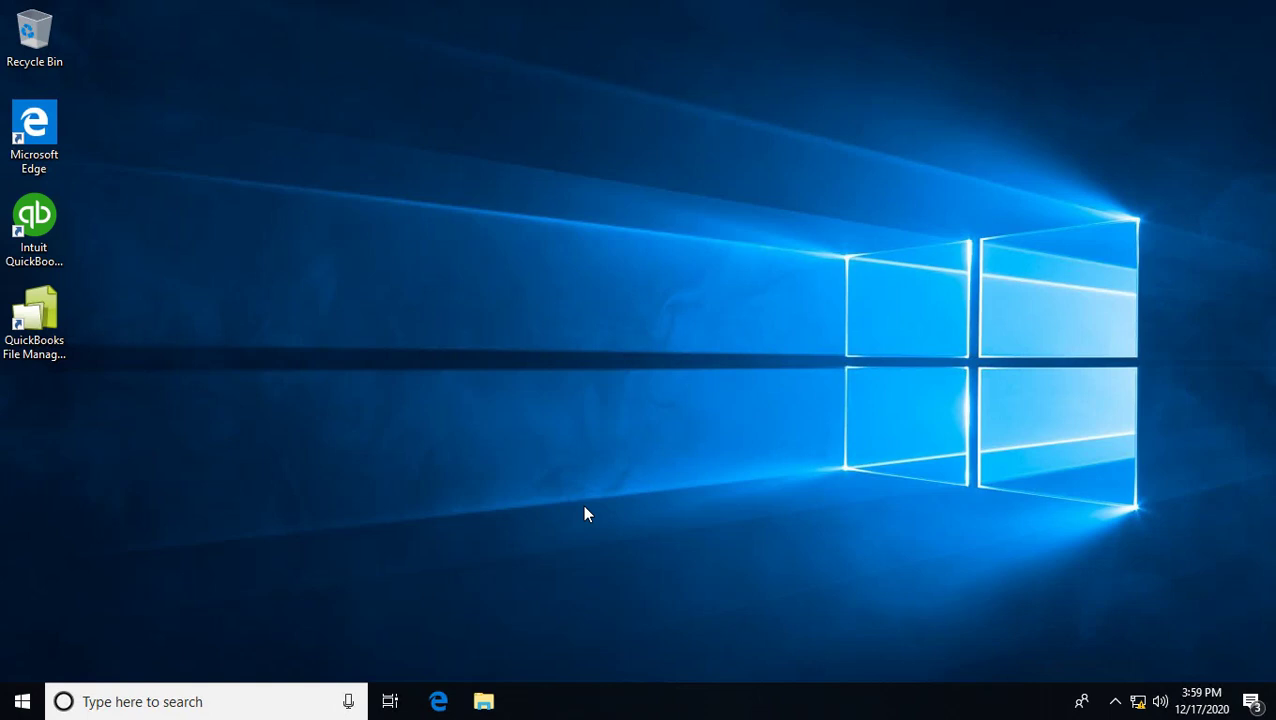
- Run \\192.168.1.11 from the Windows Run dialog to reach the server share
key("super+r")
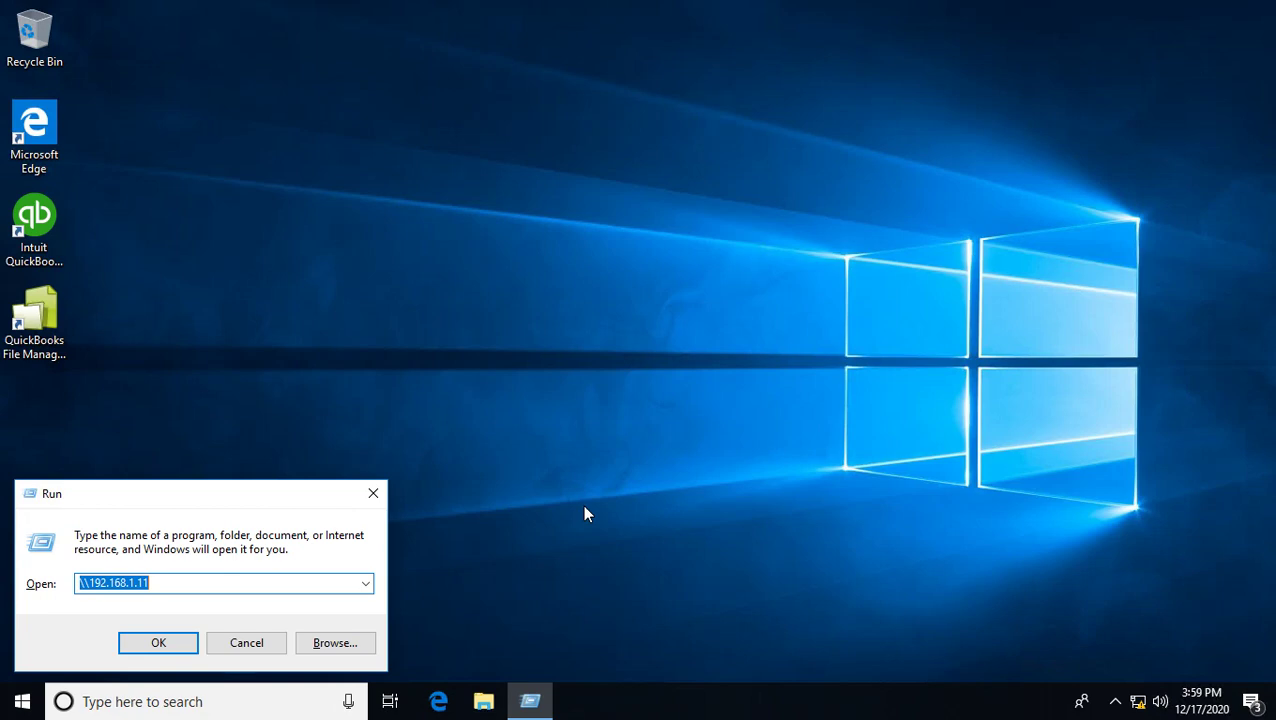
key("End")
key("shift+Left")
key("shift+Left")
key("shift+Left")
key("shift+Left")
key("shift+Left")
key("shift+Left")
key("shift+Left")
key("shift+Left")
key("shift+Left")
key("shift+Left")
key("shift+Left")
key("shift+Left")
key("shift+Left")
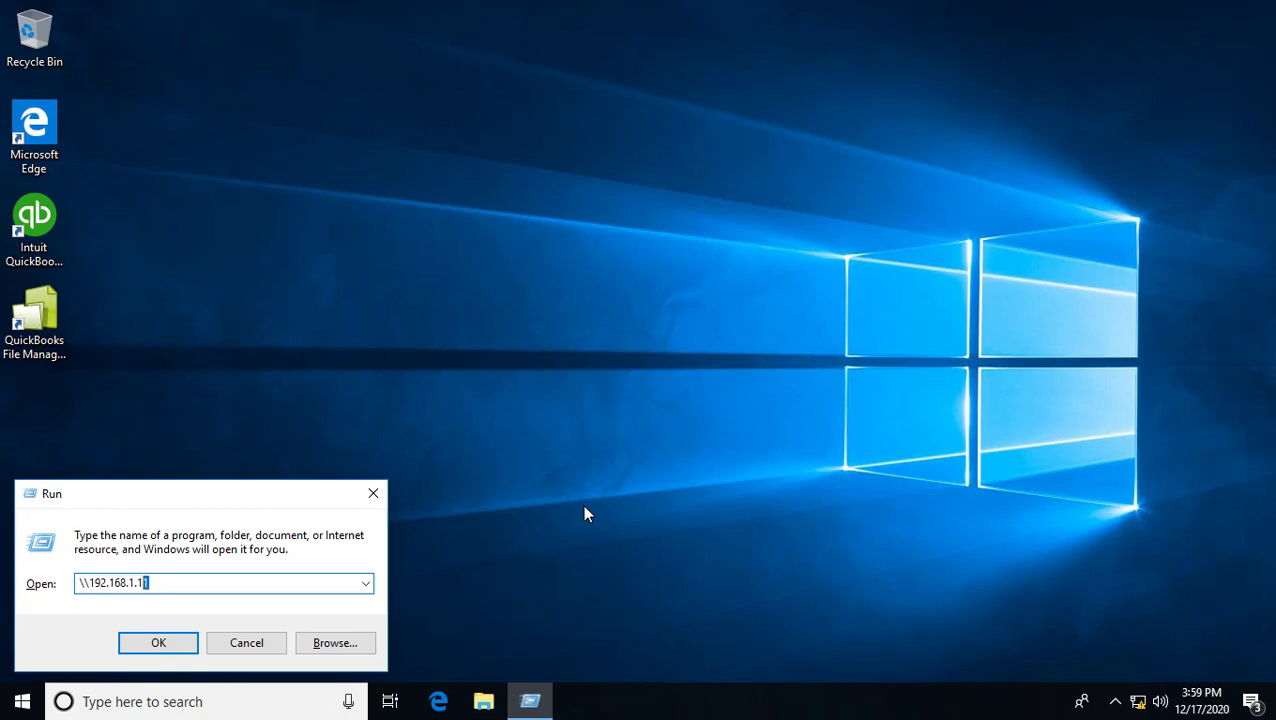
key("Left")
key("Right")
key("Right")
key("Right")
key("Right")
key("Right")
key("Right")
key("Right")
key("Right")
key("Right")
key("Right")
key("Right")
key("Right")
key("Right")
key("Return")
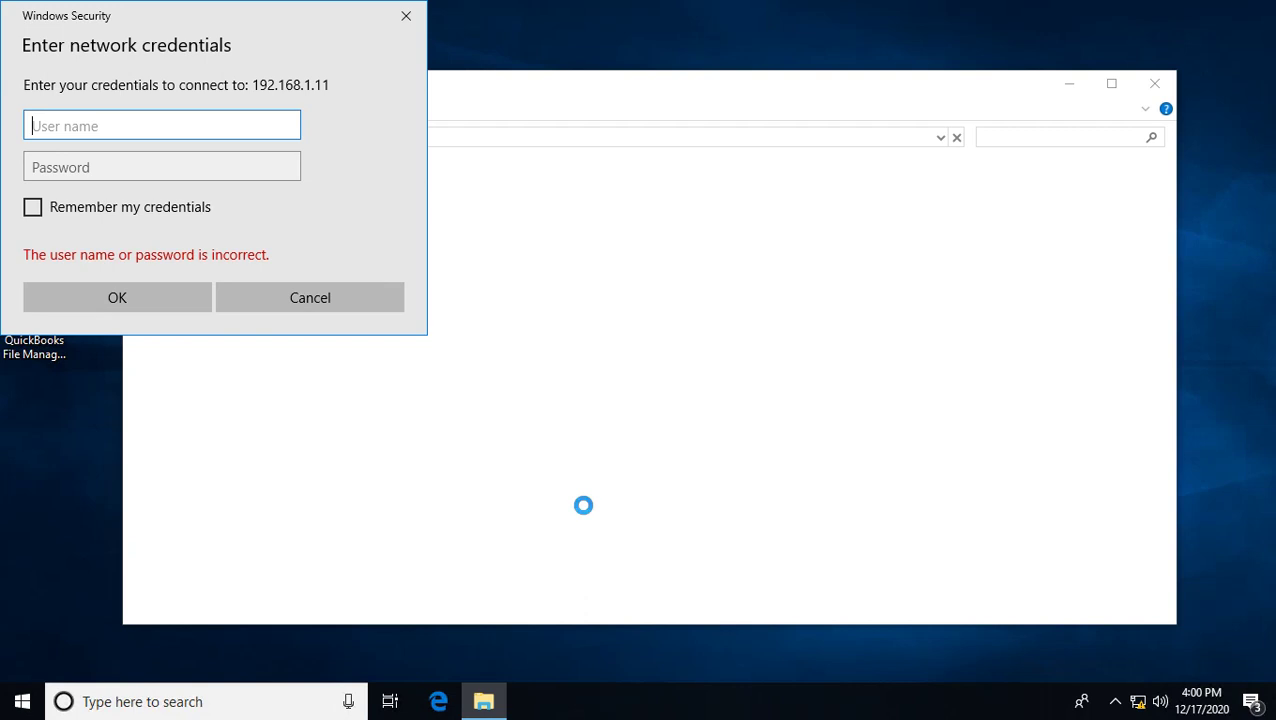
- Sign in to 192.168.1.11 with the server account's credentials remembered, then select QuickBook Database
type("QB")
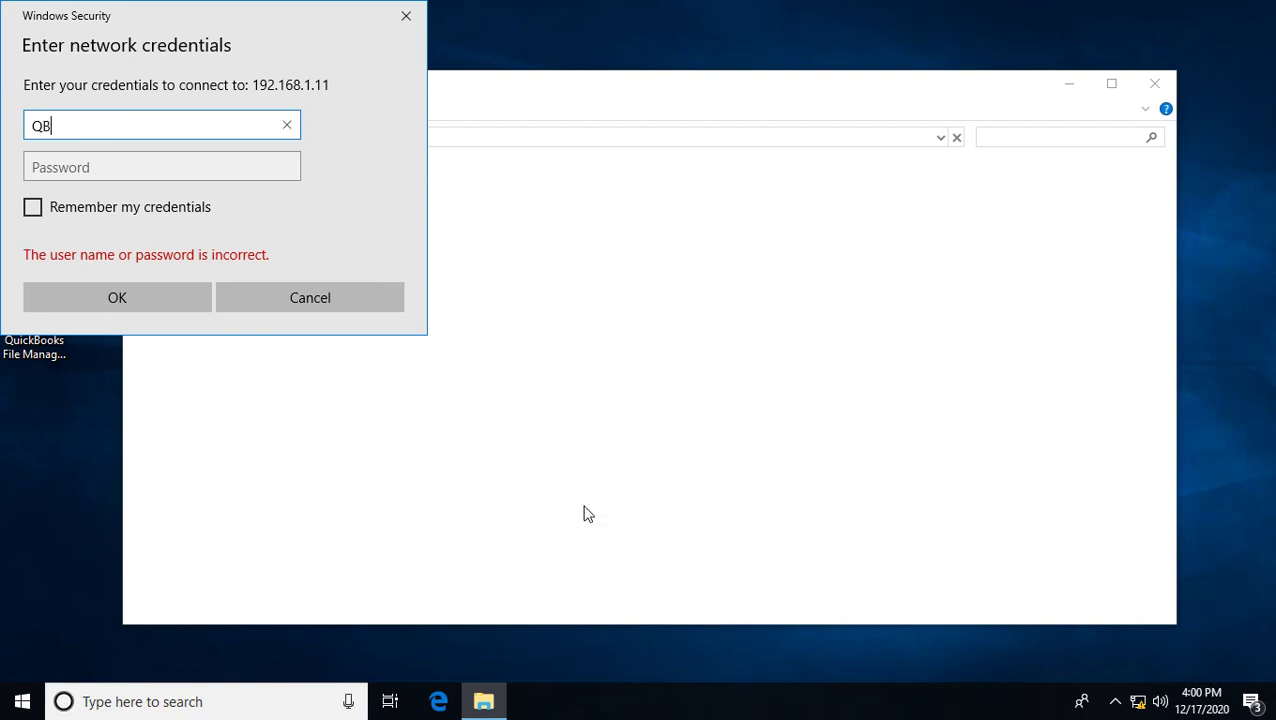
type("Server")
key("Tab")
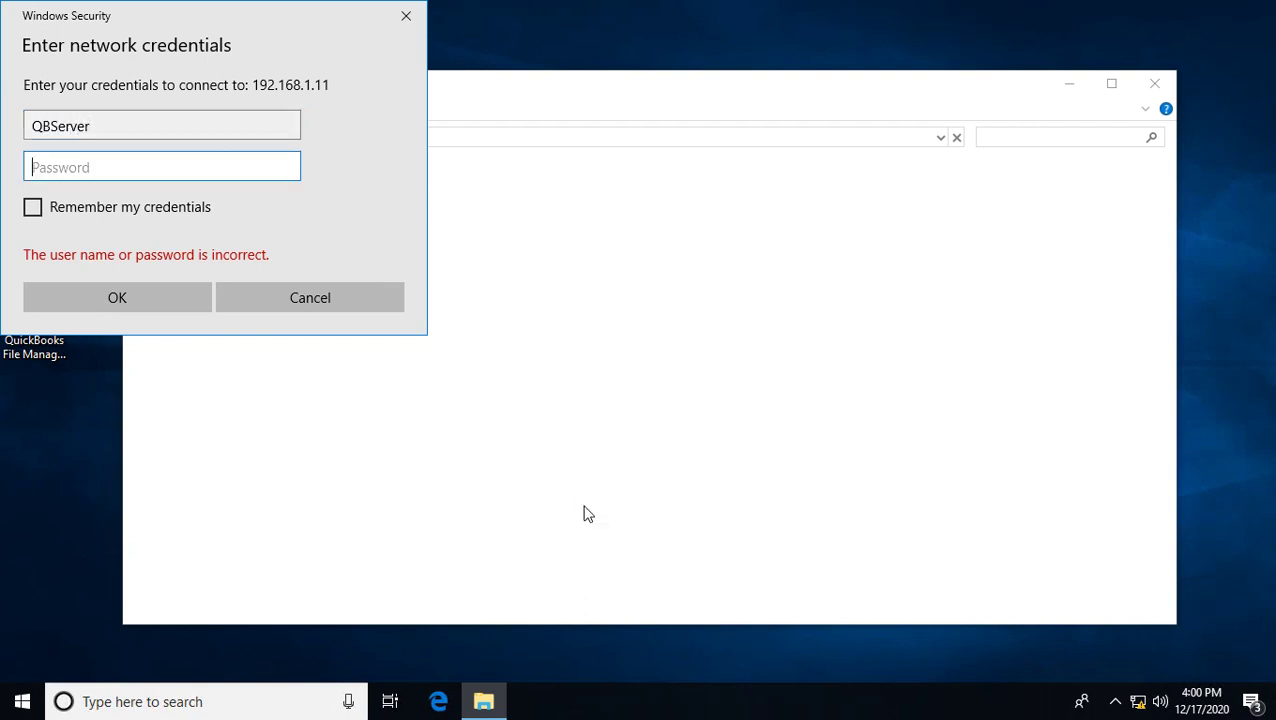
type("••••••••")
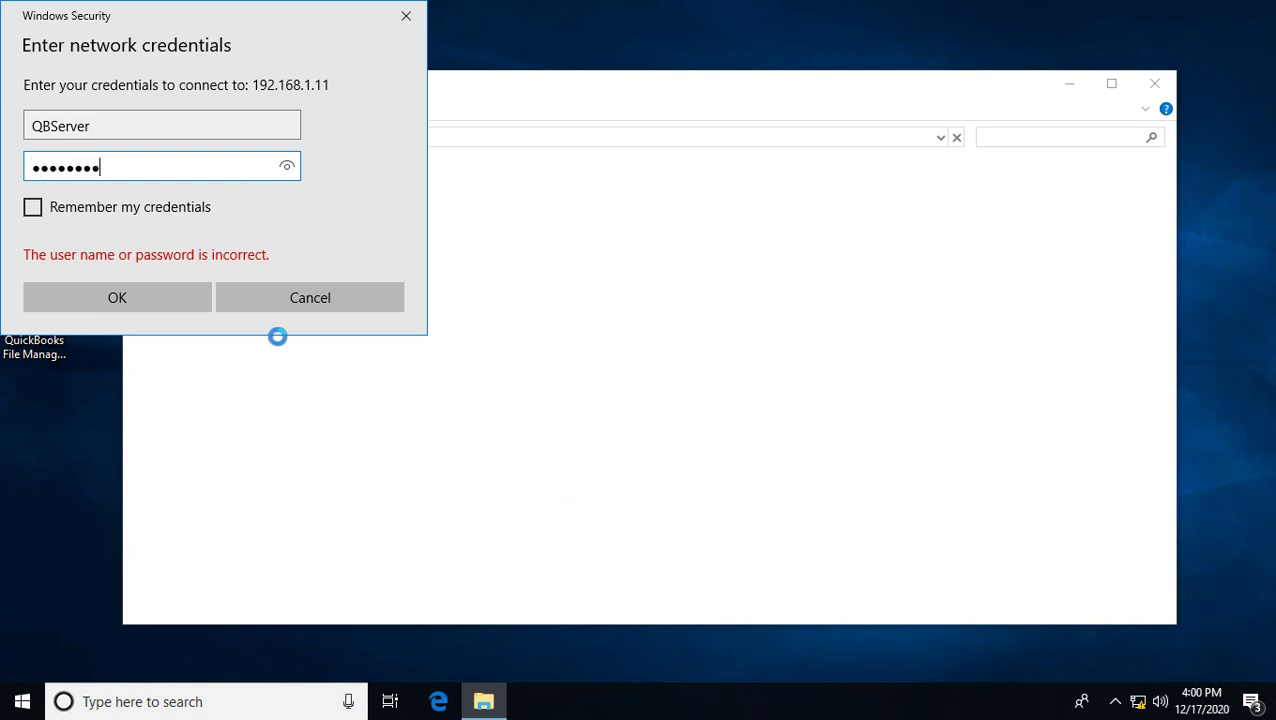
left_click(33, 209)
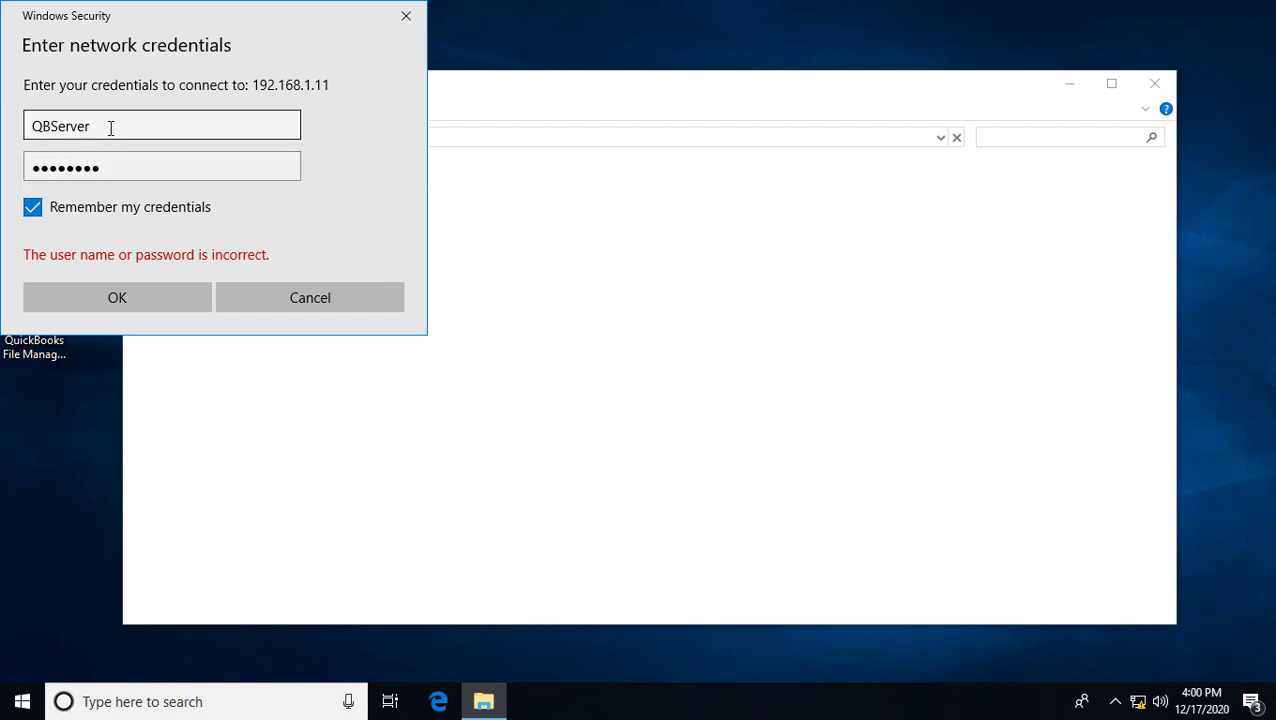
left_click_drag(114, 127, 28, 120)
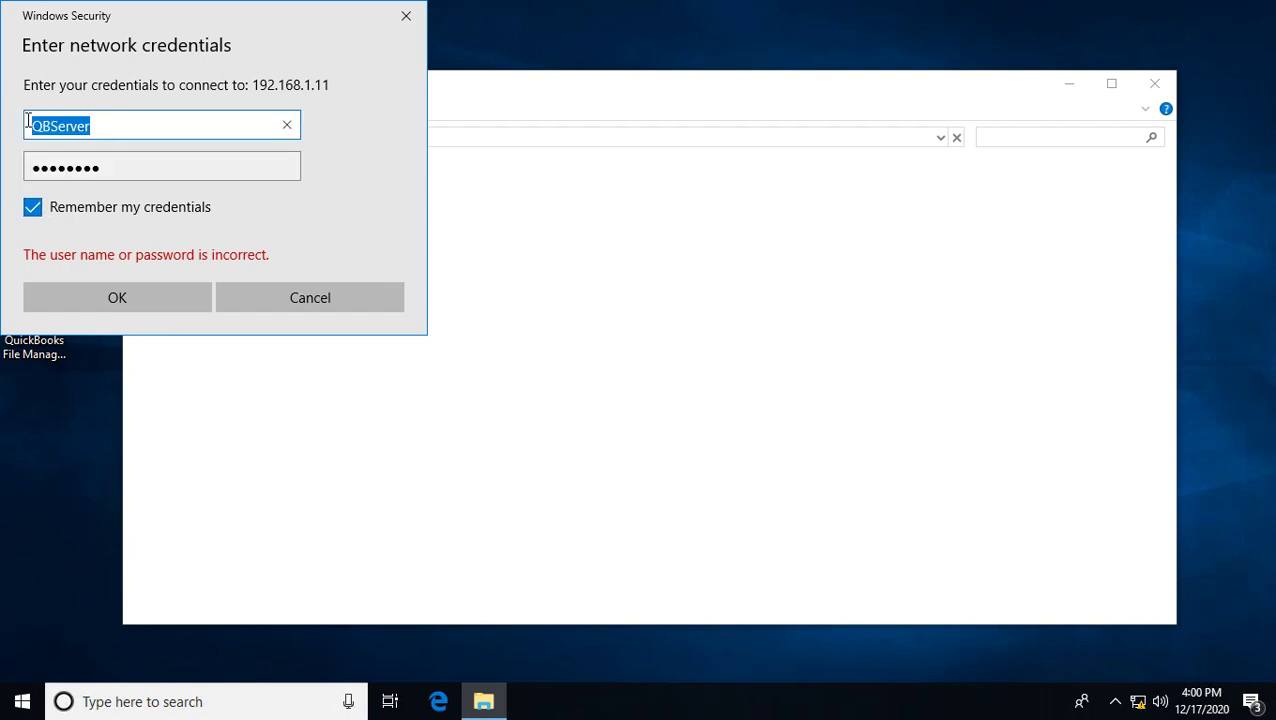
left_click_drag(142, 125, 28, 124)
left_click(117, 299)
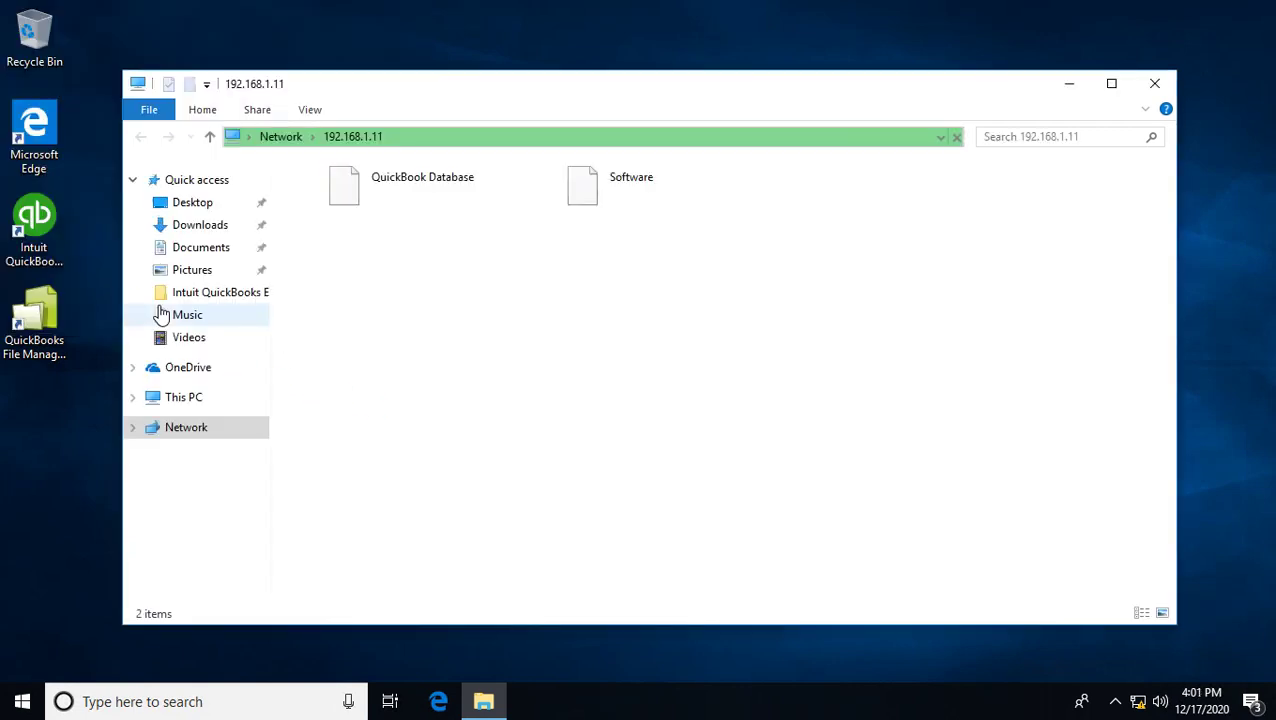
left_click(384, 186)
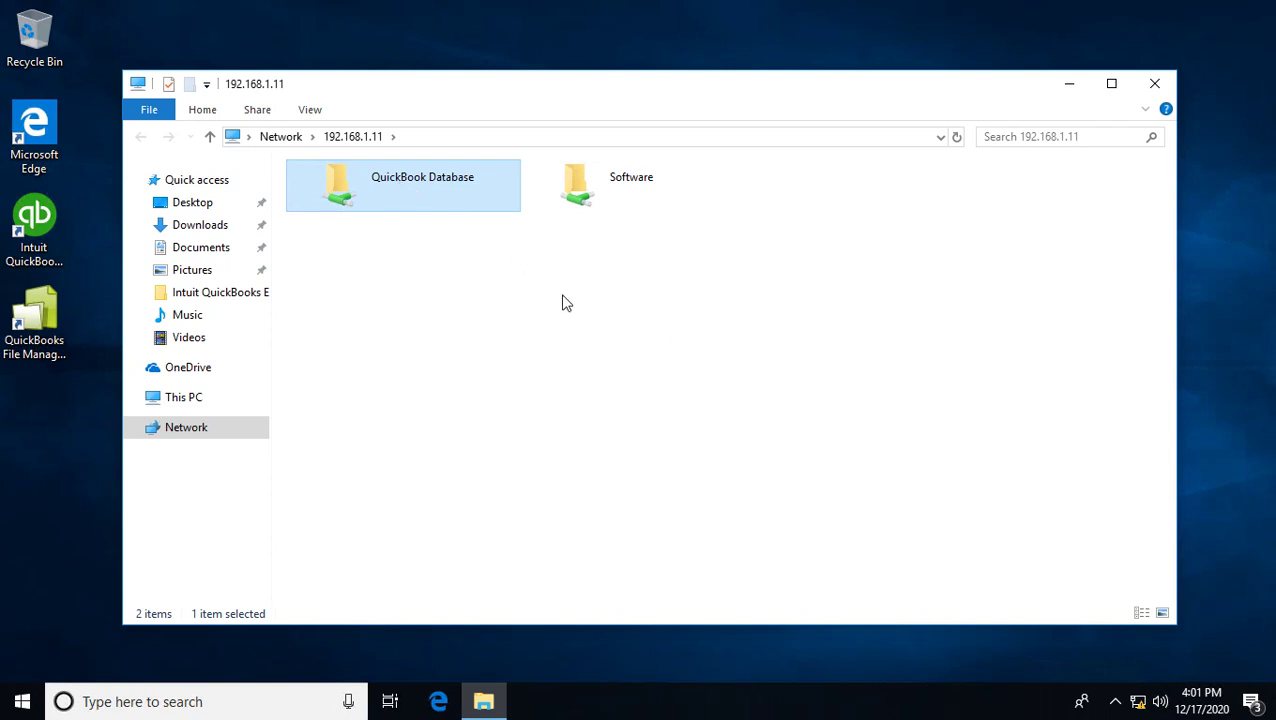
- Map the QuickBook Database share as drive Z:, confirm it in This PC, and close both windows
right_click(380, 190)
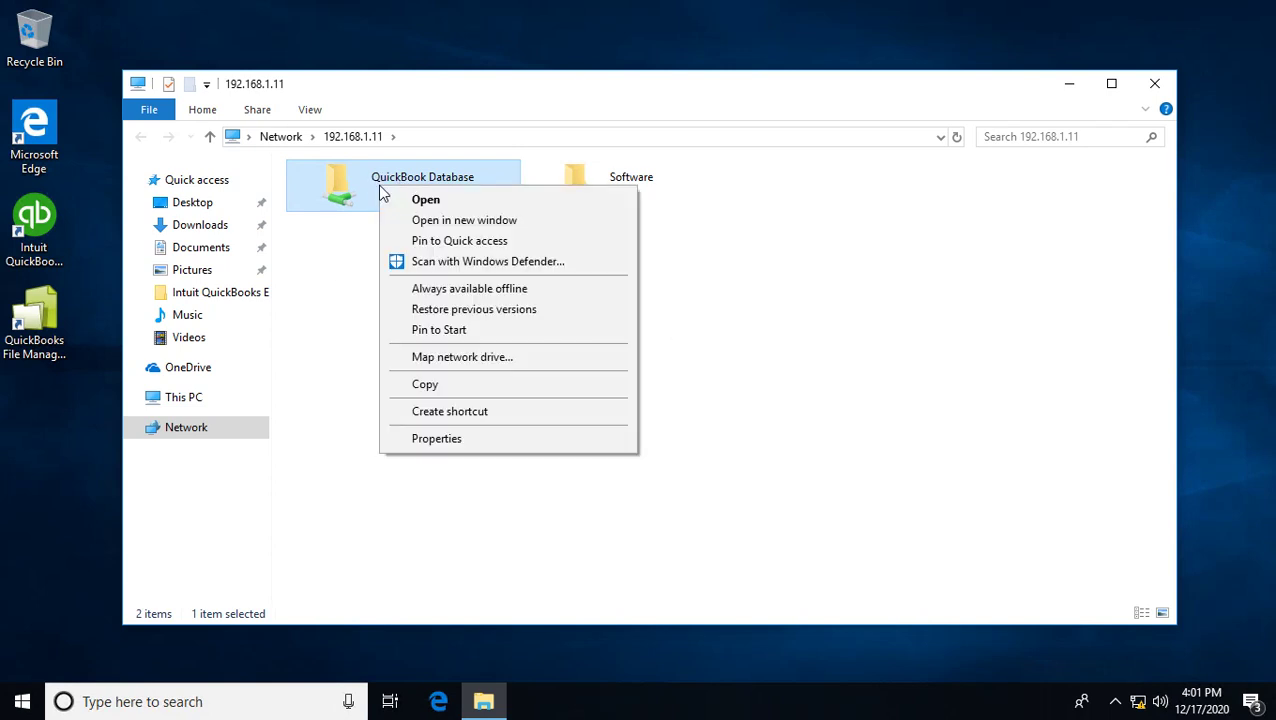
left_click(488, 360)
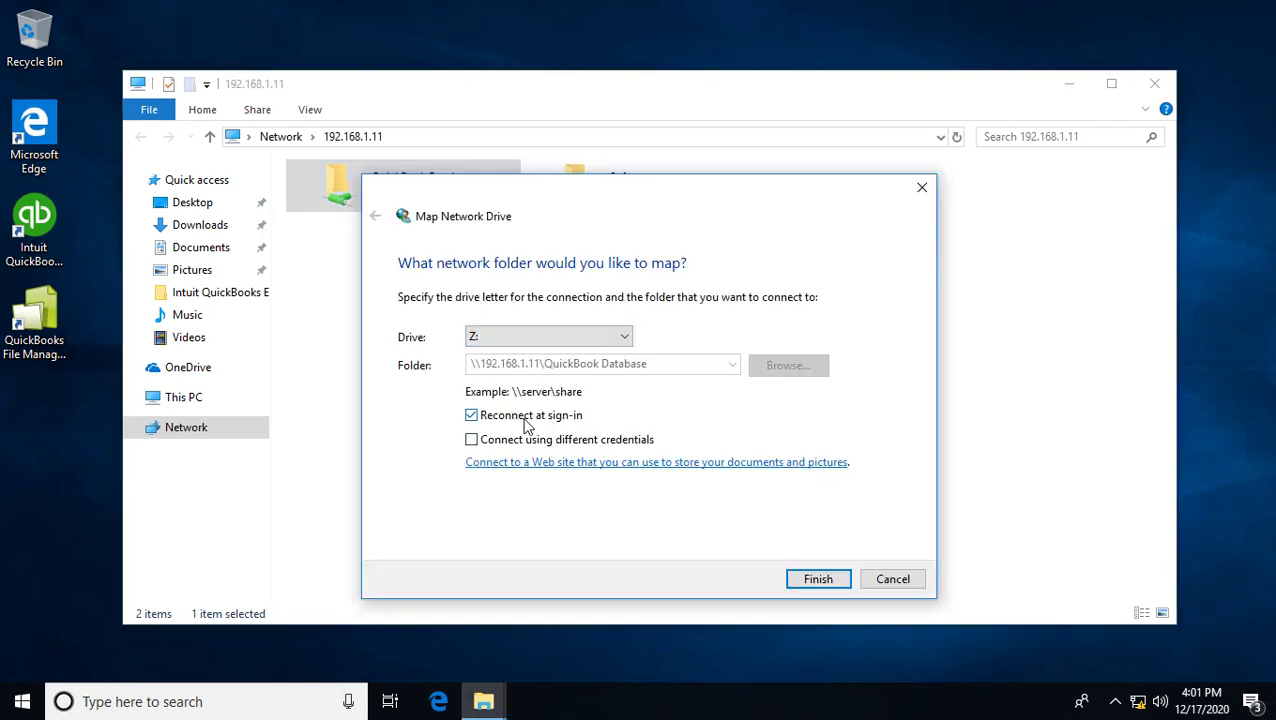
left_click(818, 580)
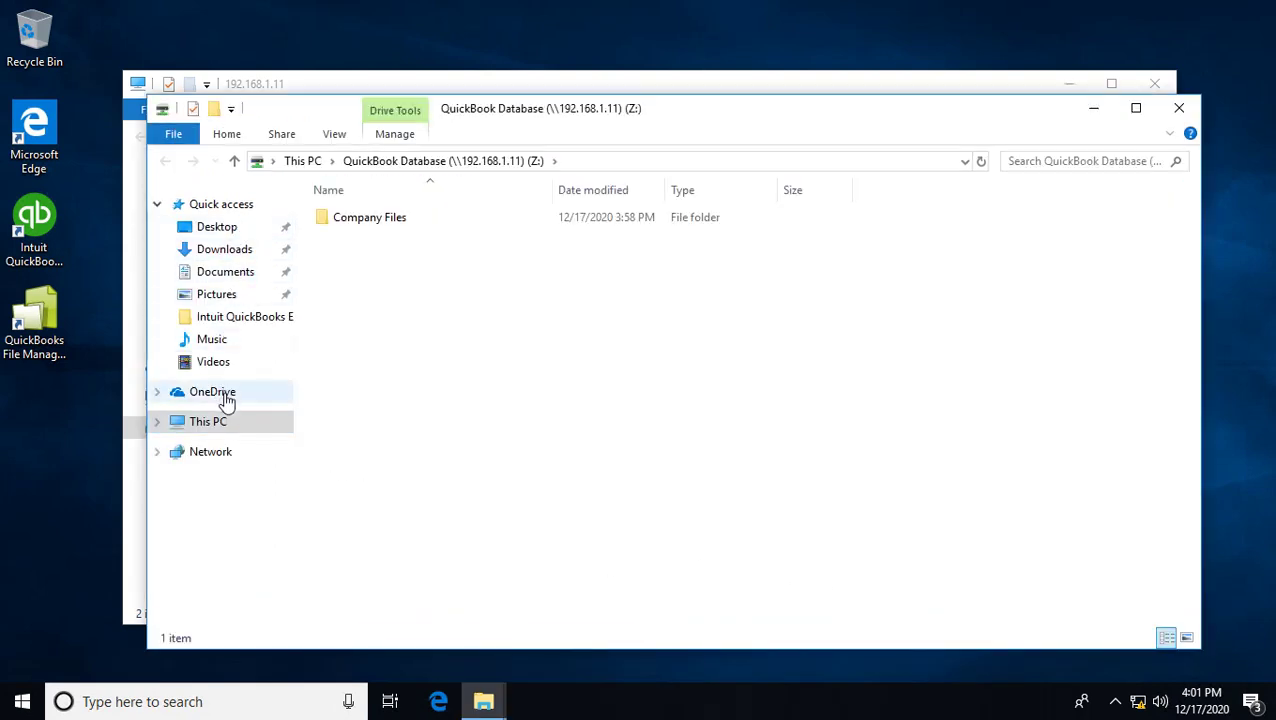
left_click(226, 426)
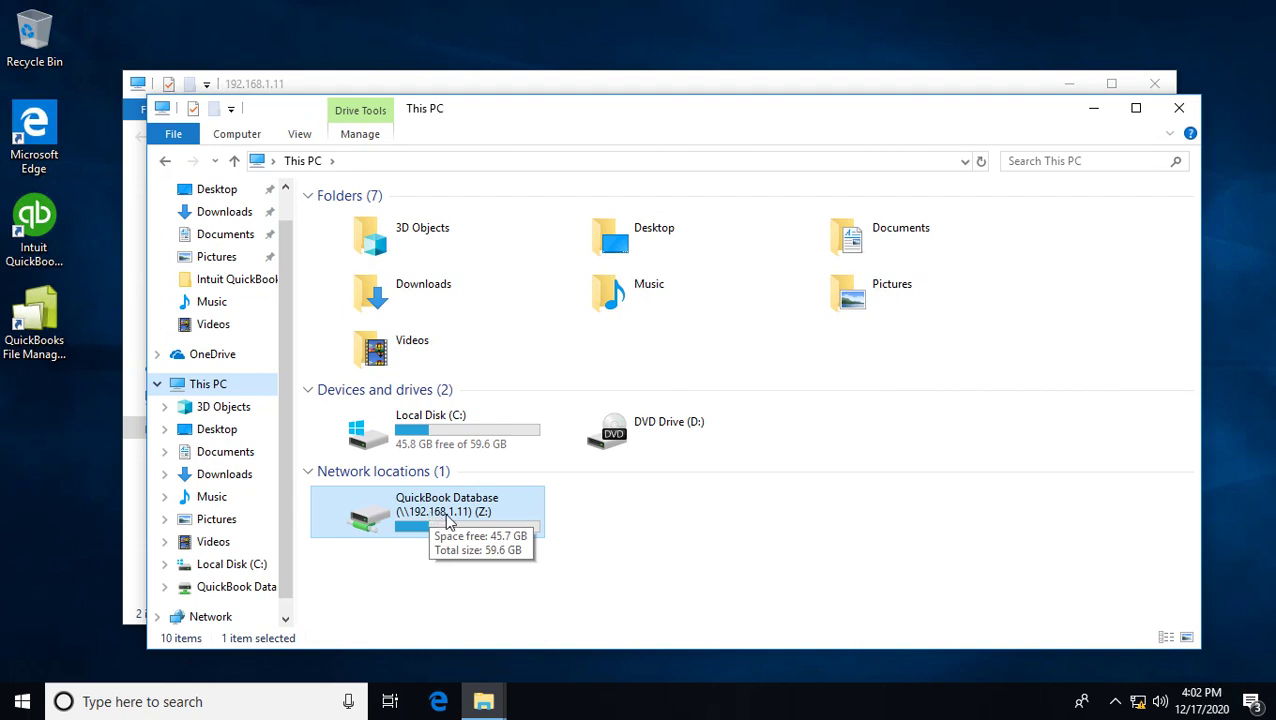
left_click(1179, 108)
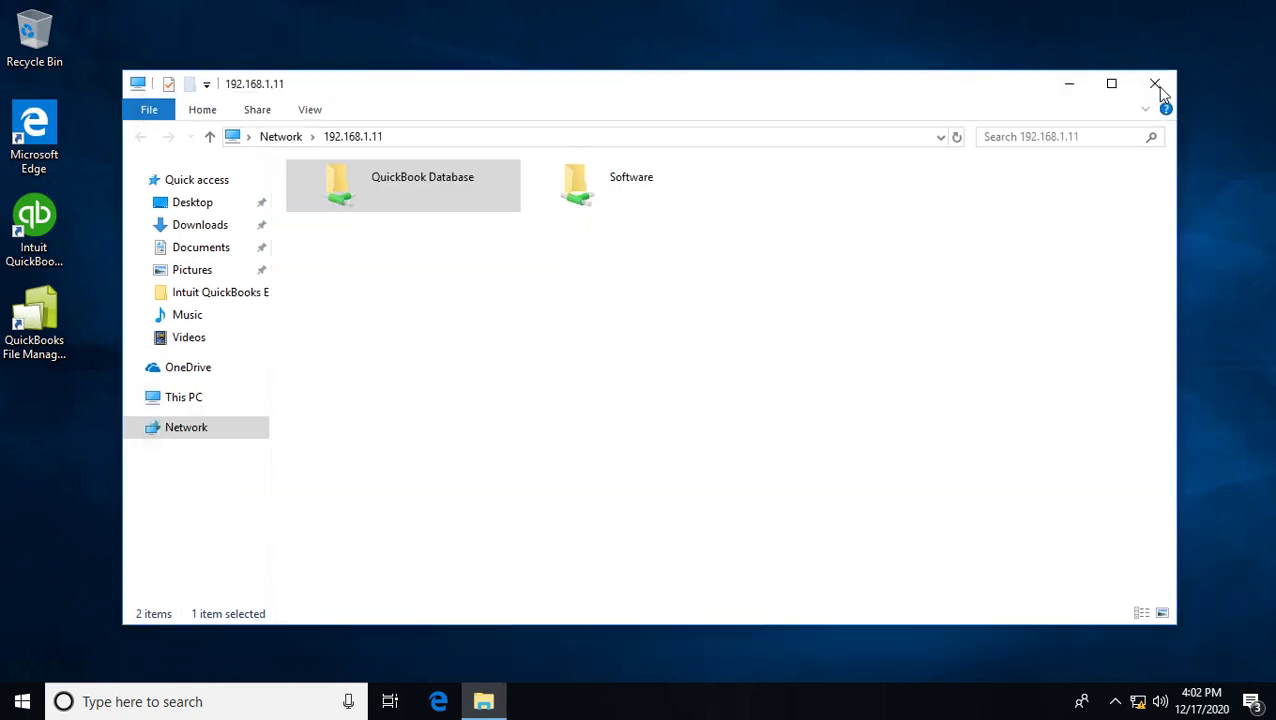
left_click(1155, 84)
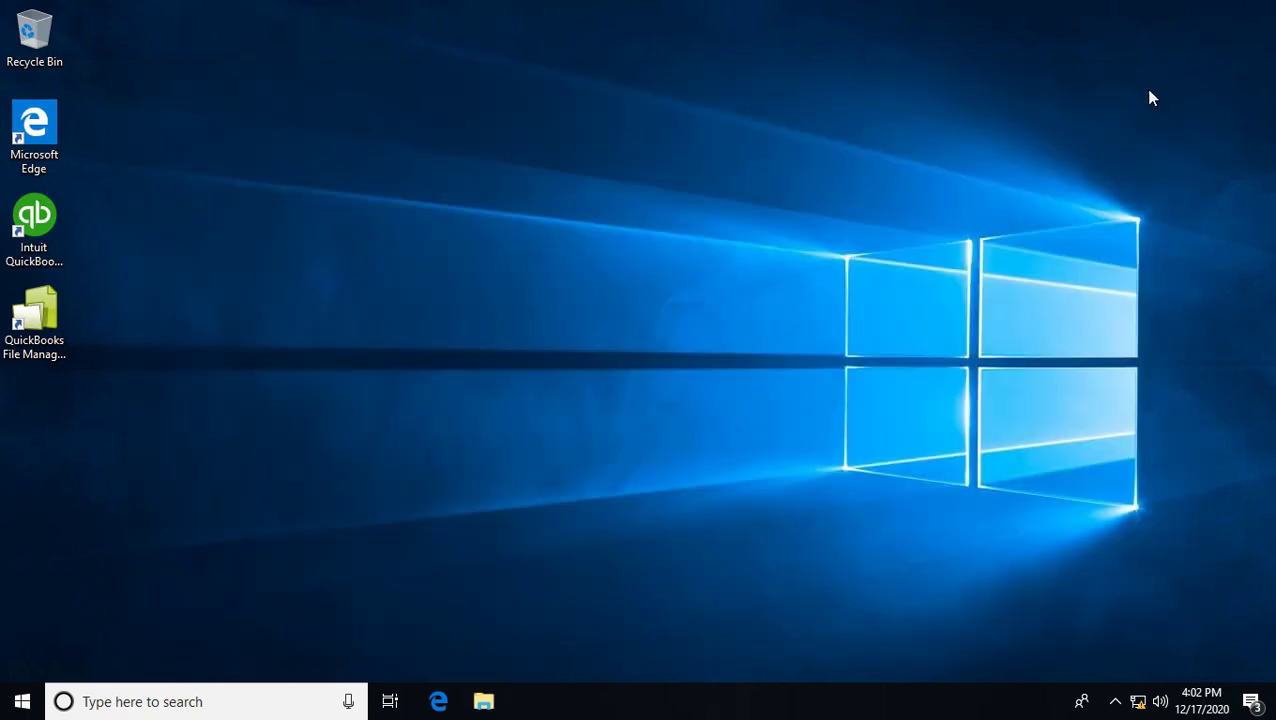
- Launch QuickBooks, close the setup window, and choose to open an existing company file
double_click(33, 218)
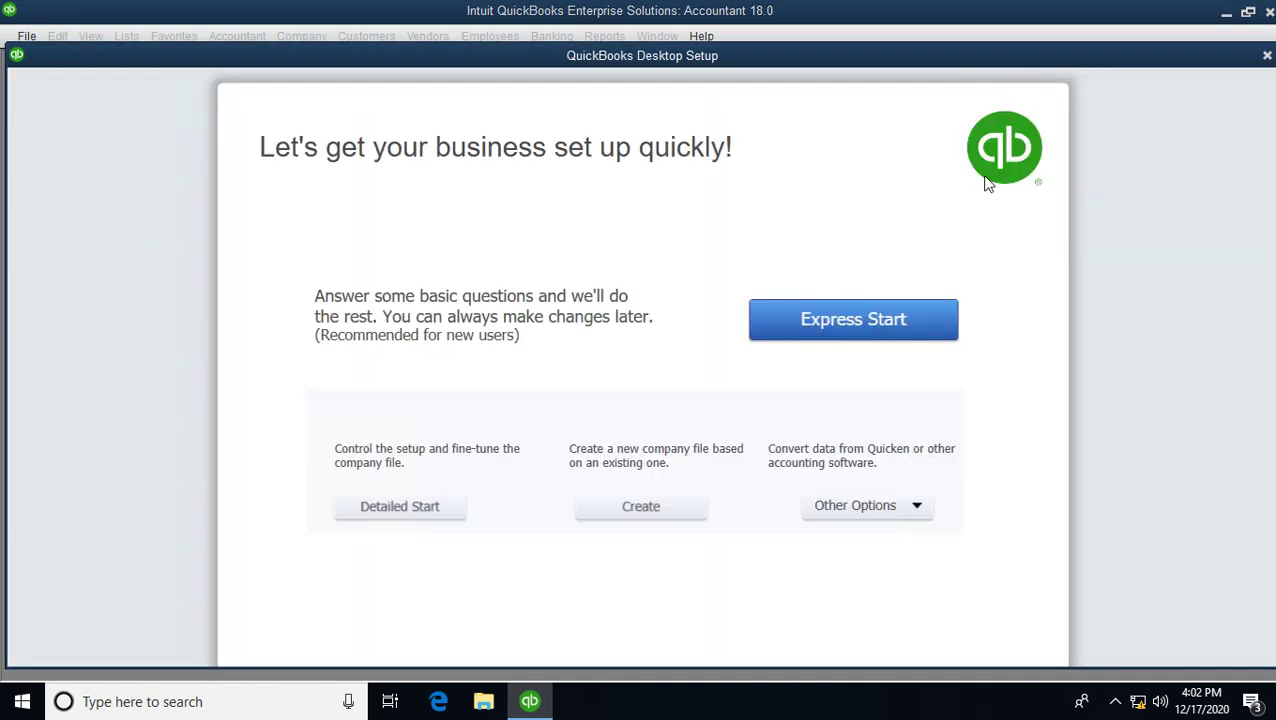
left_click(1266, 57)
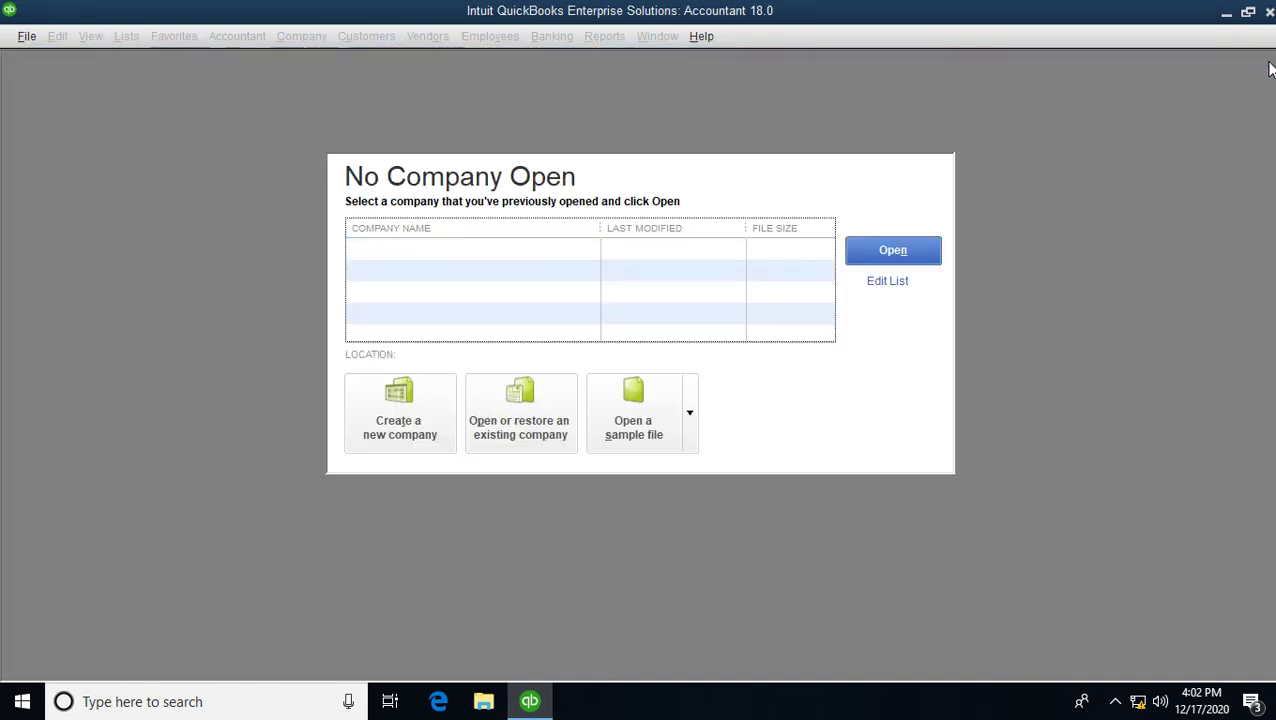
left_click(543, 422)
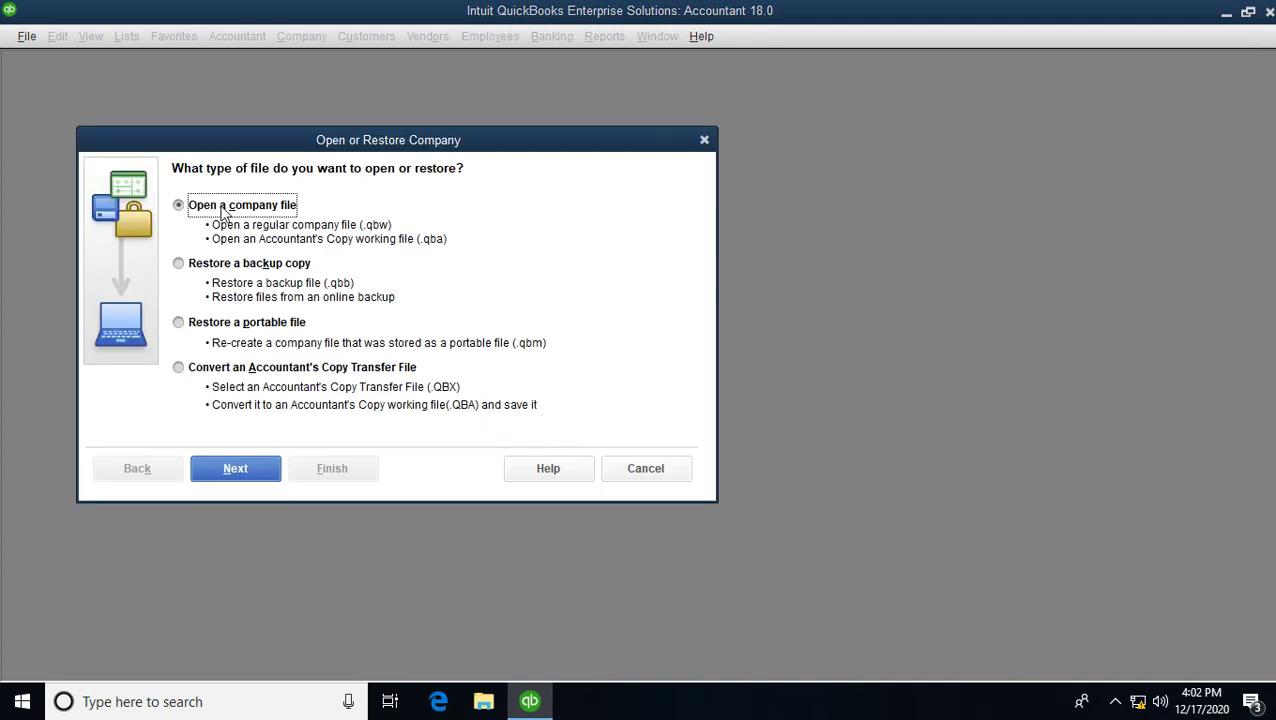
left_click(260, 470)
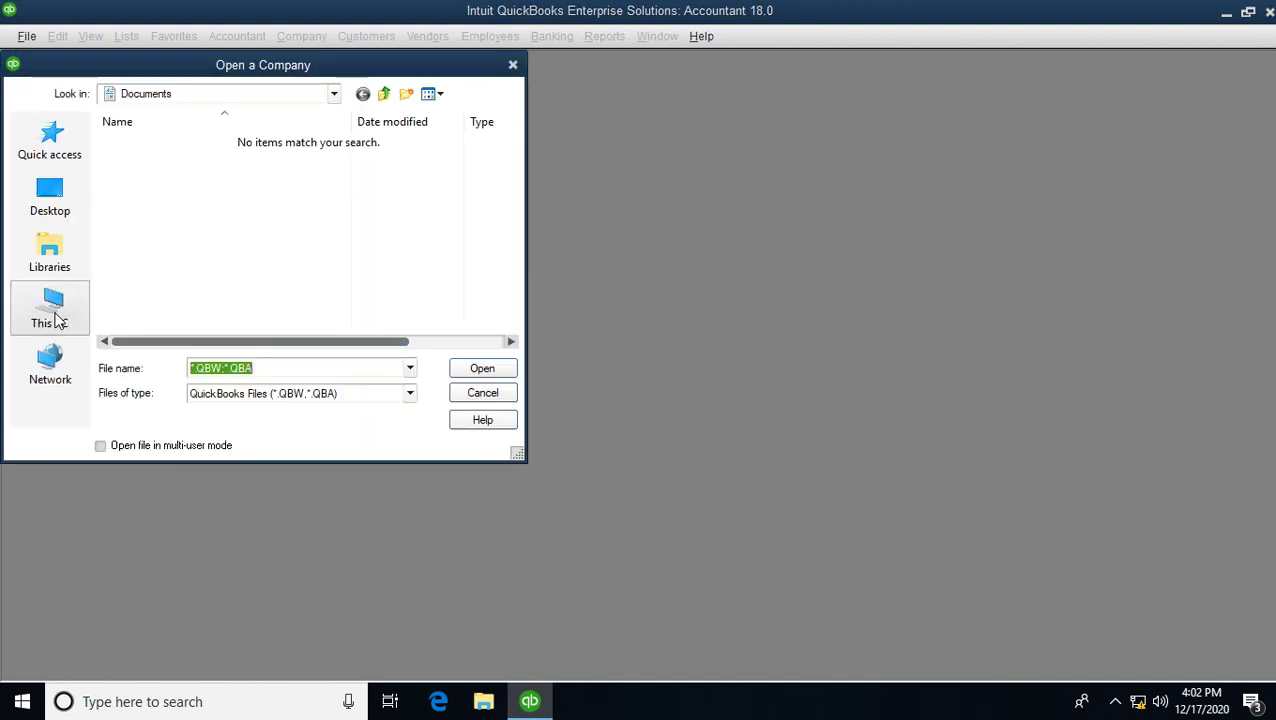
- Open Buntha_CompanyFile from the Company Files folder on drive Z:
left_click(55, 318)
scroll(224, 226, "down", 5)
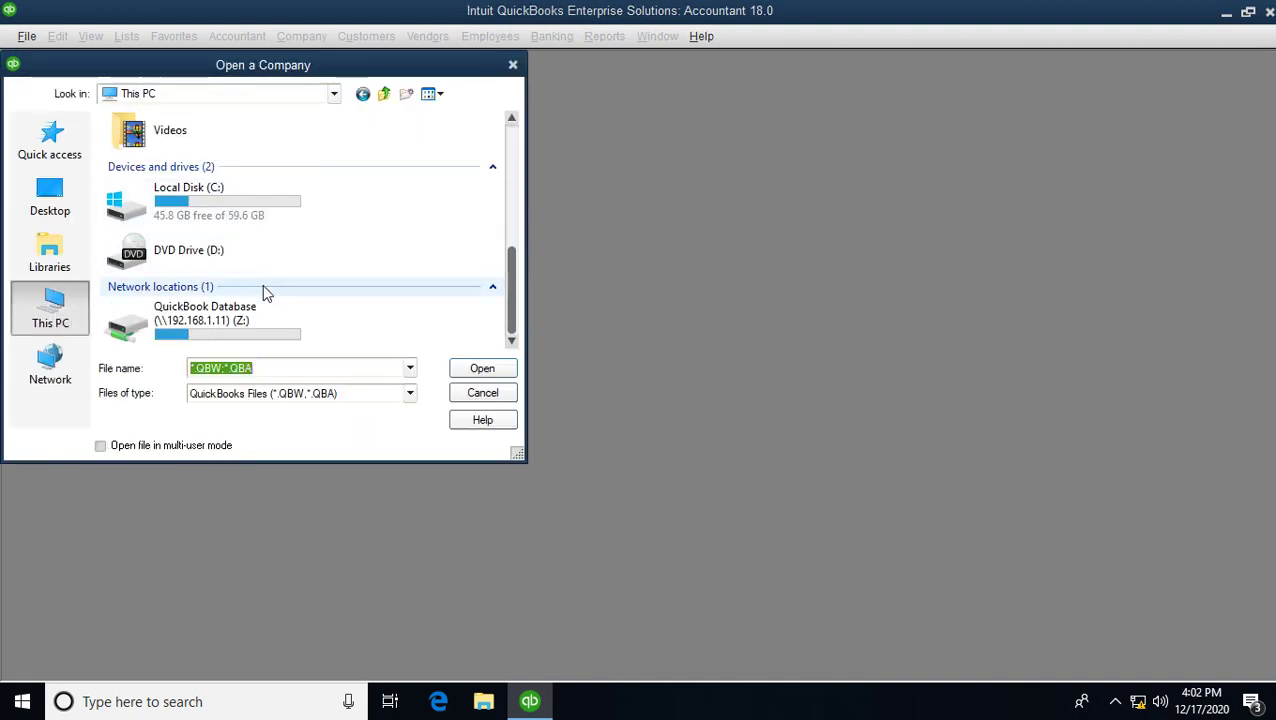
left_click(280, 329)
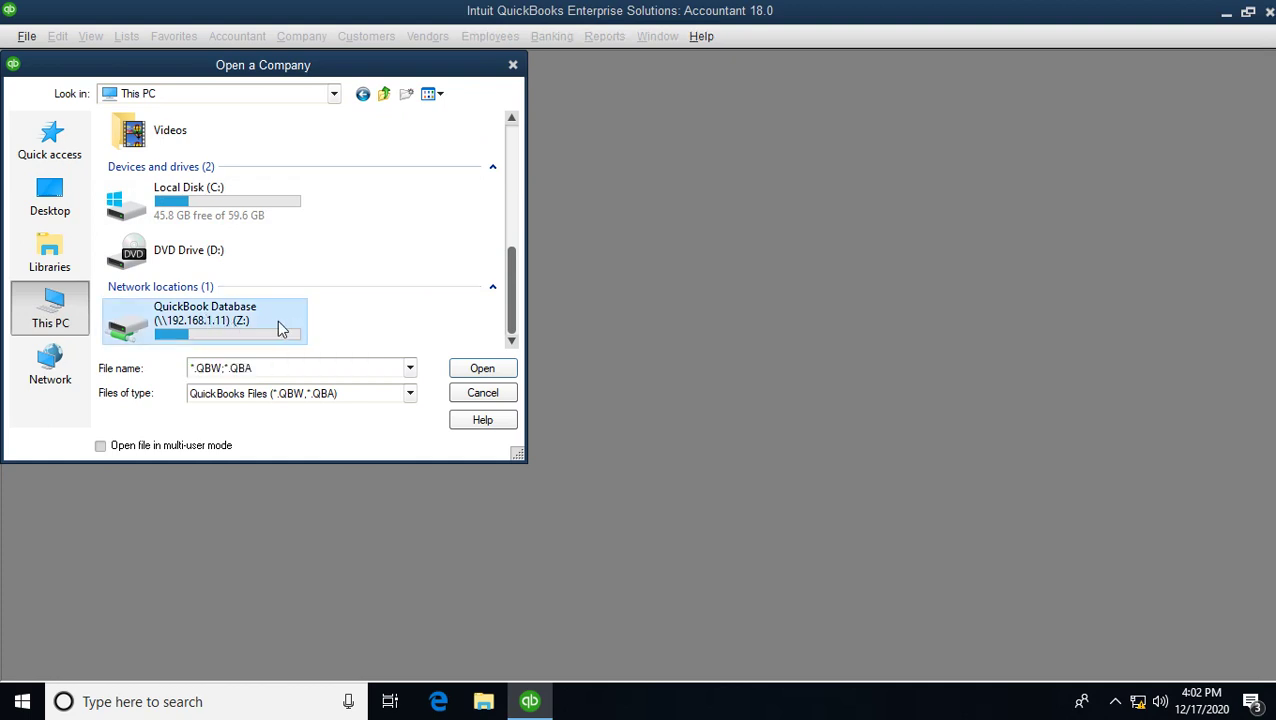
double_click(183, 324)
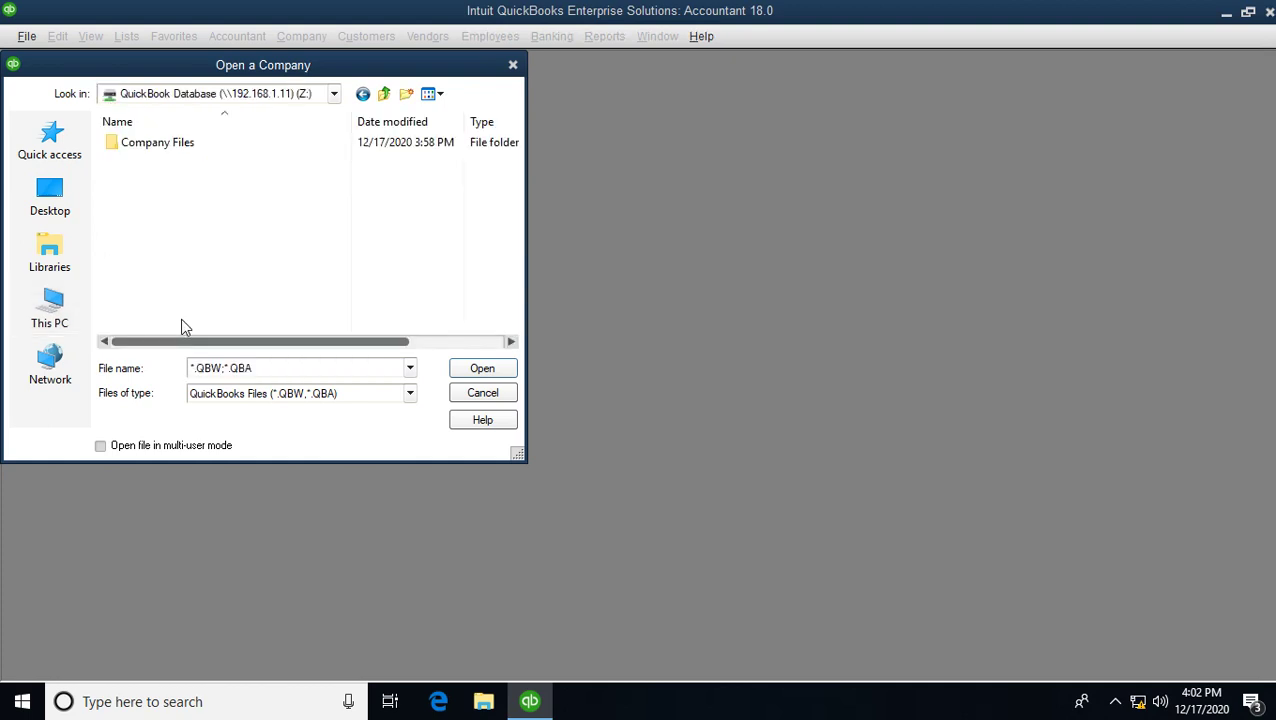
double_click(165, 143)
left_click(174, 178)
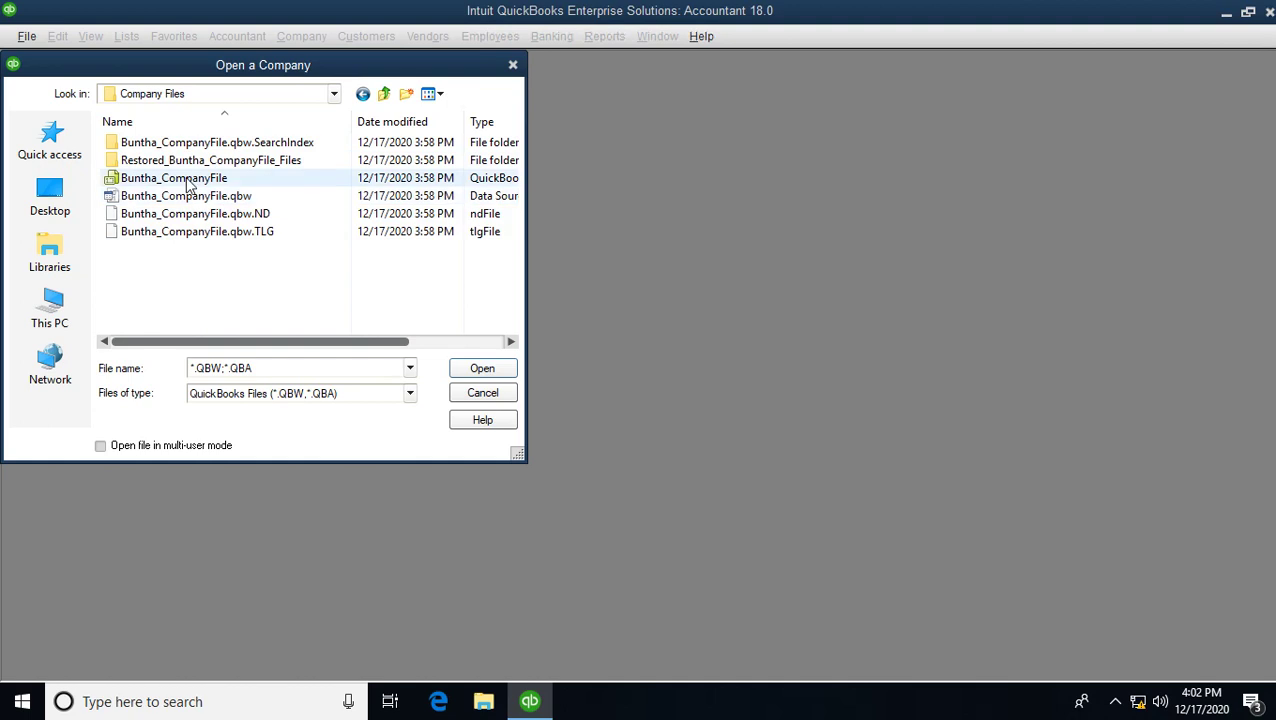
left_click(483, 368)
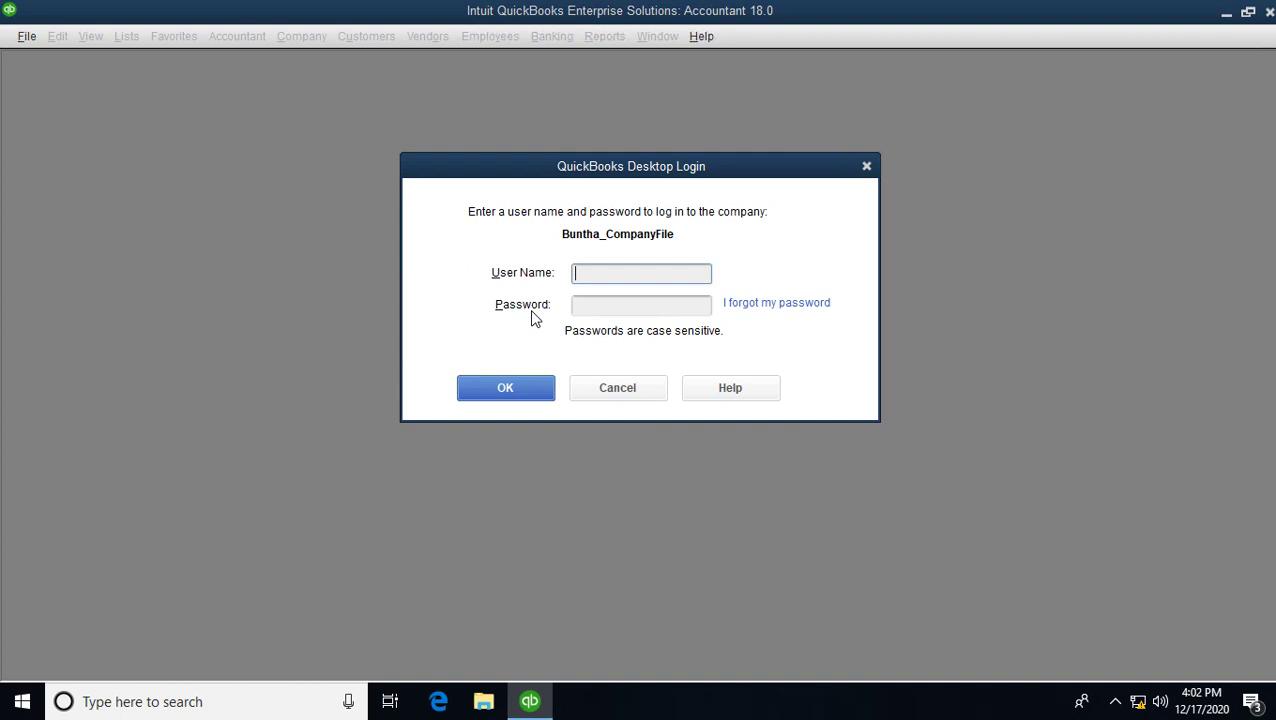
- Log in to Buntha_CompanyFile as User01 and acknowledge the multi-user mode notice
type("User01")
key("Tab")
type("••")
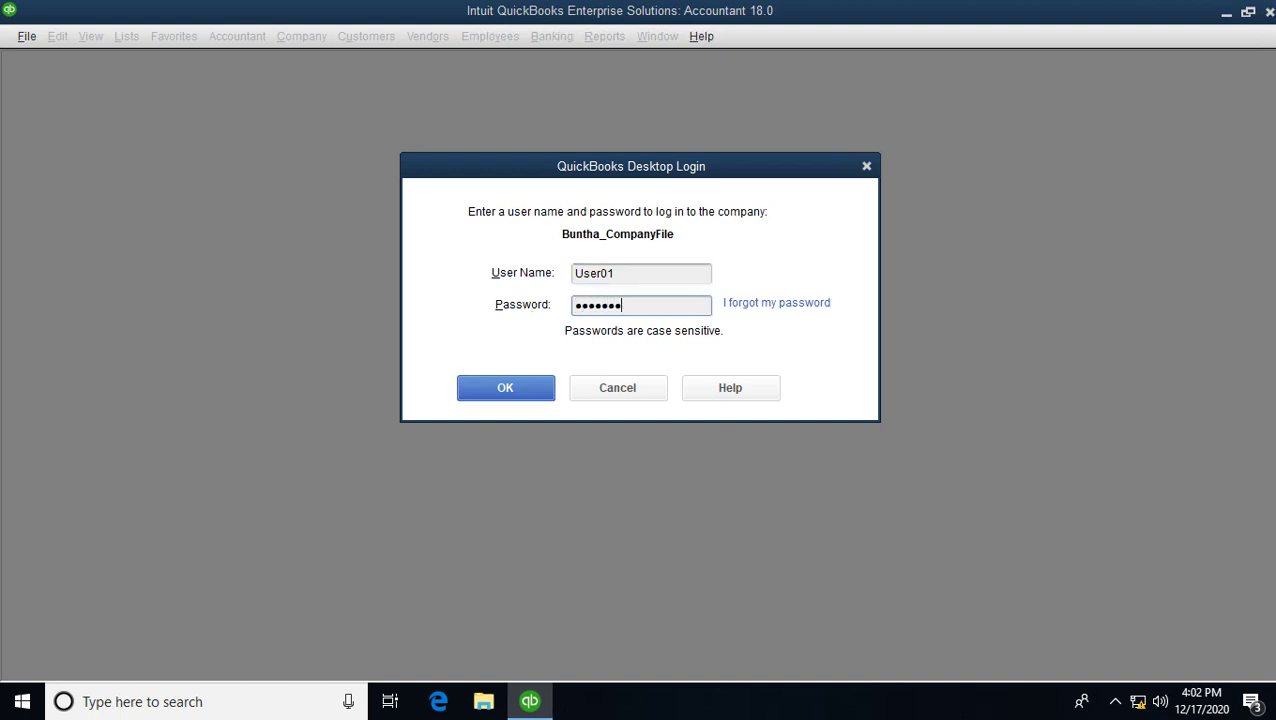
left_click(505, 388)
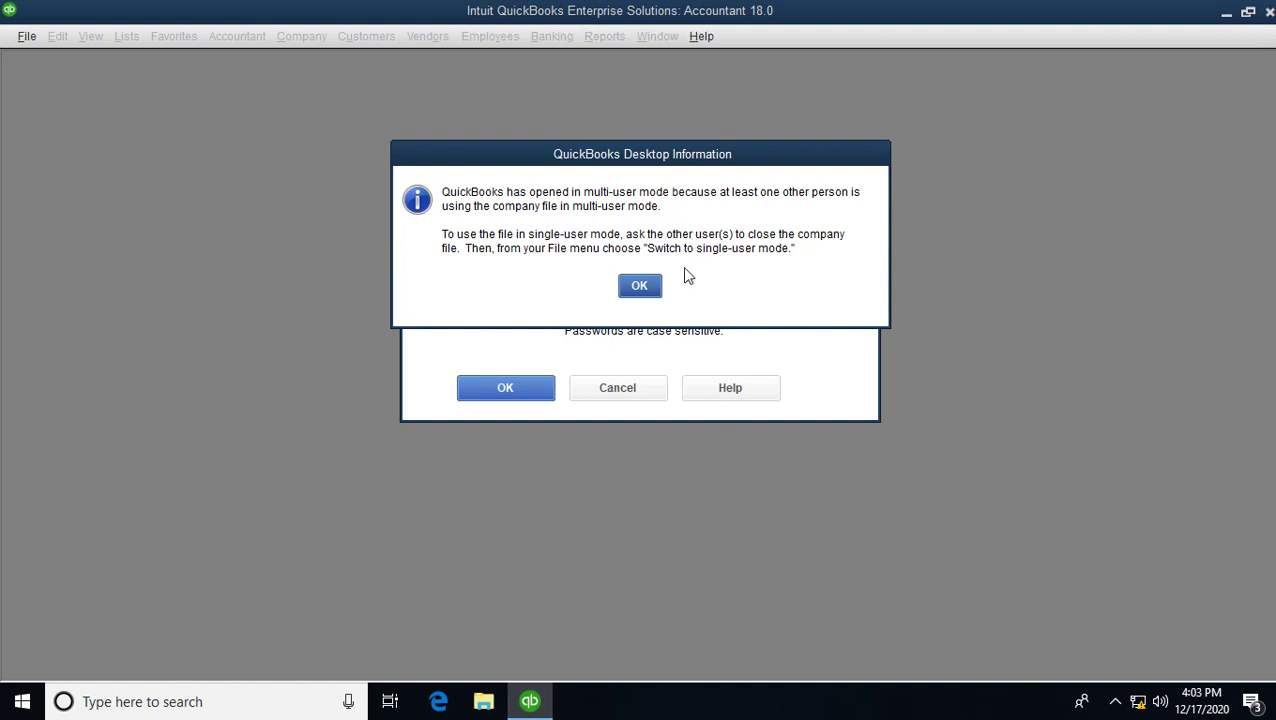
left_click(643, 286)
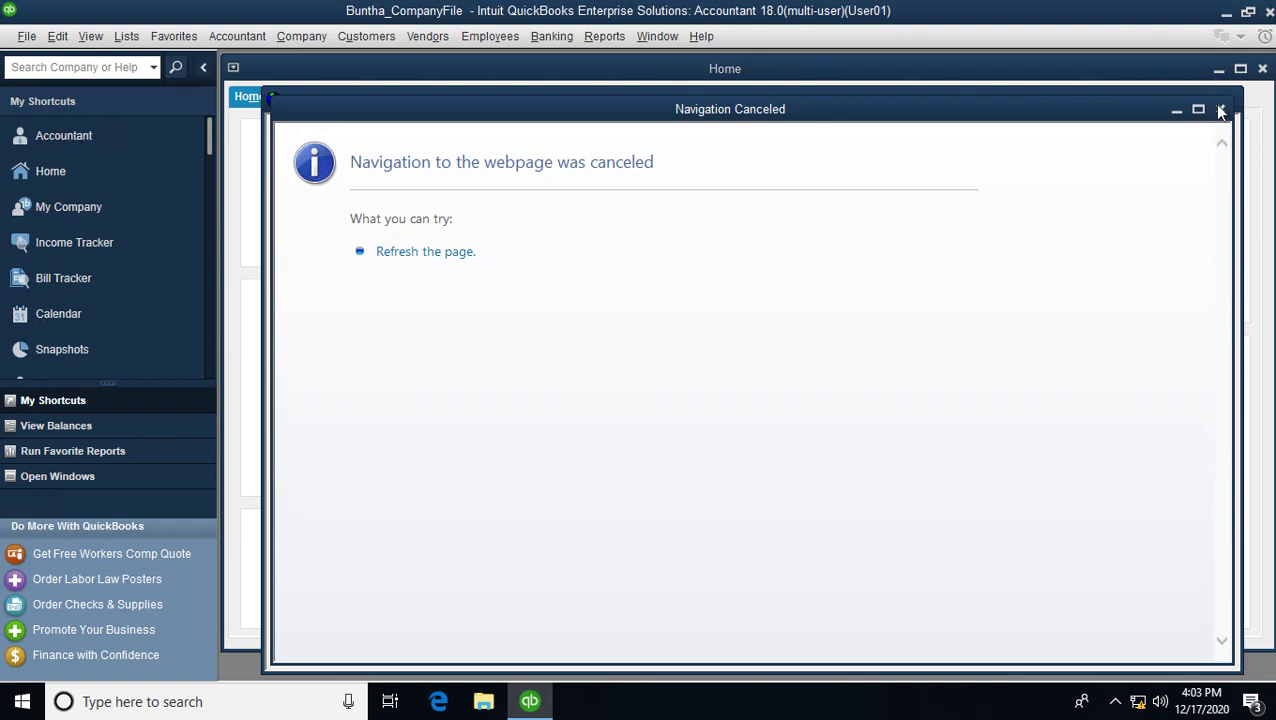
- Close the Navigation Canceled page and switch to the 192.168.1.11 remote session
left_click(1220, 110)
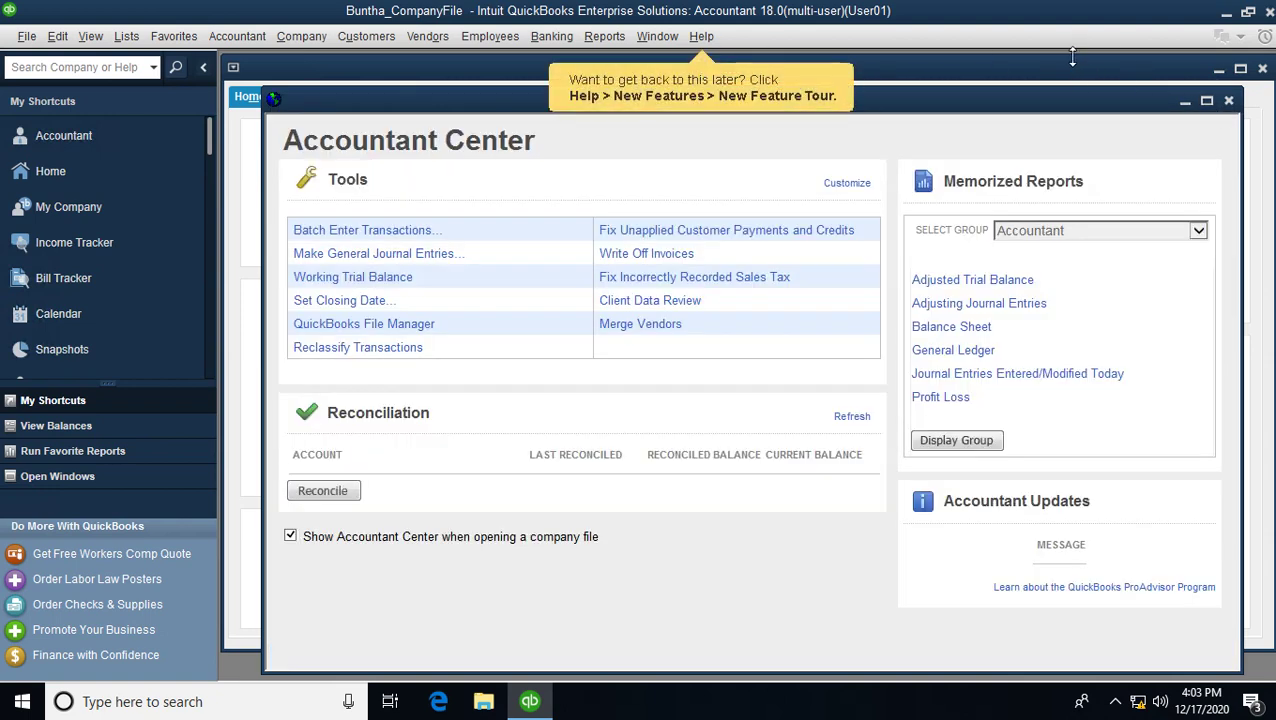
left_click(830, 18)
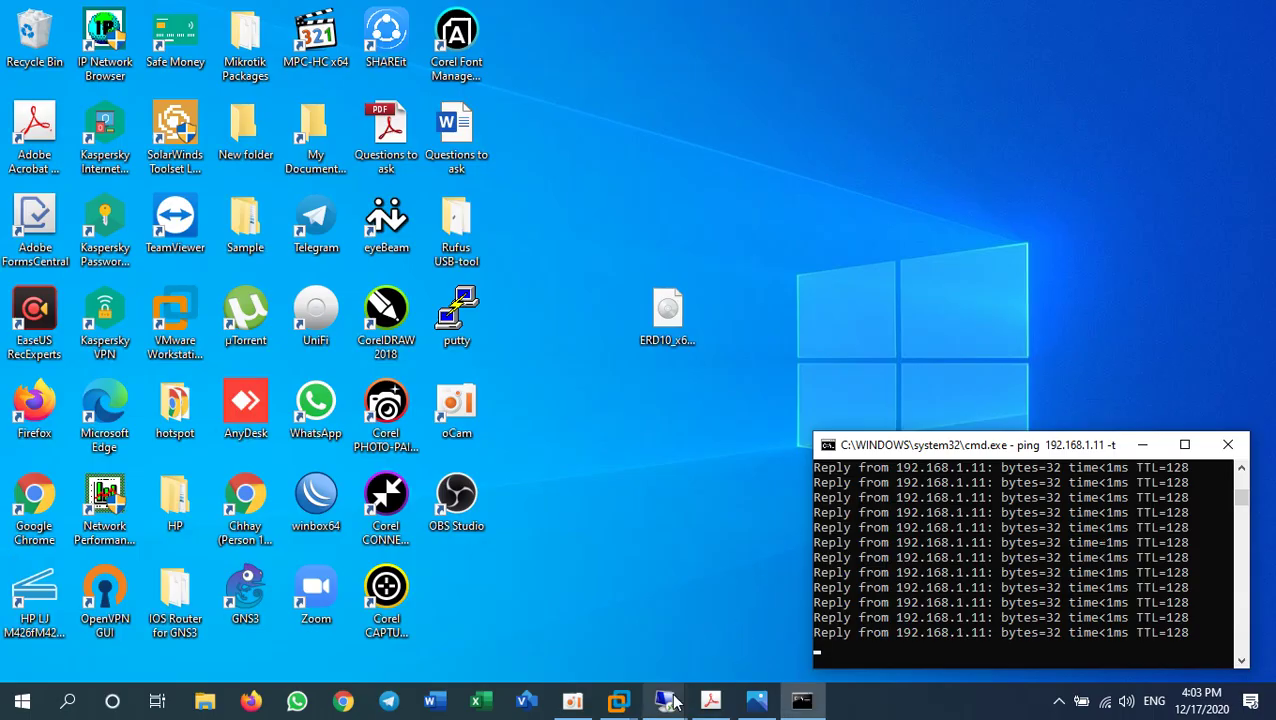
mouse_move(664, 700)
left_click(757, 617)
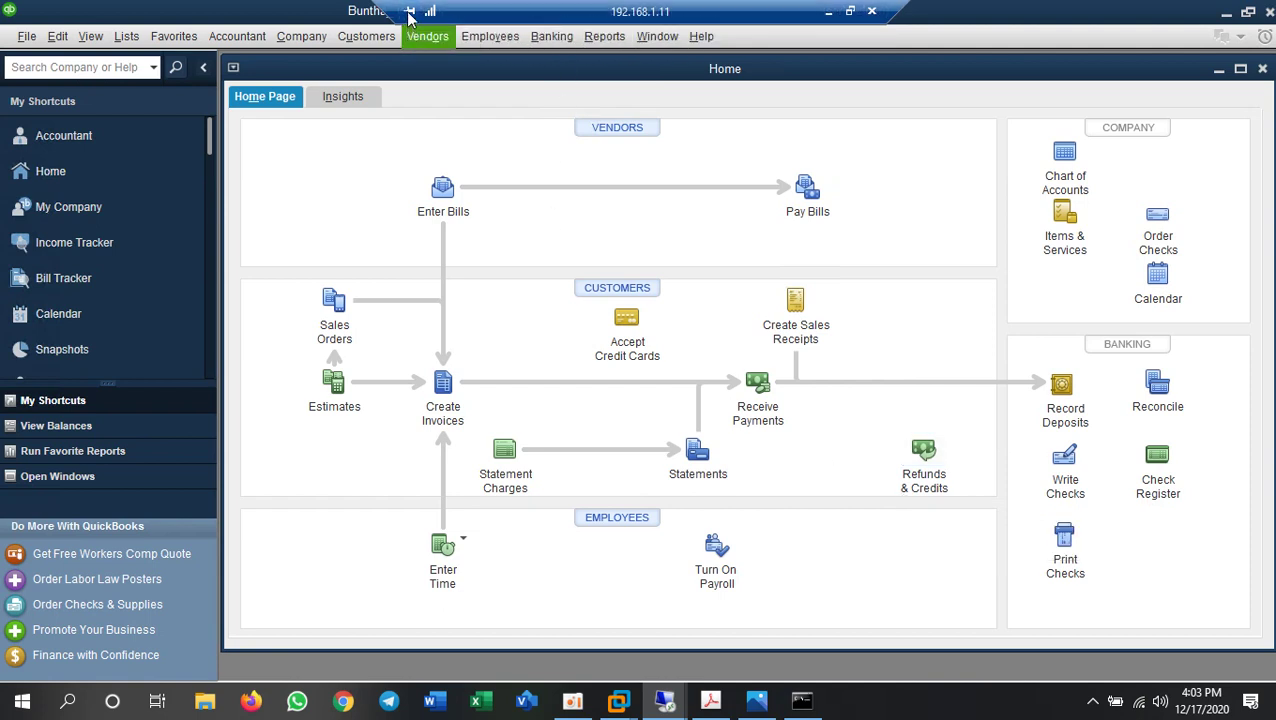
- Minimize QuickBooks, refresh the server desktop, check the hidden tray icons, and restore QuickBooks
left_click(1227, 16)
right_click(809, 392)
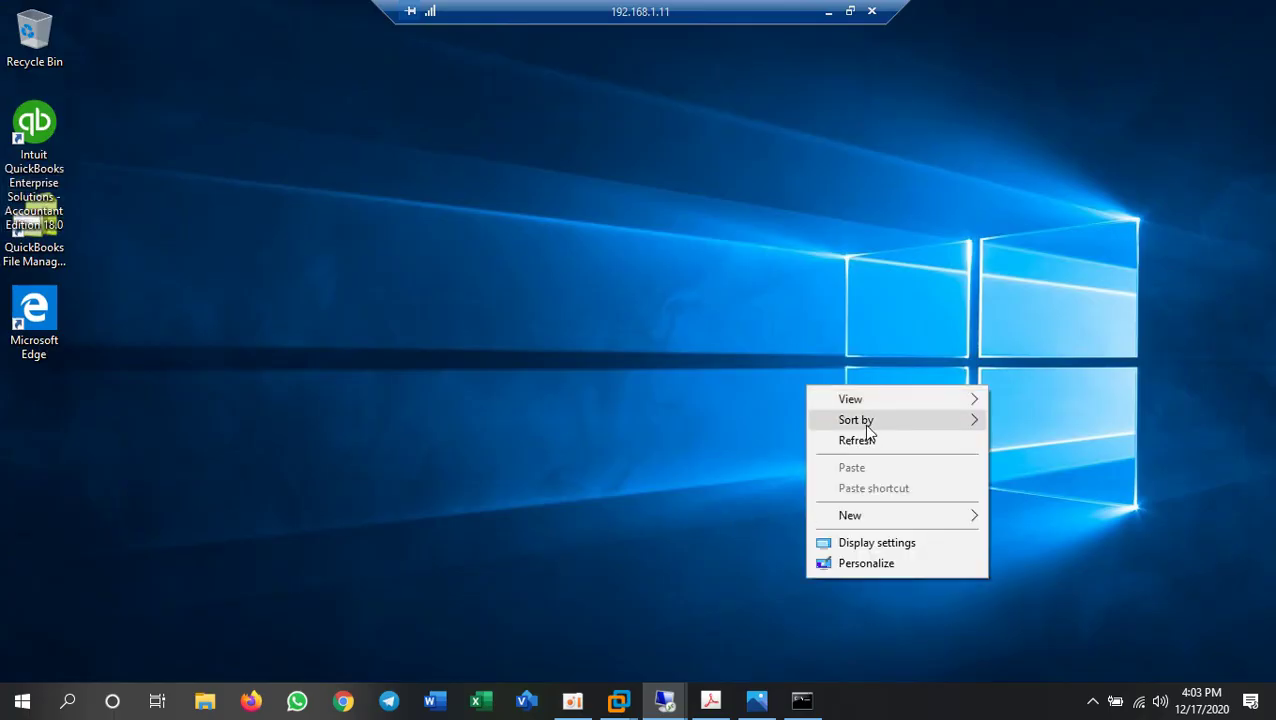
left_click(871, 441)
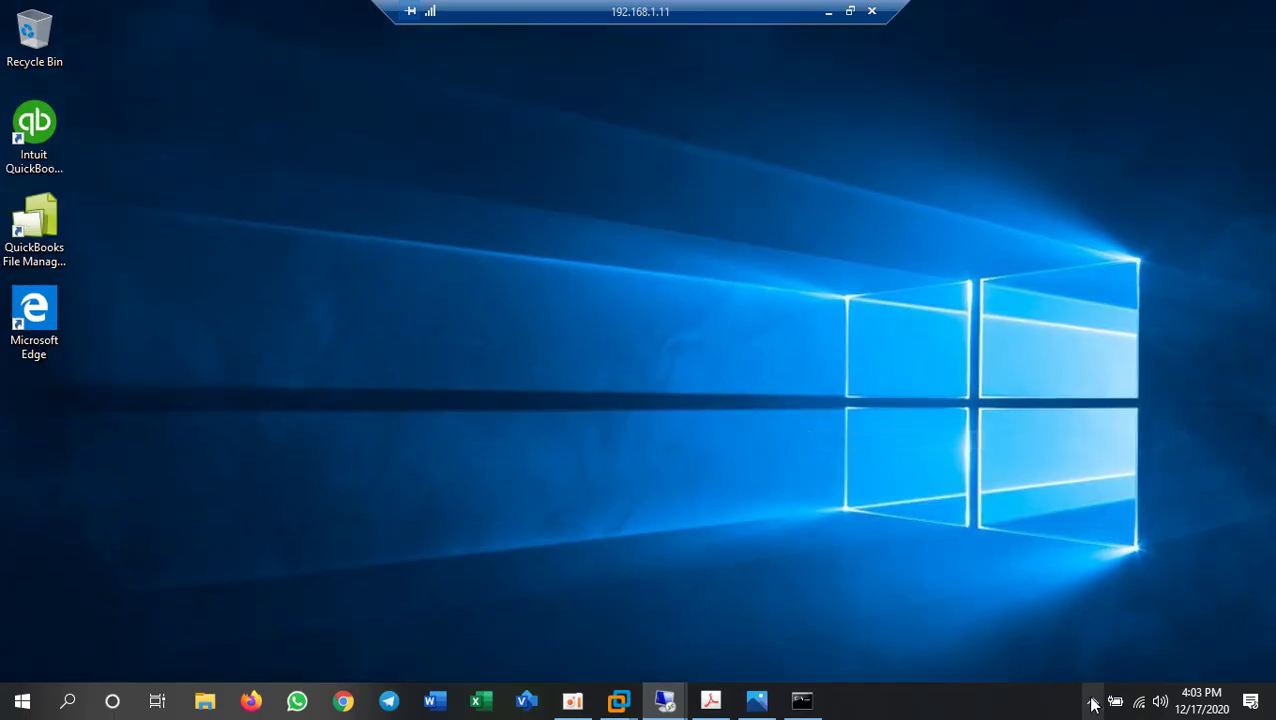
left_click(1060, 704)
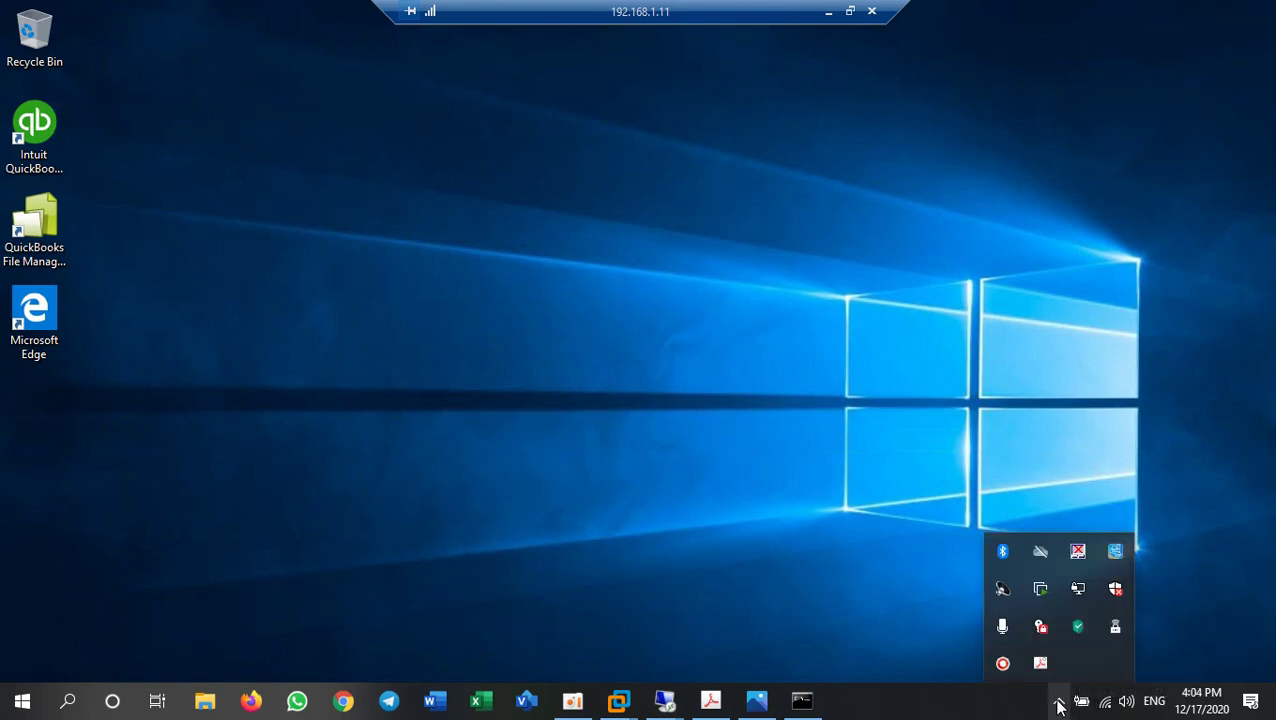
left_click(857, 539)
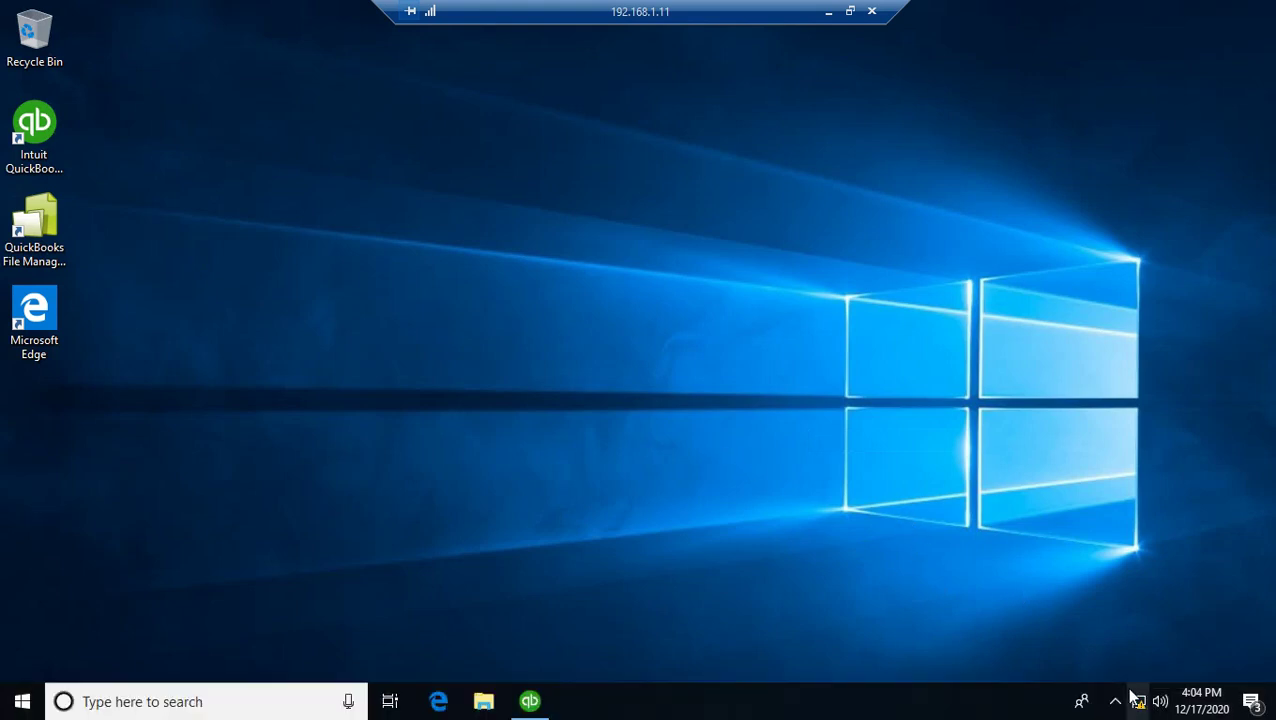
left_click(1116, 703)
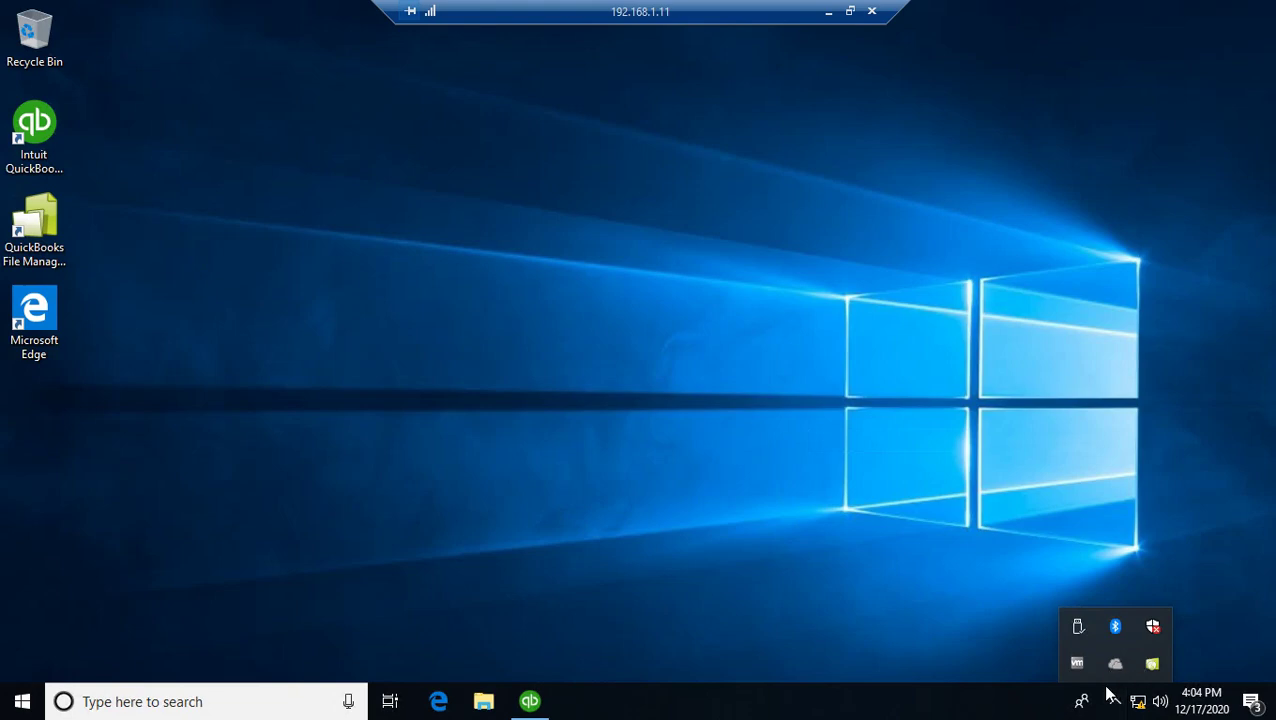
left_click(766, 640)
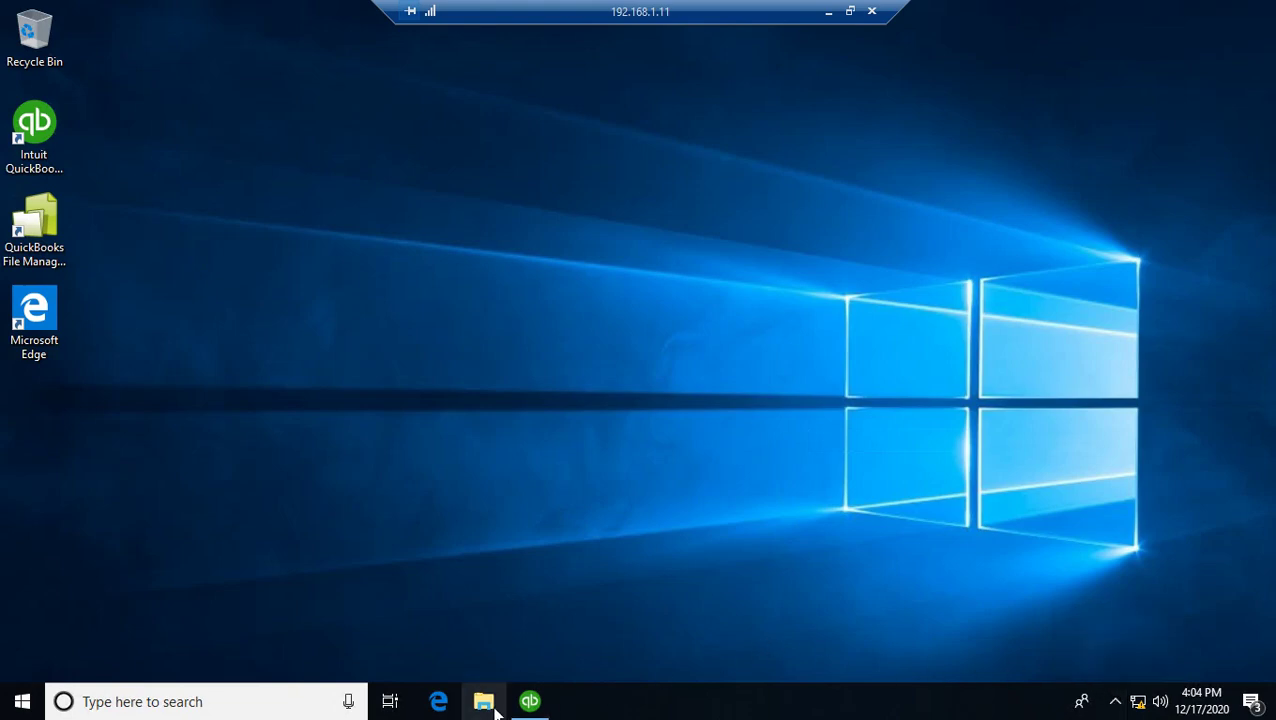
left_click(530, 703)
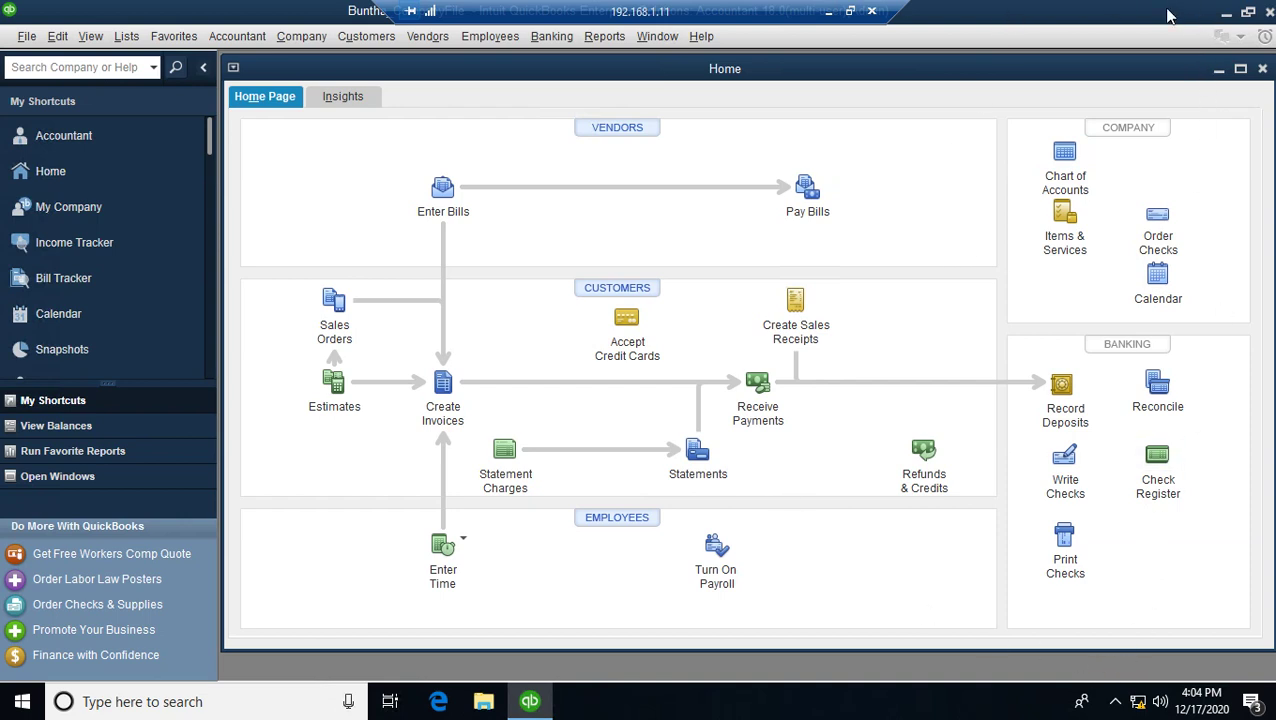
- Minimize the 192.168.1.11 session and switch to the 192.168.1.10 remote session
left_click(829, 11)
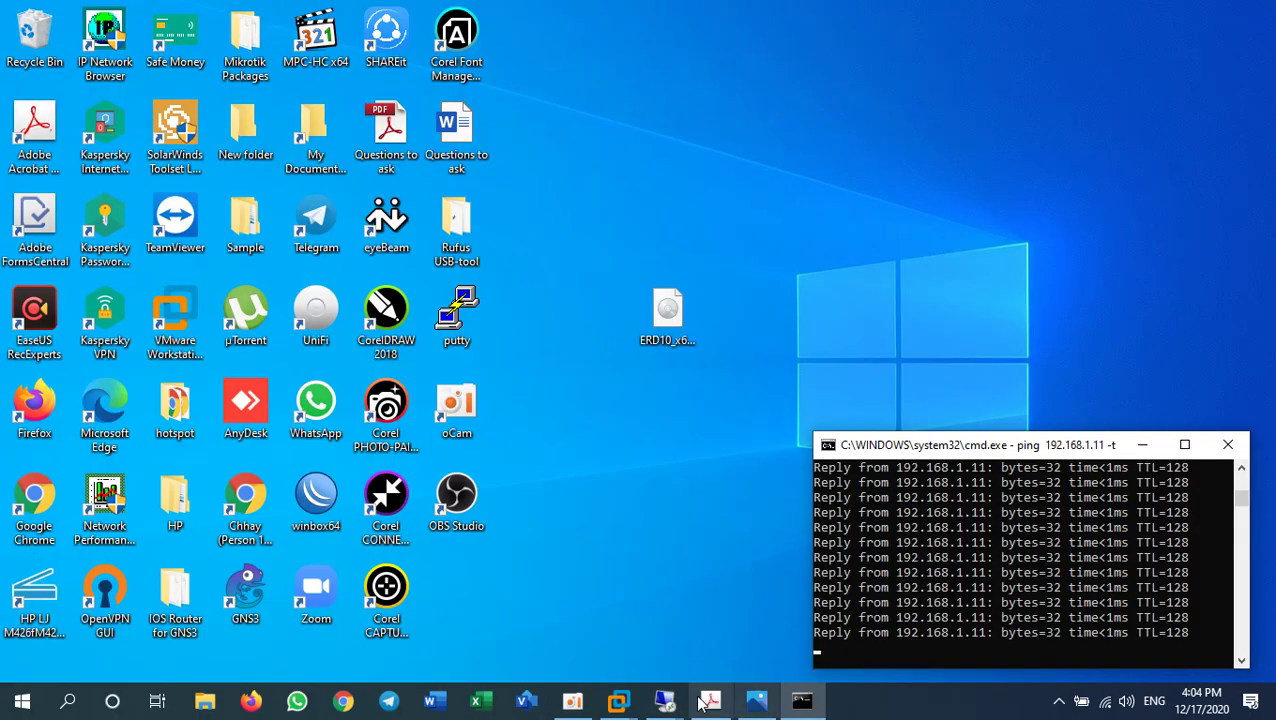
mouse_move(665, 700)
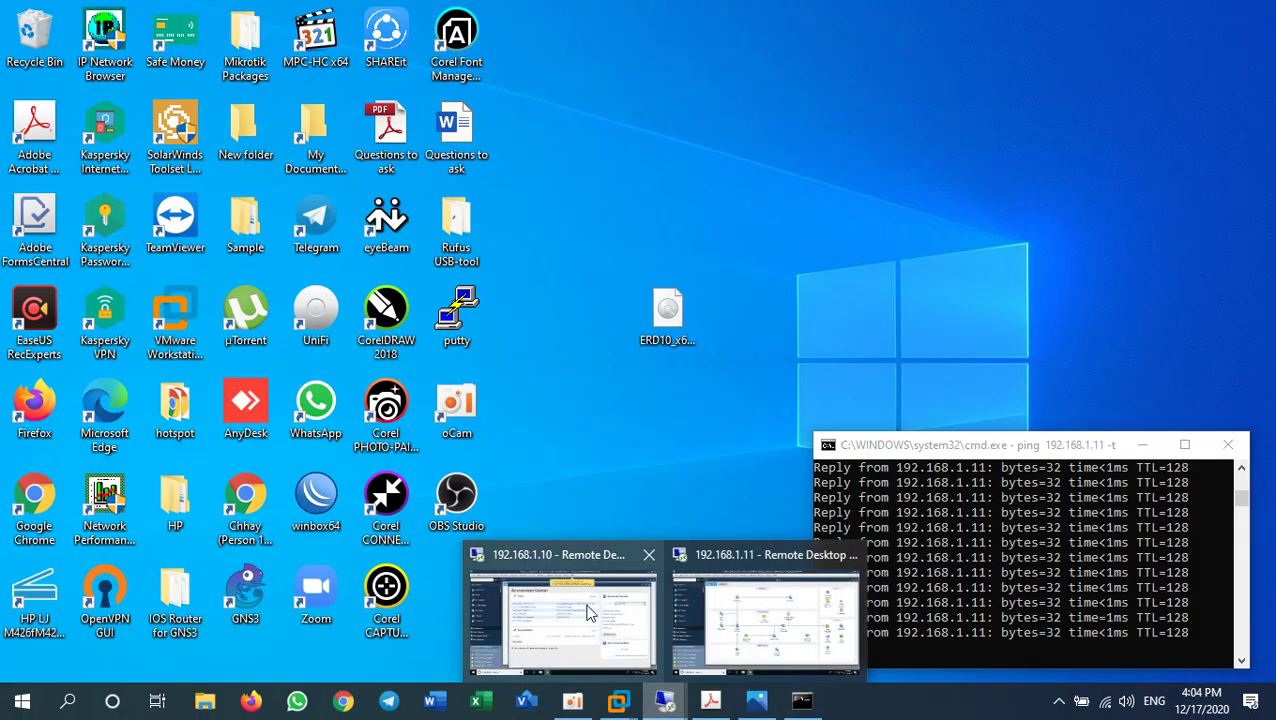
left_click(630, 610)
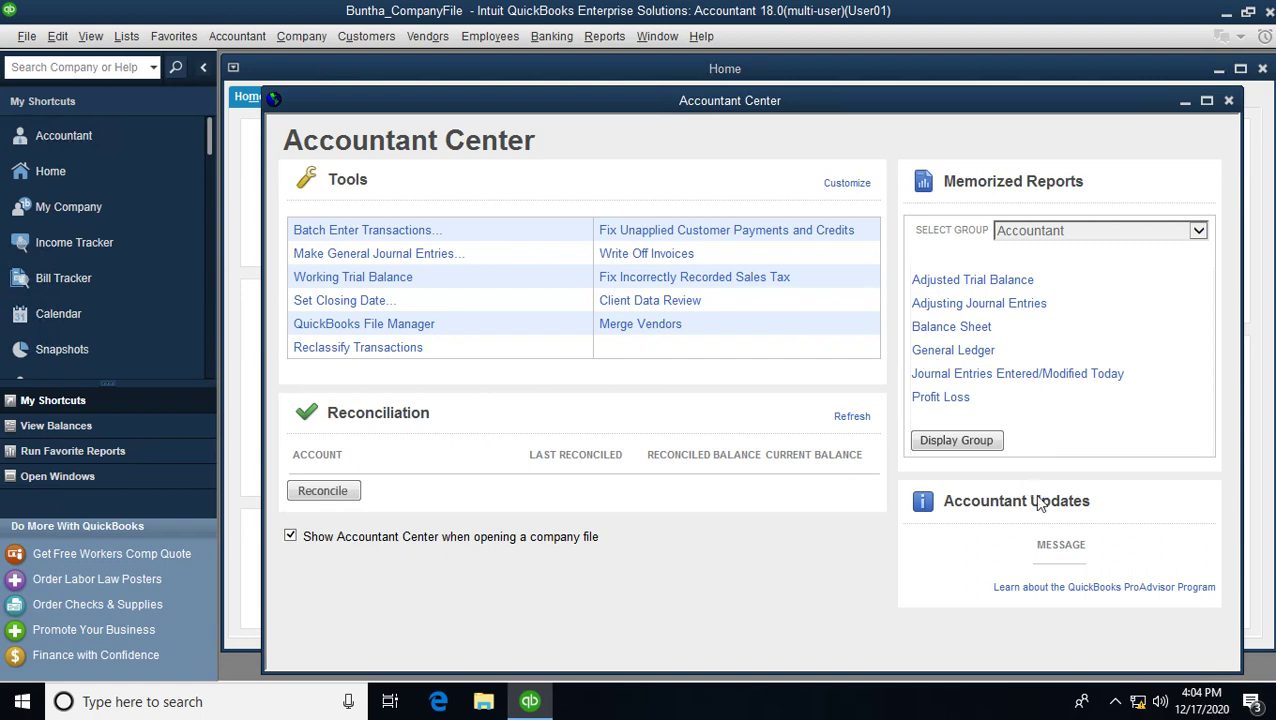
- Check the hidden notification icons and the People panel, then close both
left_click(1114, 705)
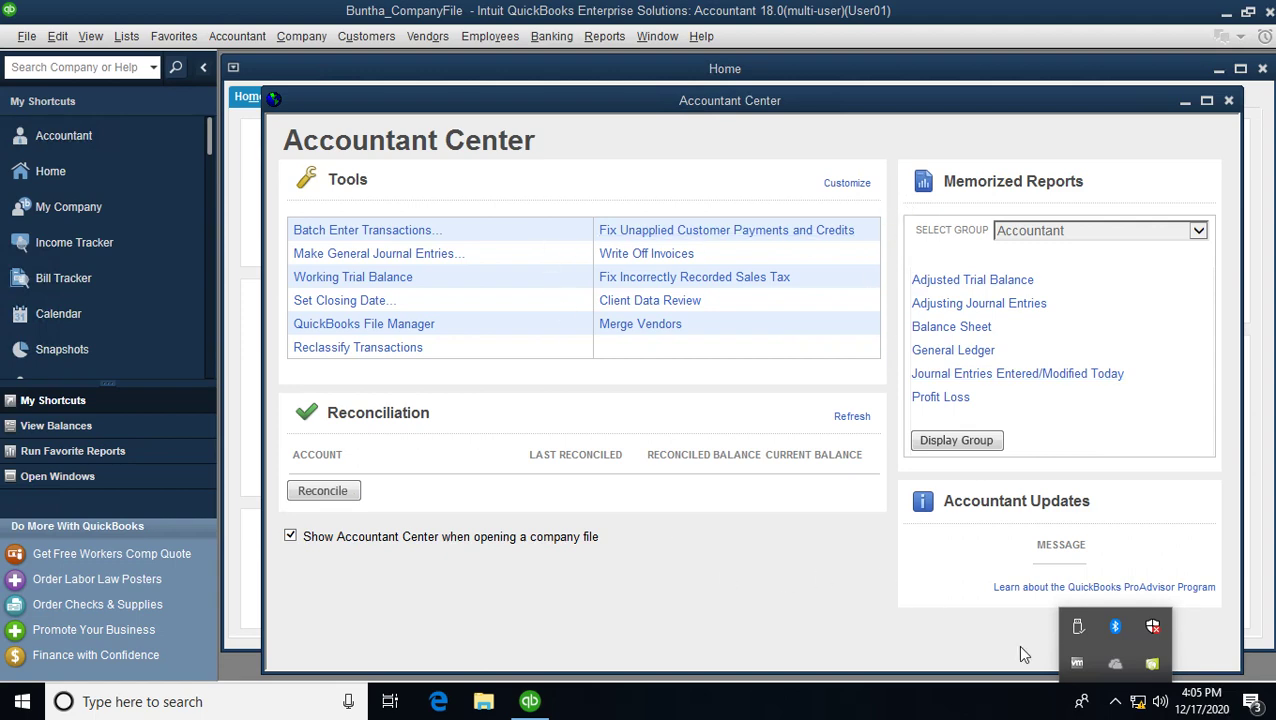
left_click(984, 710)
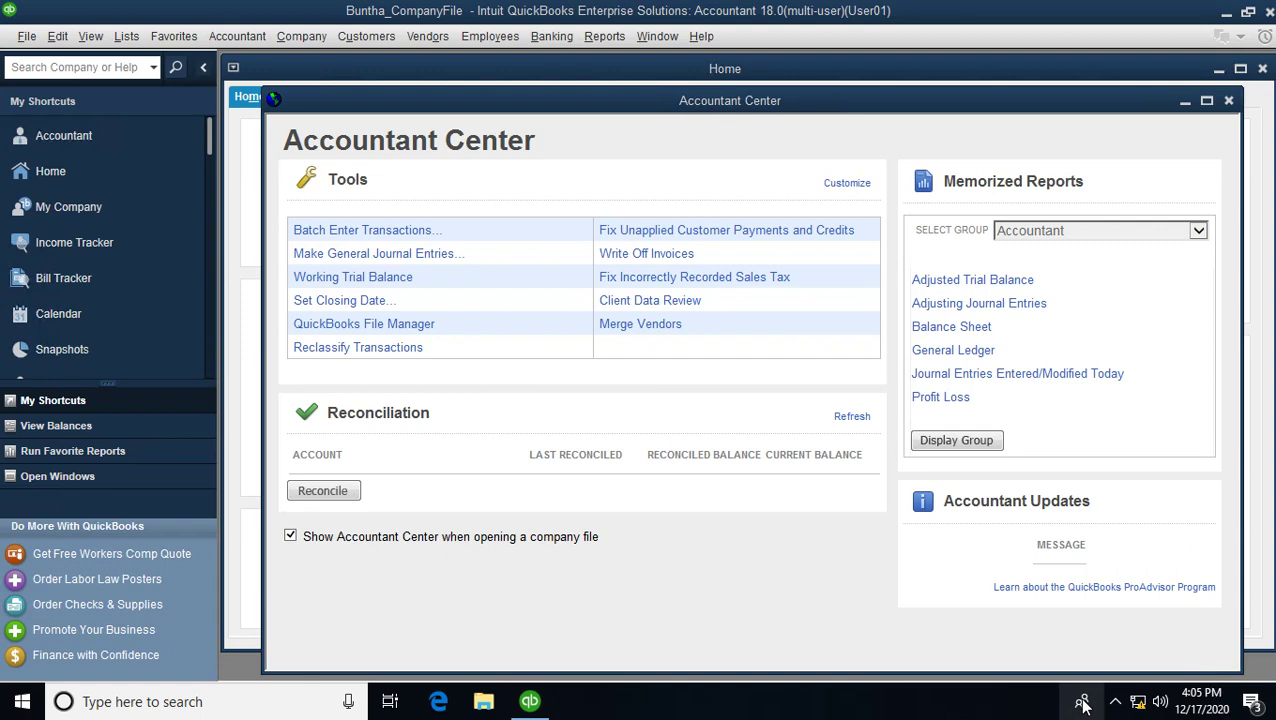
left_click(1084, 706)
left_click(853, 710)
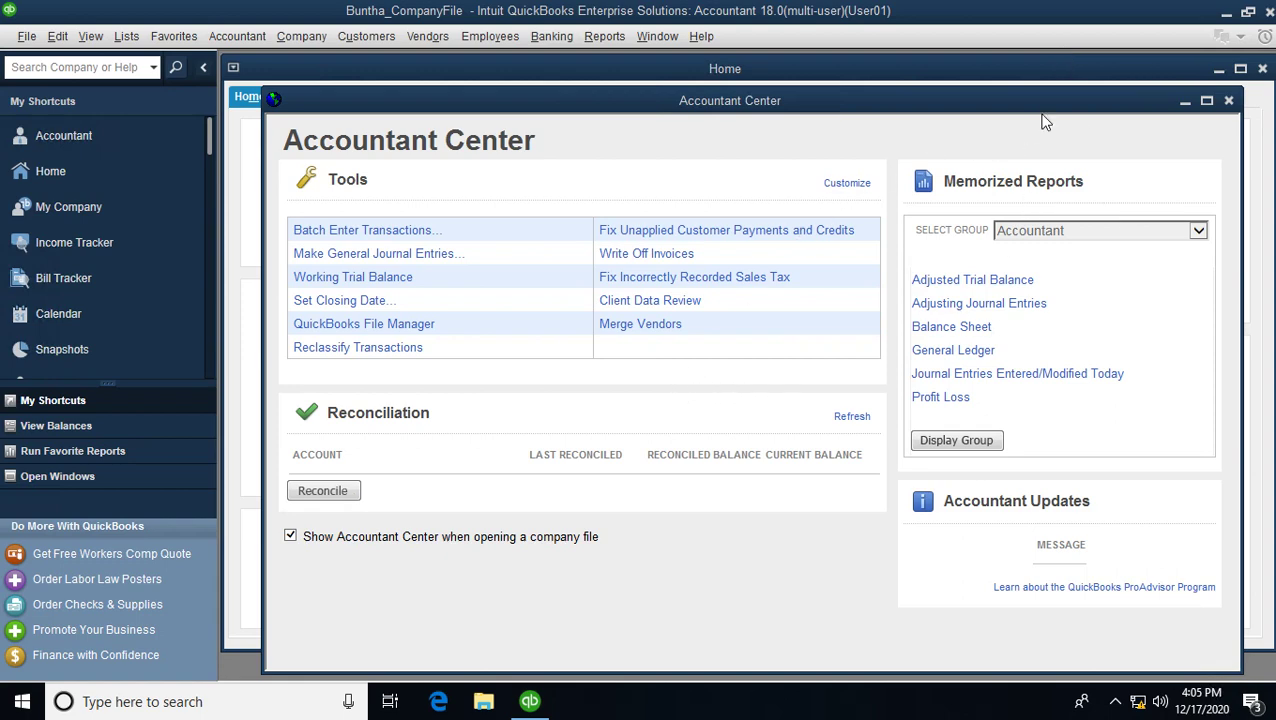
- Minimize the remote session, refresh the local desktop, and minimize the ping command window
mouse_move(950, 9)
left_click(826, 14)
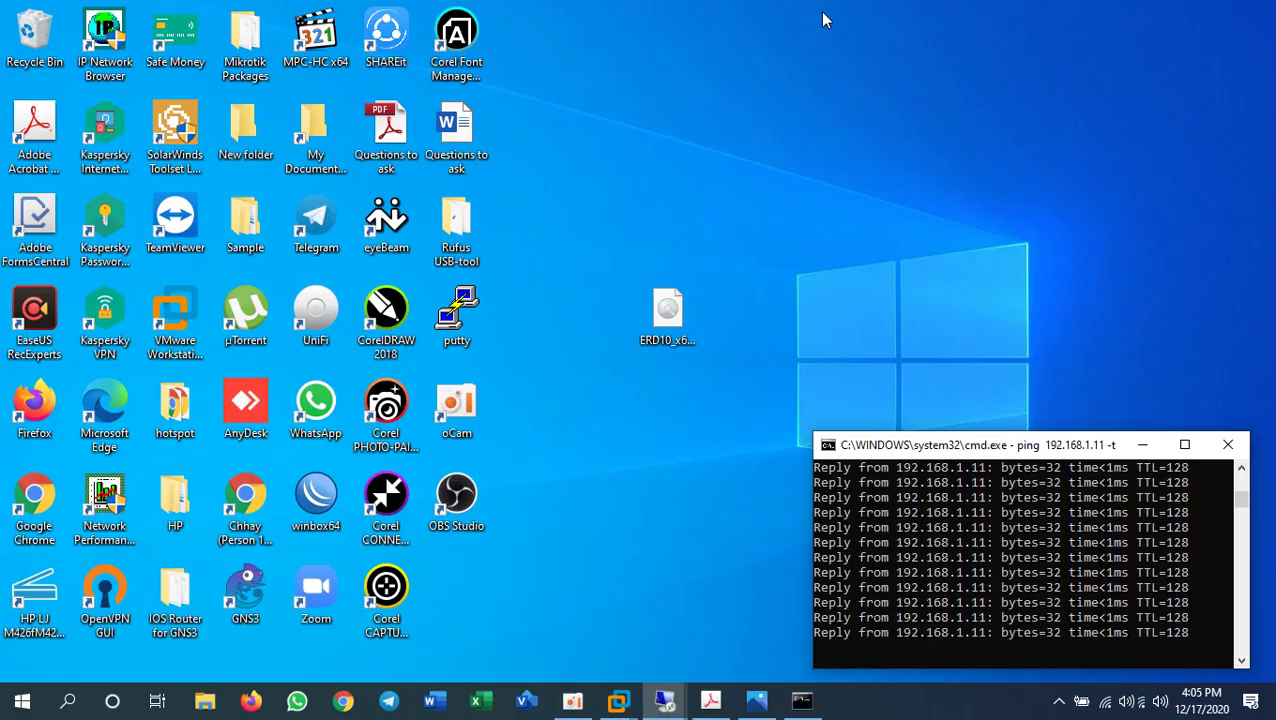
right_click(892, 274)
left_click(950, 331)
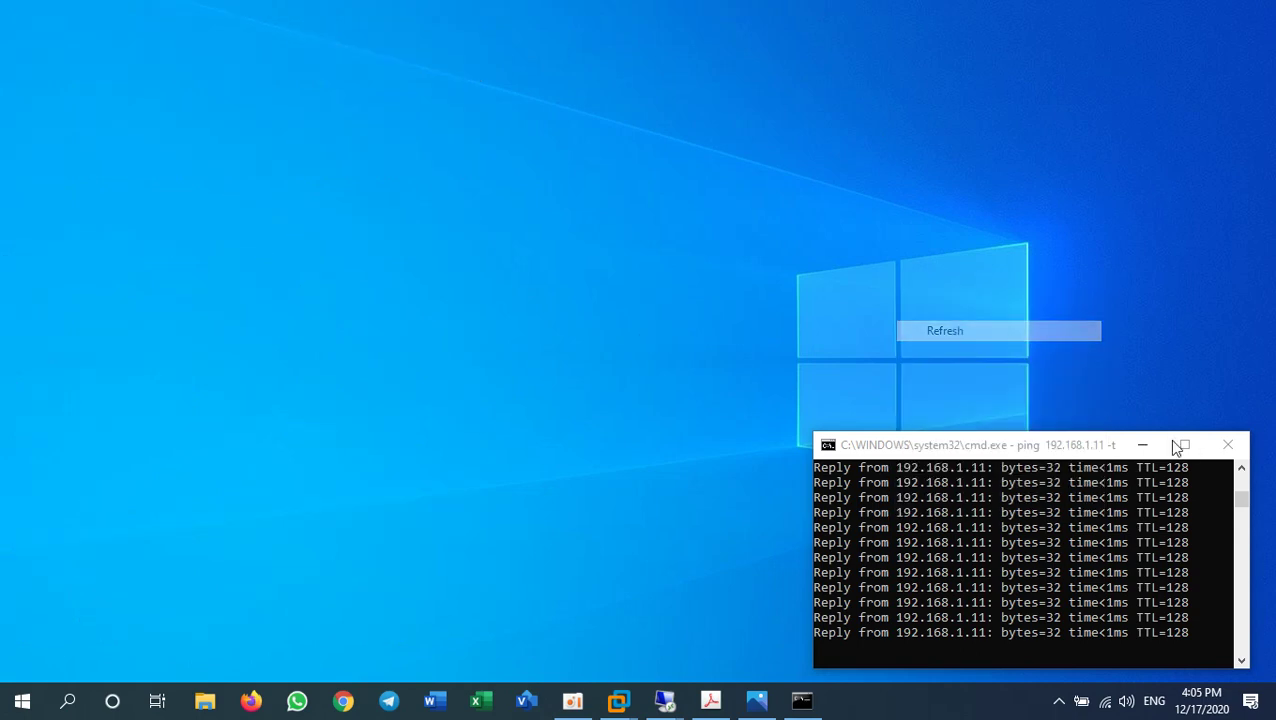
left_click(1143, 444)
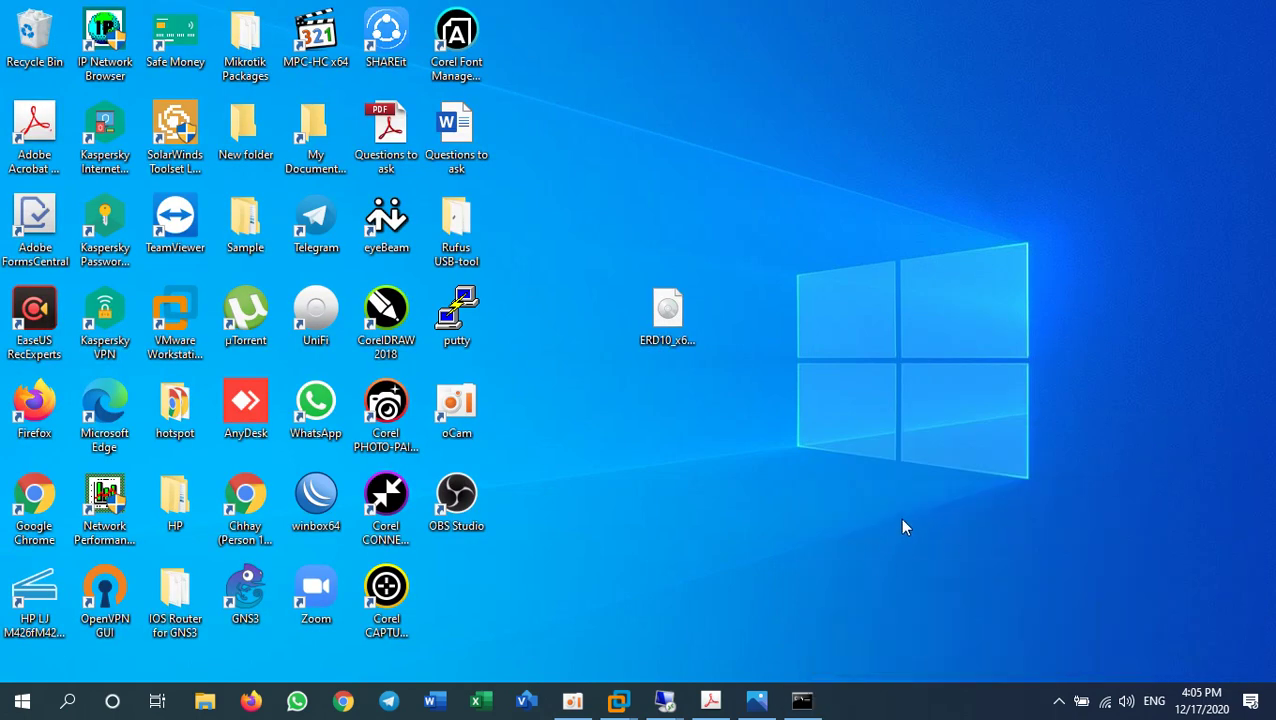